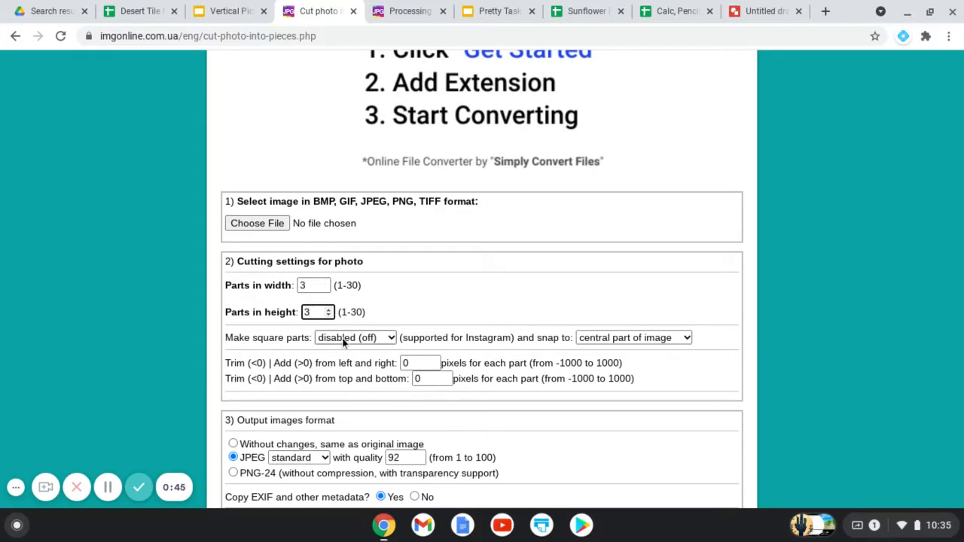
- Review the photo cutter's cutting and output settings, and view the processing result page listing the cut image parts
{"action": "scroll", "coordinate": [342, 338], "scroll_direction": "down", "scroll_amount": 1}
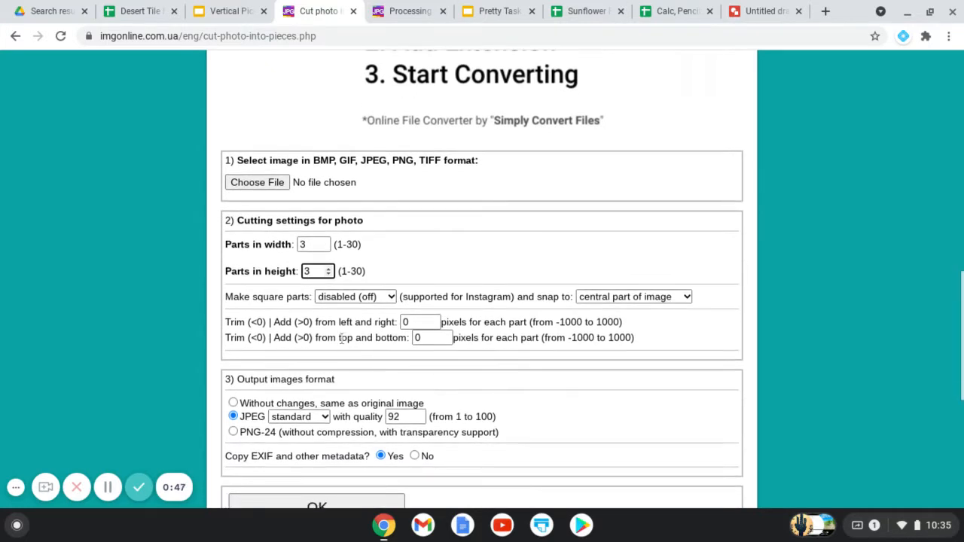
{"action": "scroll", "coordinate": [258, 419], "scroll_direction": "down", "scroll_amount": 1}
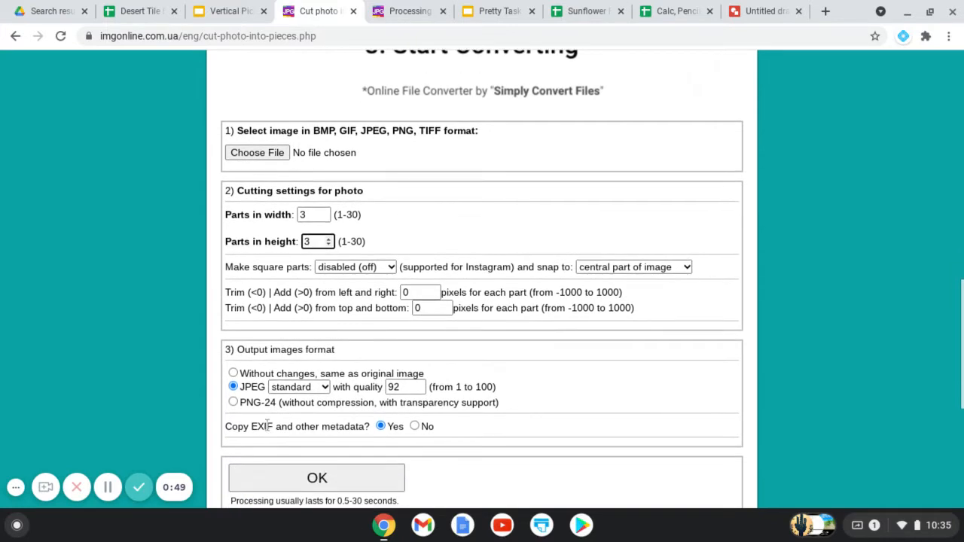
{"action": "left_click", "coordinate": [316, 483]}
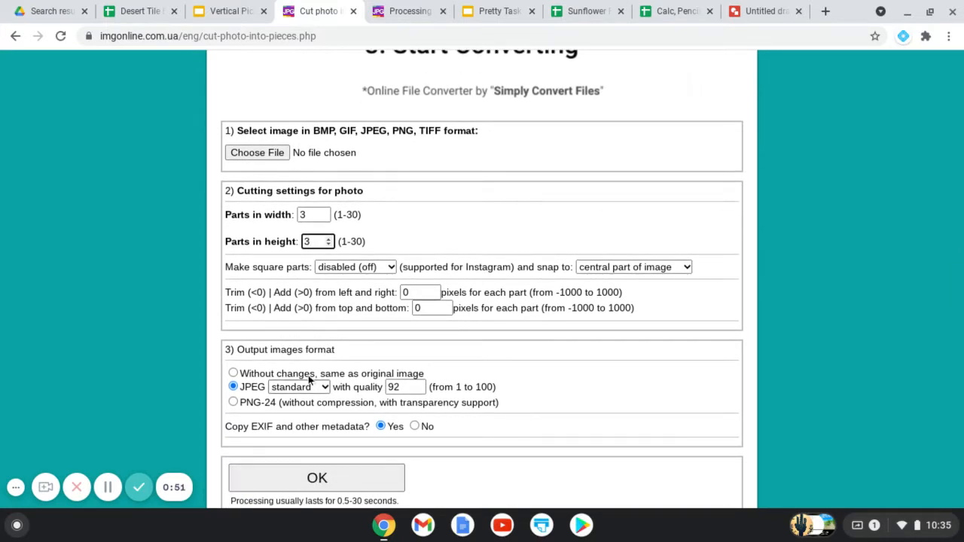
{"action": "left_click", "coordinate": [426, 6]}
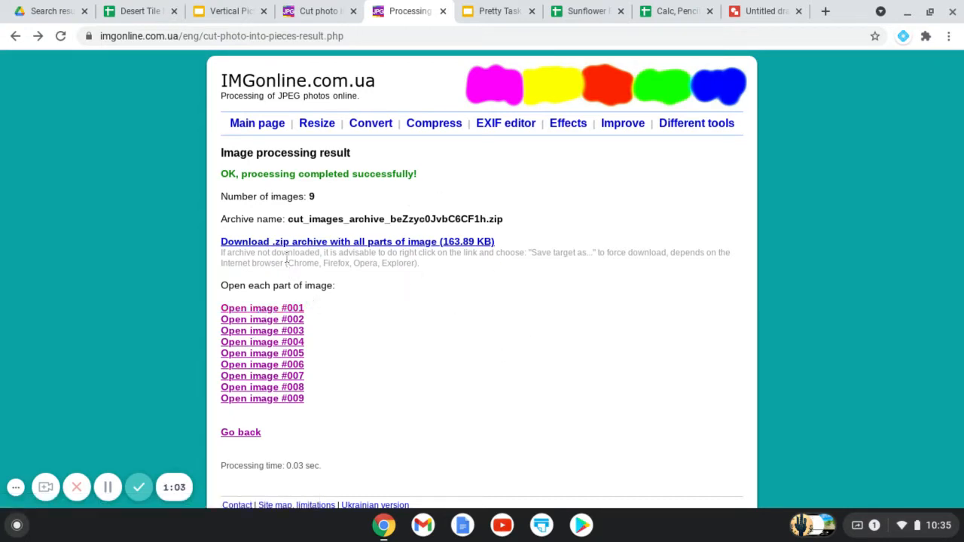
- In the Desert Tile Puzzle spreadsheet, make row 1 taller and enter "Title" in merged cells A1:E1
{"action": "left_click", "coordinate": [148, 5]}
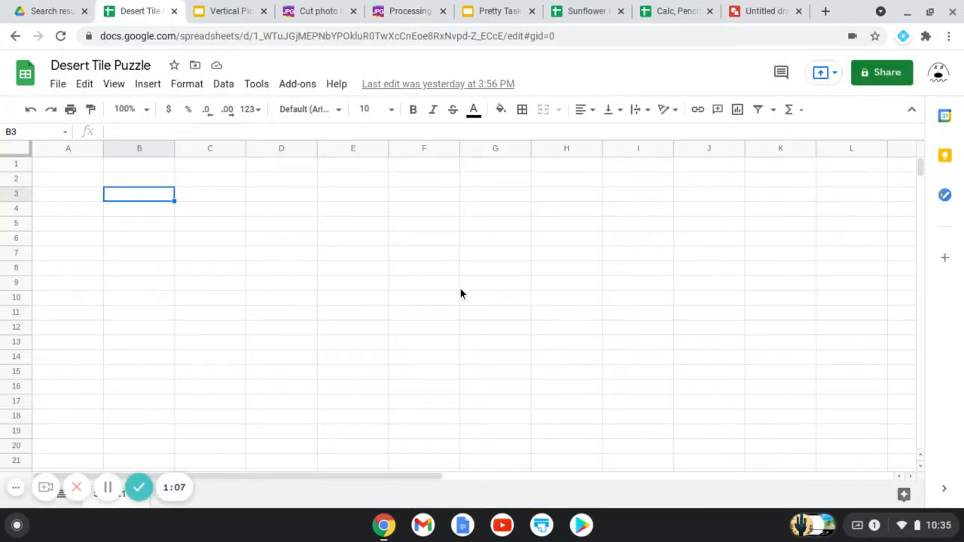
{"action": "left_click", "coordinate": [79, 168]}
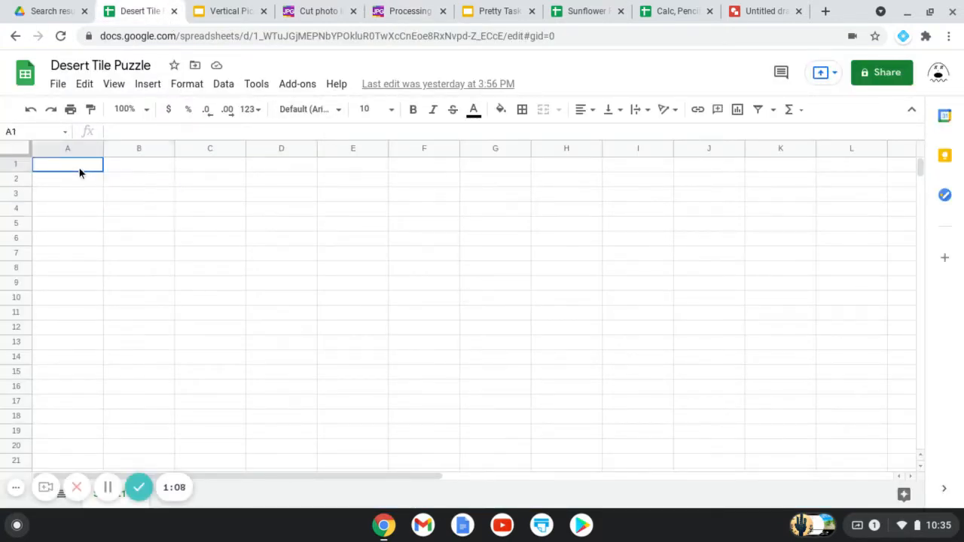
{"action": "left_click_drag", "start_coordinate": [16, 171], "coordinate": [17, 198]}
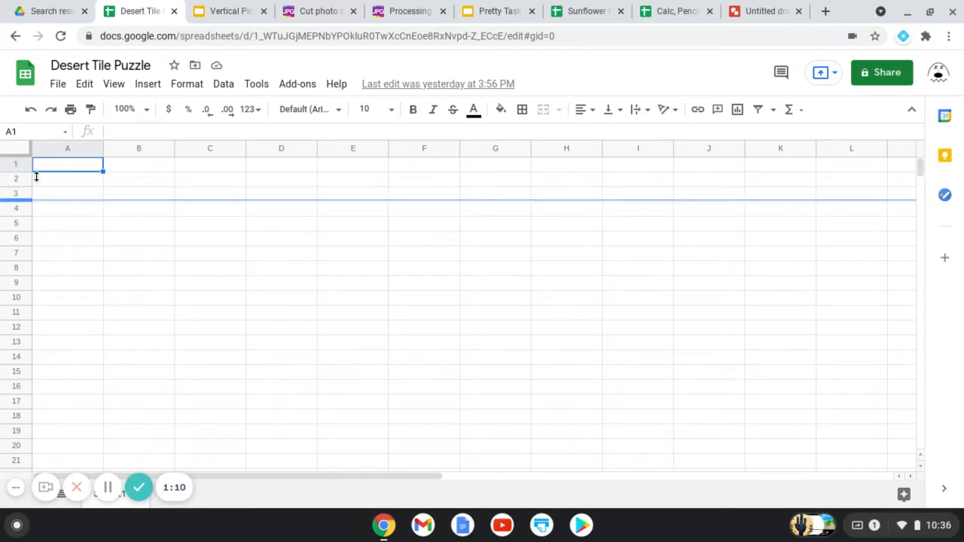
{"action": "left_click_drag", "start_coordinate": [101, 188], "coordinate": [366, 185]}
{"action": "left_click", "coordinate": [547, 110]}
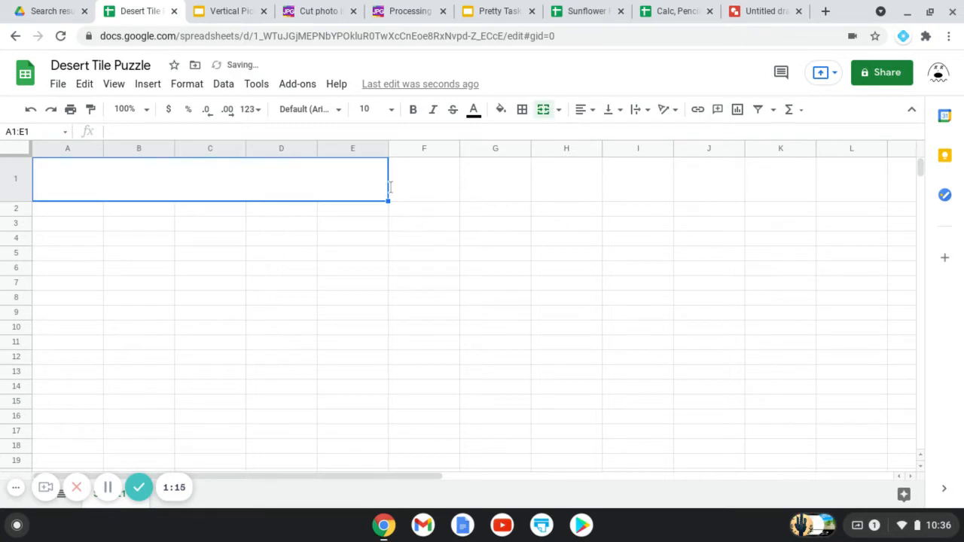
{"action": "type", "text": "Title"}
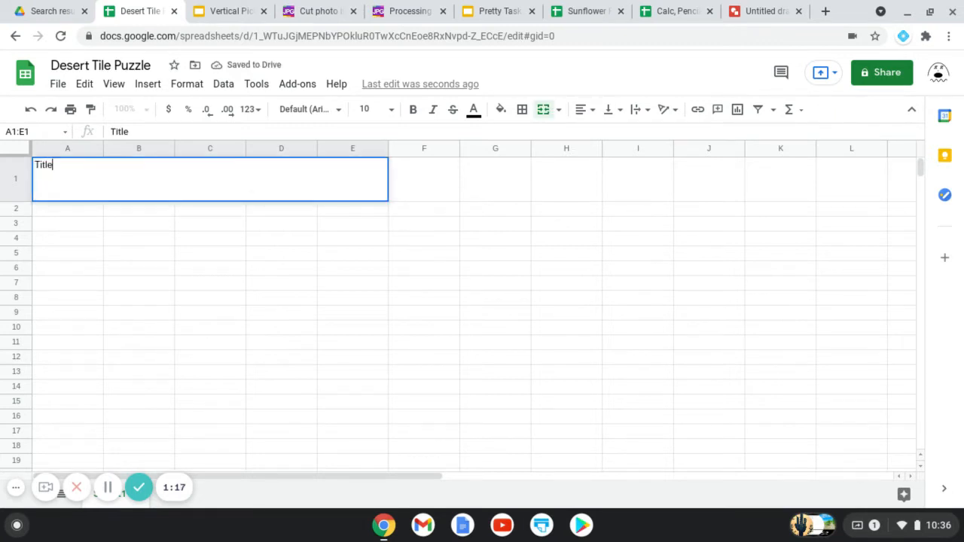
- Merge cells F1:J1 and enter "Directions" in the merged cell
{"action": "left_click_drag", "start_coordinate": [409, 183], "coordinate": [738, 194]}
{"action": "left_click", "coordinate": [539, 112]}
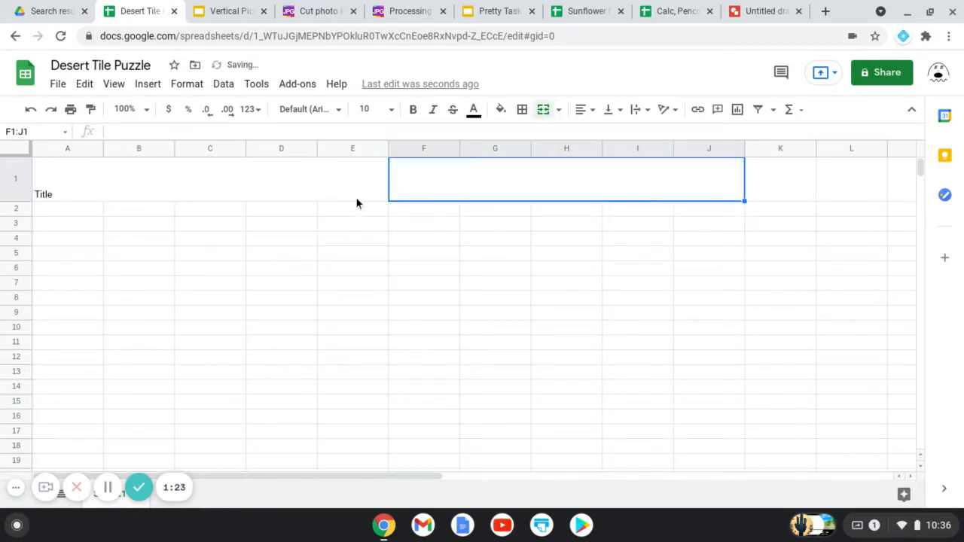
{"action": "type", "text": "Directions"}
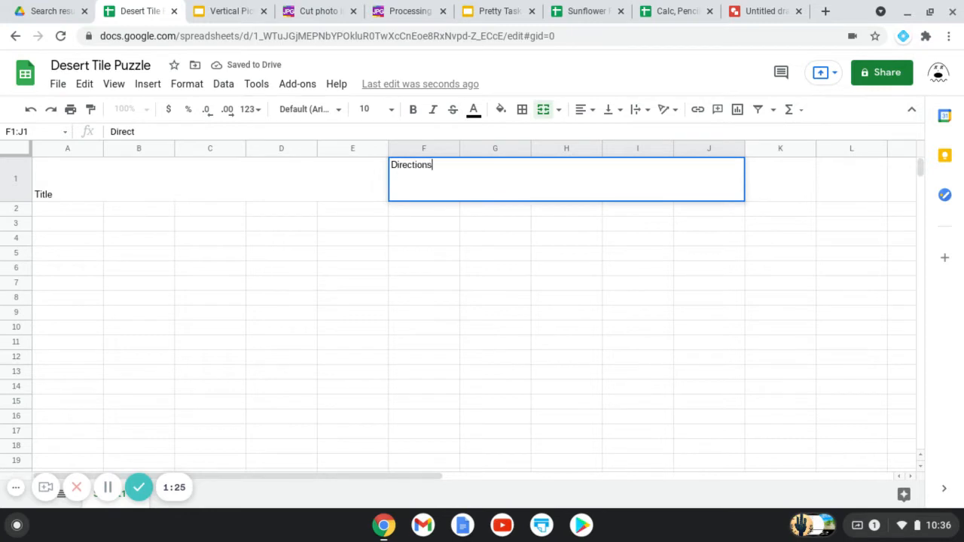
{"action": "left_click", "coordinate": [313, 333]}
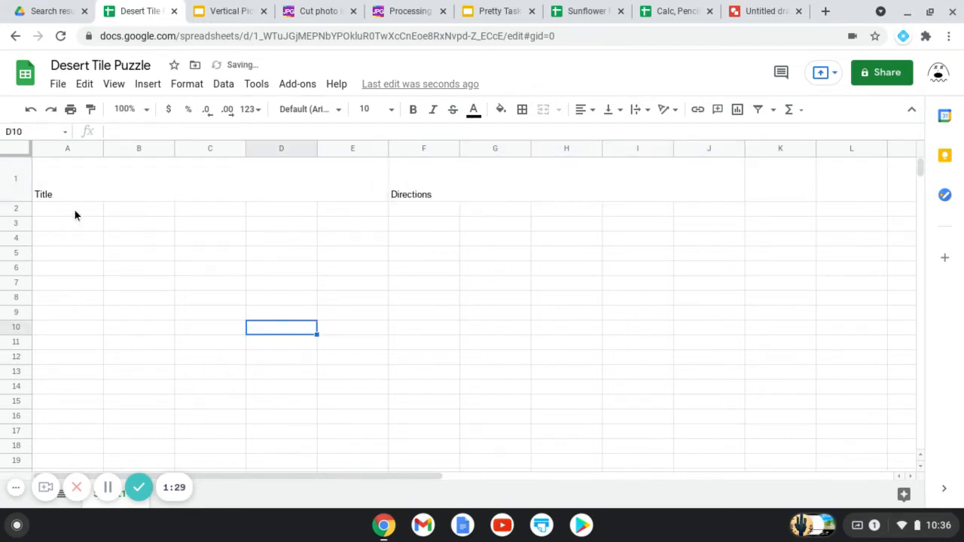
- Merge cells A3:C4 into a single block below the title
{"action": "left_click_drag", "start_coordinate": [74, 209], "coordinate": [128, 229]}
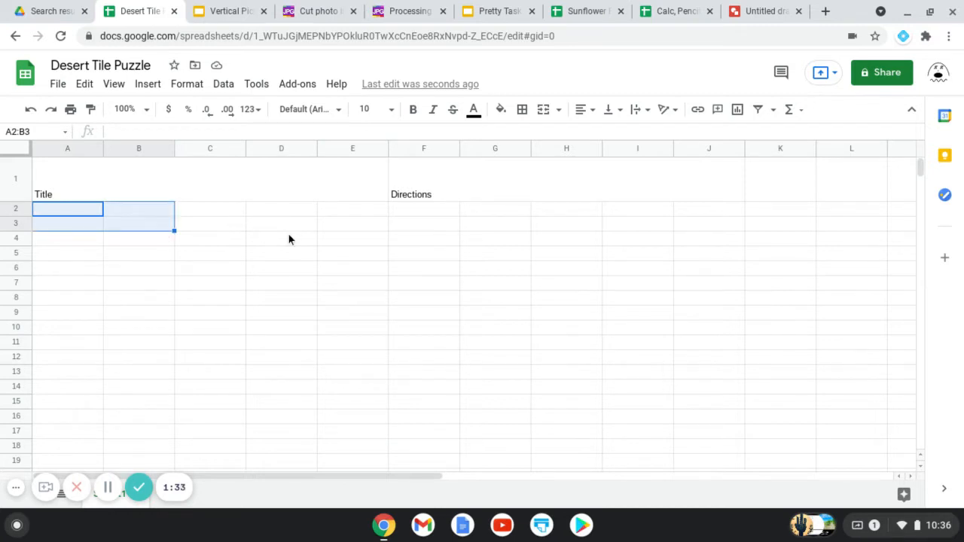
{"action": "left_click", "coordinate": [352, 229]}
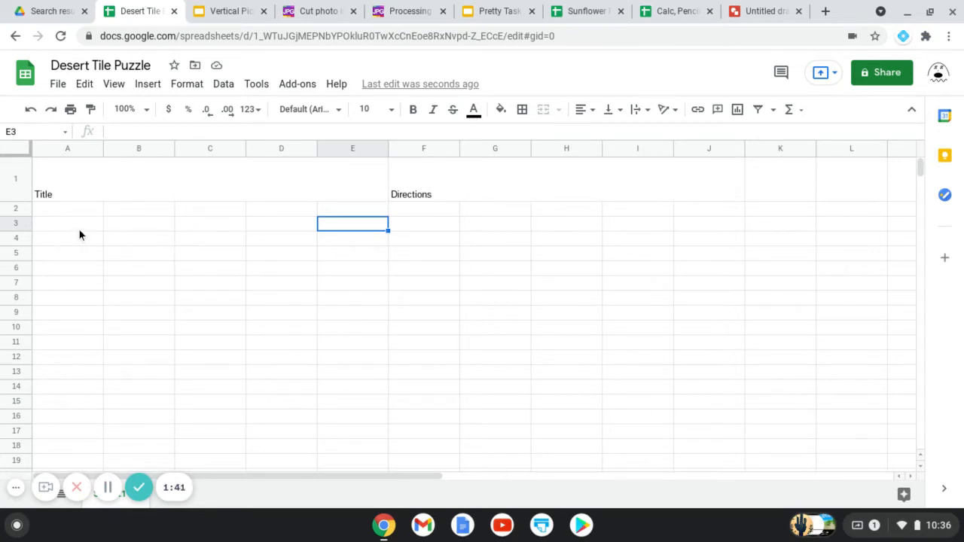
{"action": "left_click_drag", "start_coordinate": [79, 230], "coordinate": [194, 248]}
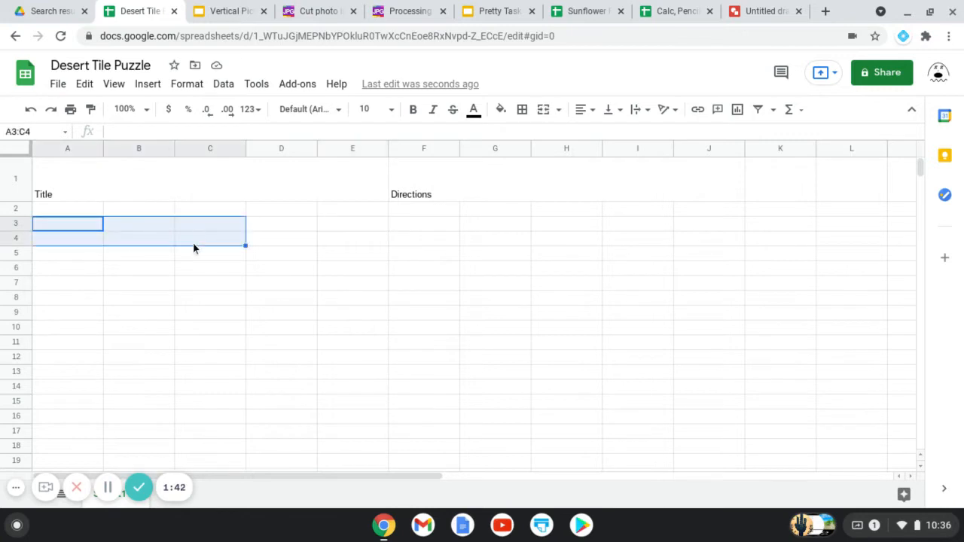
{"action": "left_click", "coordinate": [544, 111]}
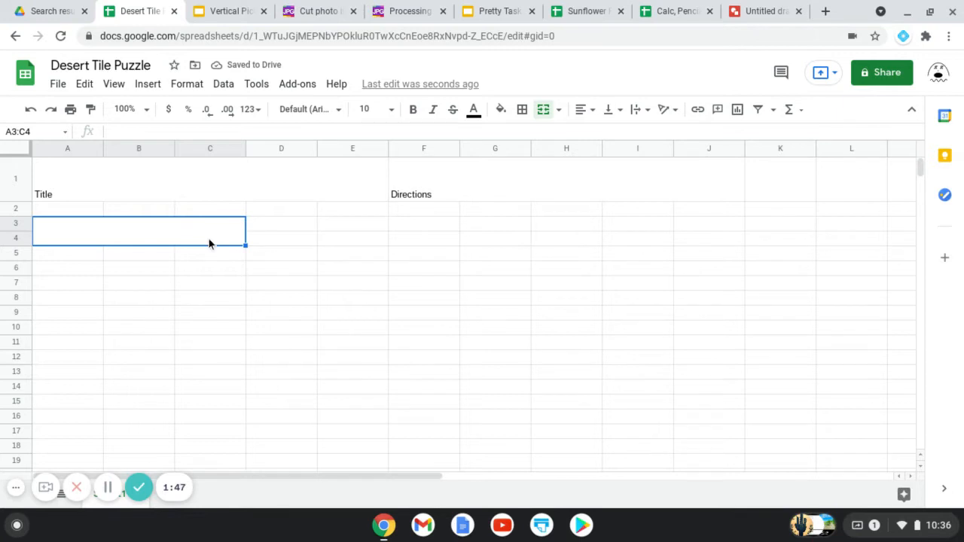
- Copy the merged block A3:C4 down column A to A5:C6, A7:C8 and A9:C10
{"action": "key", "text": "ctrl+c"}
{"action": "key", "text": "Down"}
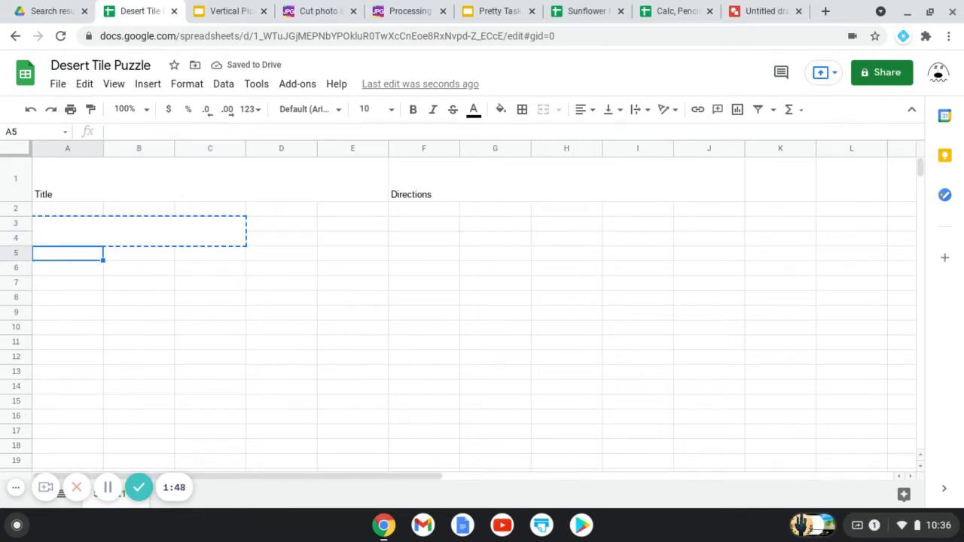
{"action": "key", "text": "ctrl+v"}
{"action": "key", "text": "Down"}
{"action": "key", "text": "ctrl+v"}
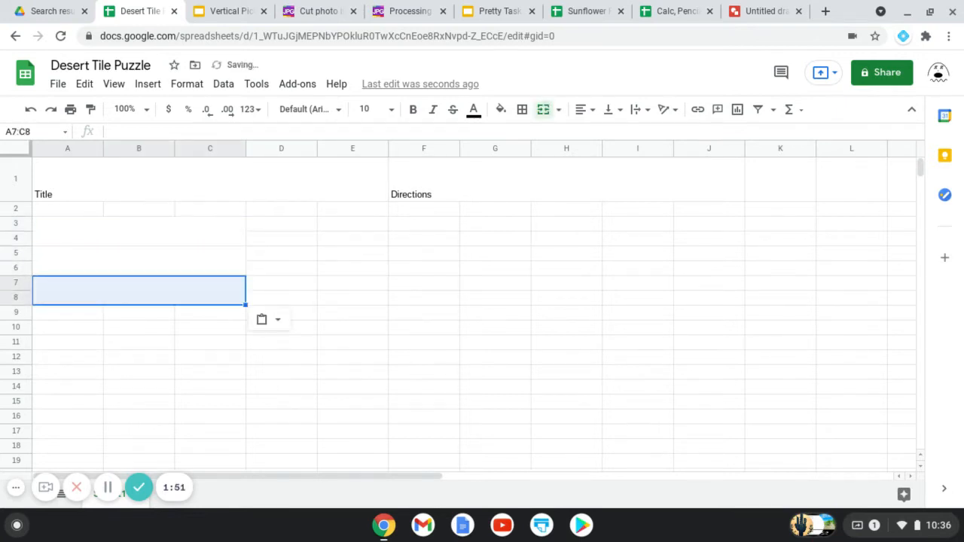
{"action": "key", "text": "Down"}
{"action": "key", "text": "ctrl+v"}
- Paste the merged two-row block into H3:J4, H5:J6, H7:J8 and H9:J10 below the directions
{"action": "key", "text": "Right"}
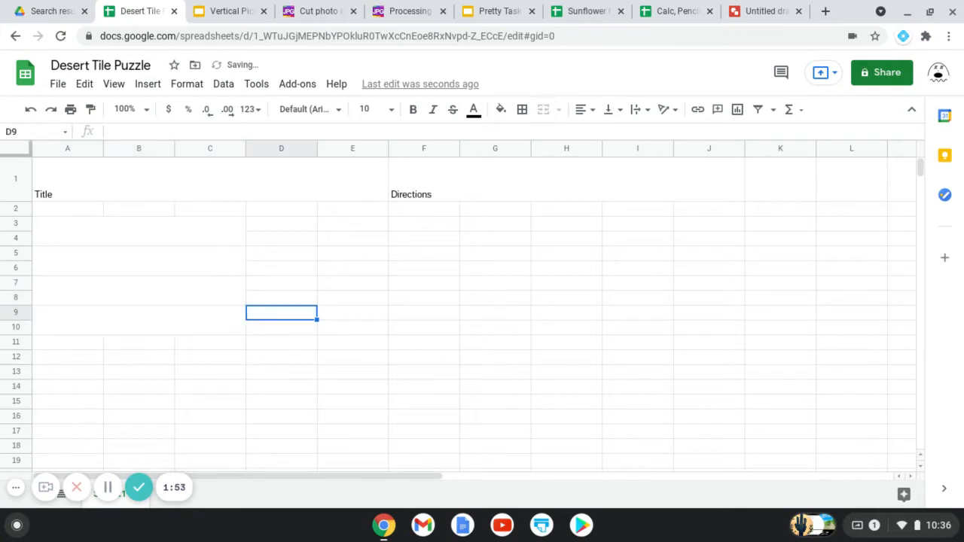
{"action": "key", "text": "Right"}
{"action": "key", "text": "Left"}
{"action": "key", "text": "Right"}
{"action": "key", "text": "Up"}
{"action": "key", "text": "Up"}
{"action": "key", "text": "Up"}
{"action": "key", "text": "Up"}
{"action": "key", "text": "Up"}
{"action": "key", "text": "Up"}
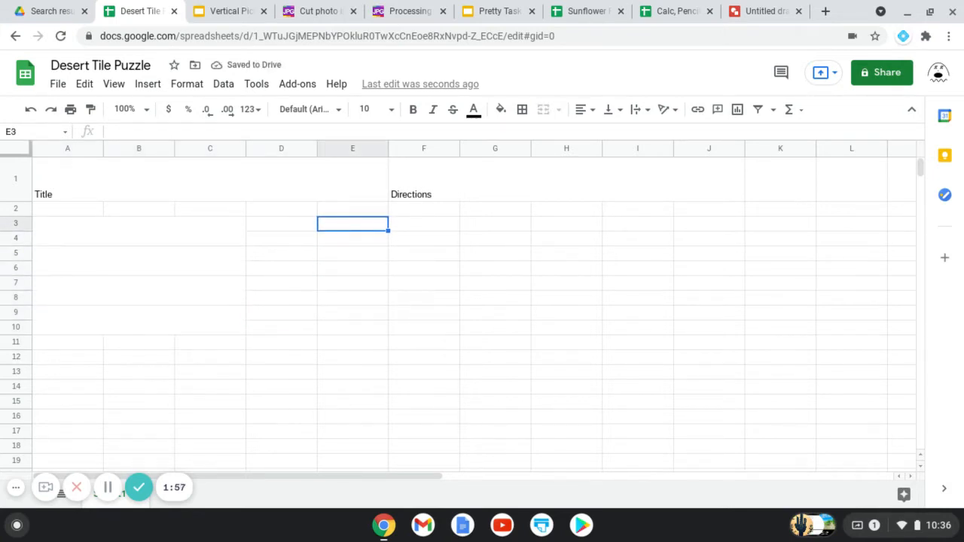
{"action": "key", "text": "Right"}
{"action": "key", "text": "Right"}
{"action": "key", "text": "Right"}
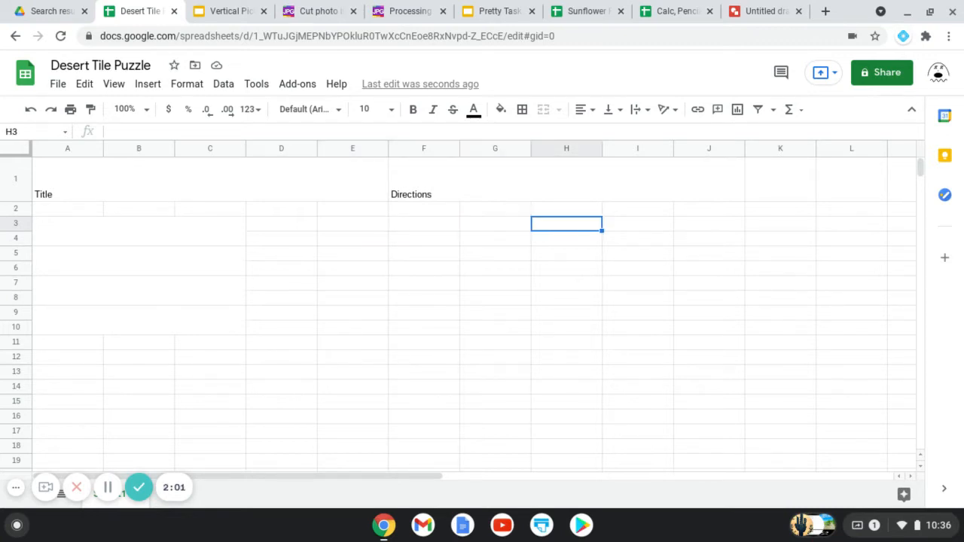
{"action": "key", "text": "ctrl+v"}
{"action": "key", "text": "Down"}
{"action": "key", "text": "Down"}
{"action": "key", "text": "ctrl+v"}
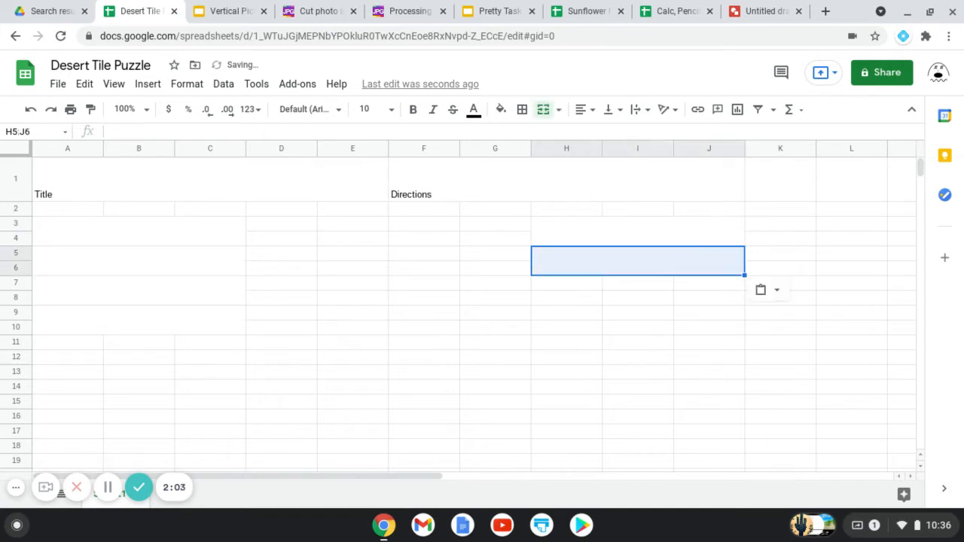
{"action": "key", "text": "Down"}
{"action": "key", "text": "Down"}
{"action": "key", "text": "ctrl+v"}
{"action": "key", "text": "Down"}
{"action": "key", "text": "Down"}
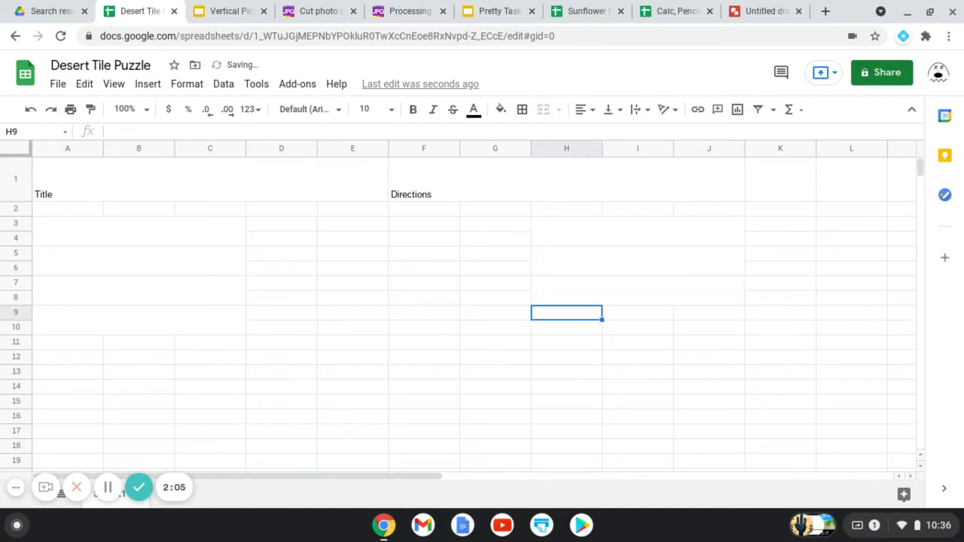
{"action": "key", "text": "ctrl+v"}
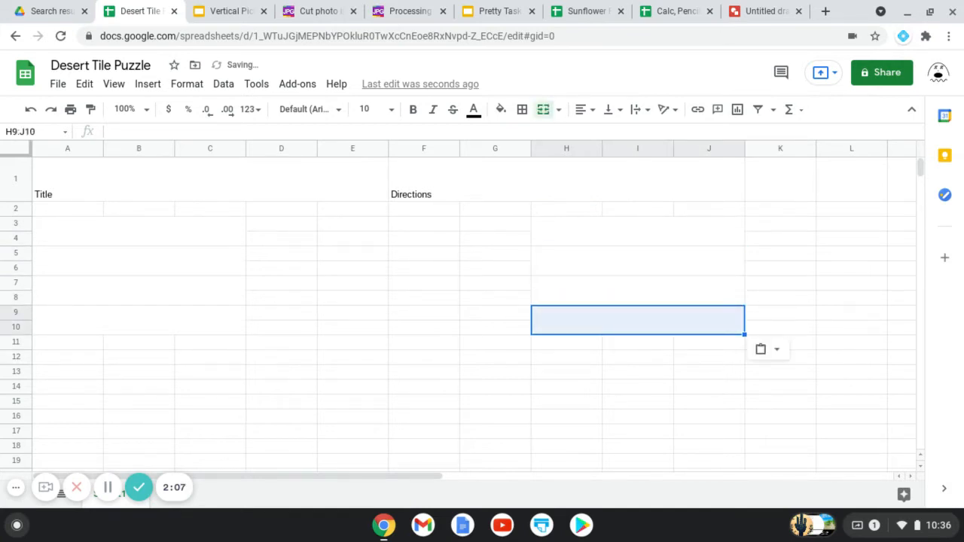
- Add one more copy of the merged two-row block at H11:J12
{"action": "key", "text": "Down"}
{"action": "key", "text": "Down"}
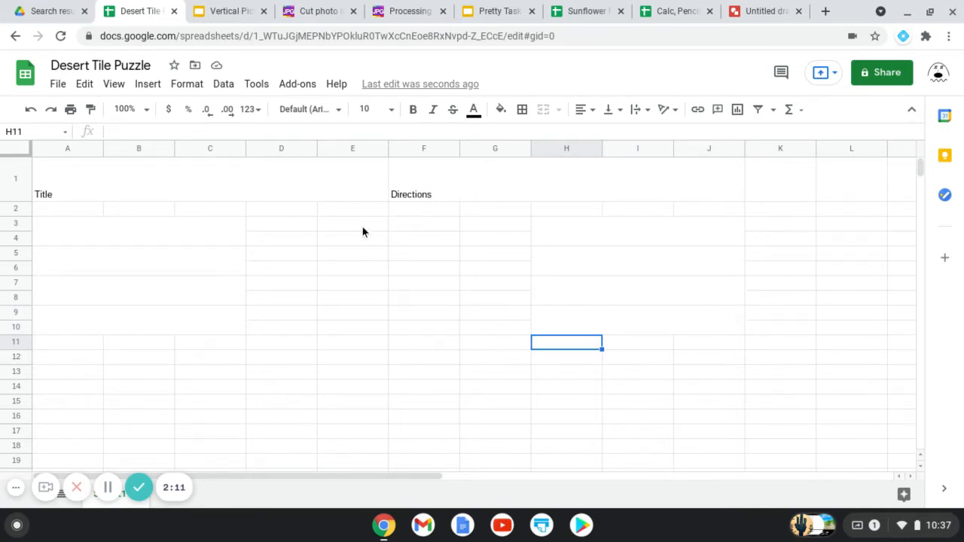
{"action": "left_click_drag", "start_coordinate": [362, 227], "coordinate": [364, 345]}
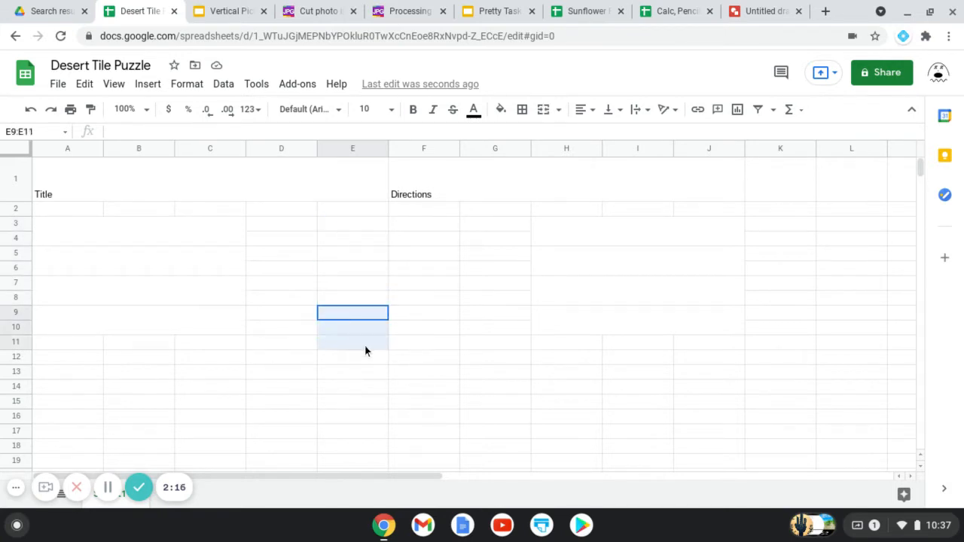
{"action": "left_click", "coordinate": [574, 347]}
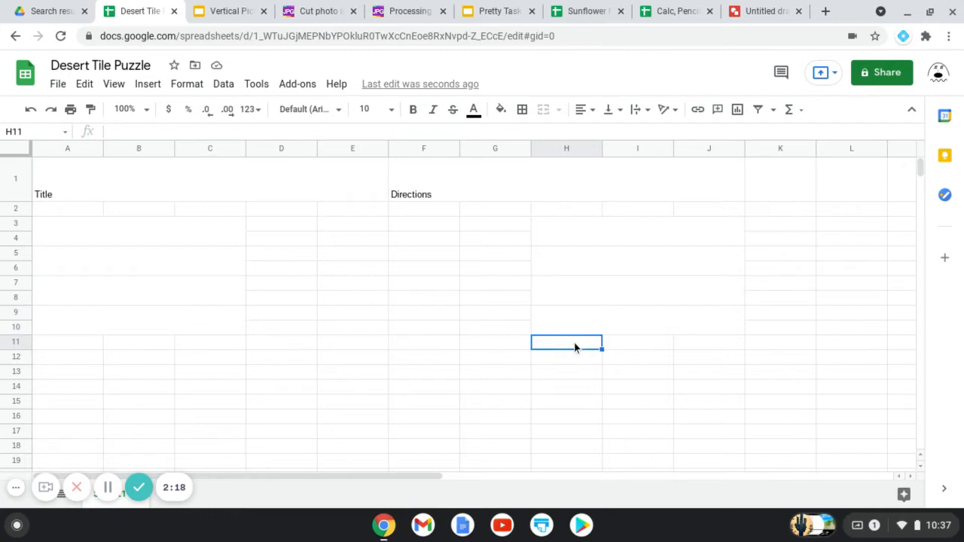
{"action": "key", "text": "ctrl+v"}
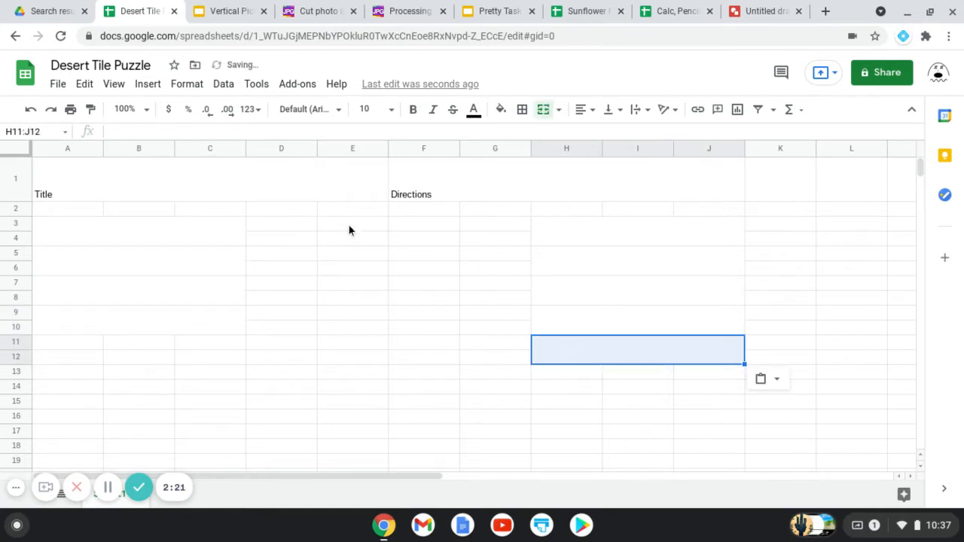
- Merge cells E3:E5 and copy the merged cell across to F3:F5 and G3:G5
{"action": "left_click_drag", "start_coordinate": [348, 224], "coordinate": [377, 253]}
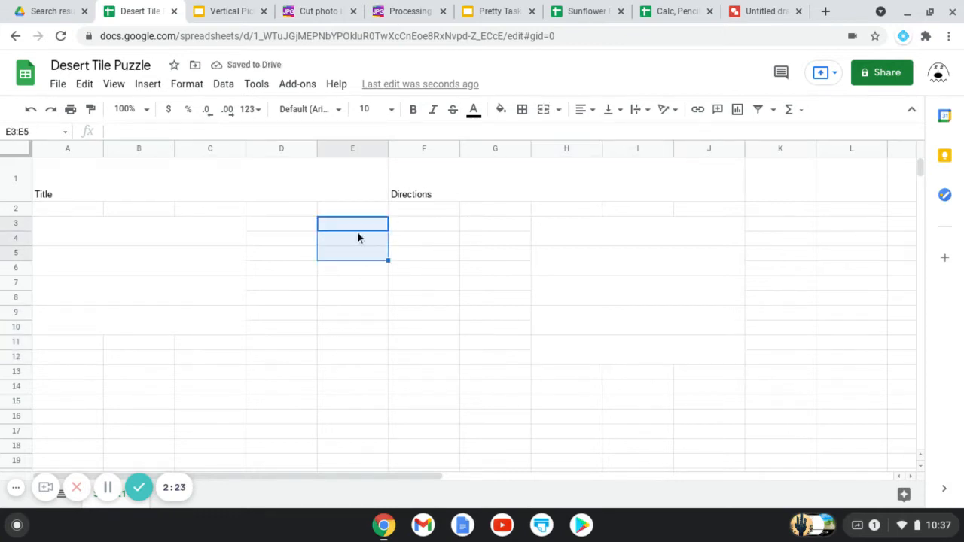
{"action": "left_click", "coordinate": [544, 110]}
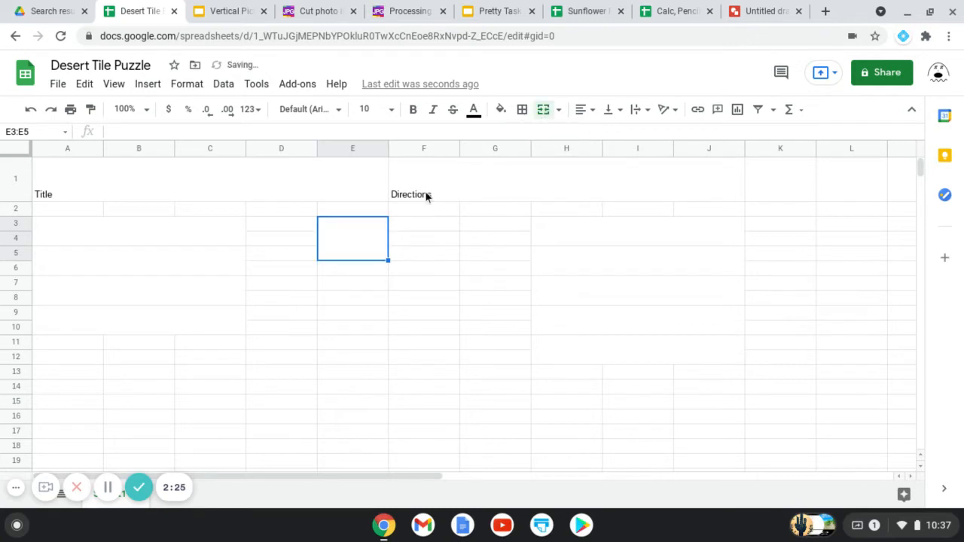
{"action": "key", "text": "ctrl+x"}
{"action": "key", "text": "Right"}
{"action": "key", "text": "ctrl+v"}
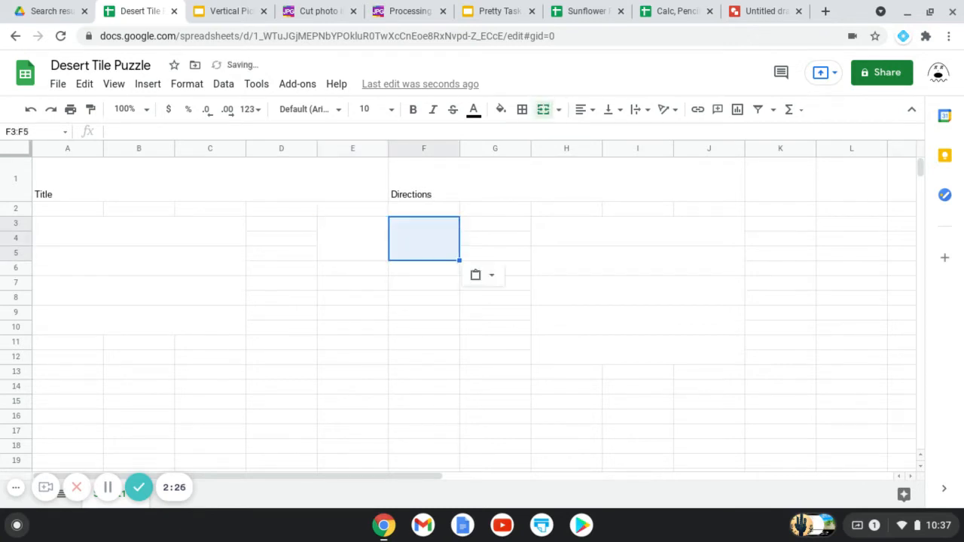
{"action": "key", "text": "Right"}
{"action": "key", "text": "ctrl+v"}
- Paste the merged three-row cell into E6:E8, F6:F8 and G6:G8 as the second row of the central grid
{"action": "key", "text": "Down"}
{"action": "key", "text": "Left"}
{"action": "key", "text": "Left"}
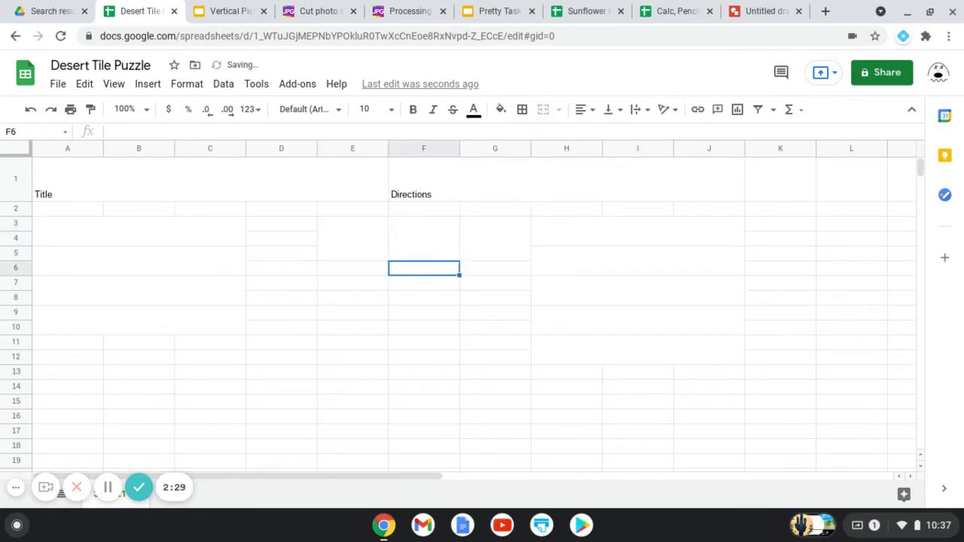
{"action": "key", "text": "Right"}
{"action": "key", "text": "ctrl+v"}
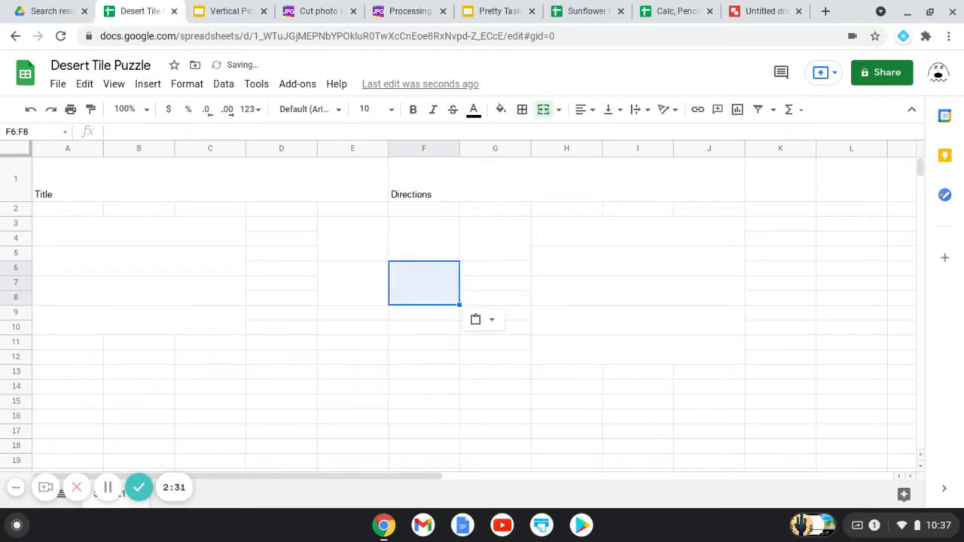
{"action": "key", "text": "Right"}
{"action": "key", "text": "ctrl+v"}
- Paste the merged three-row cell into E9:E11, F9:F11 and G9:G11 as the third row of the central grid
{"action": "key", "text": "Left"}
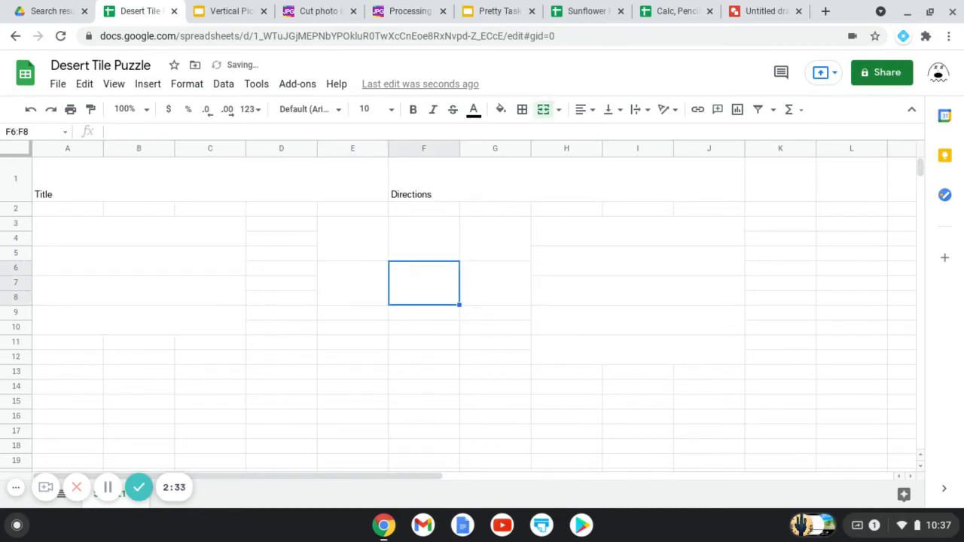
{"action": "key", "text": "Left"}
{"action": "key", "text": "Down"}
{"action": "key", "text": "ctrl+v"}
{"action": "key", "text": "Right"}
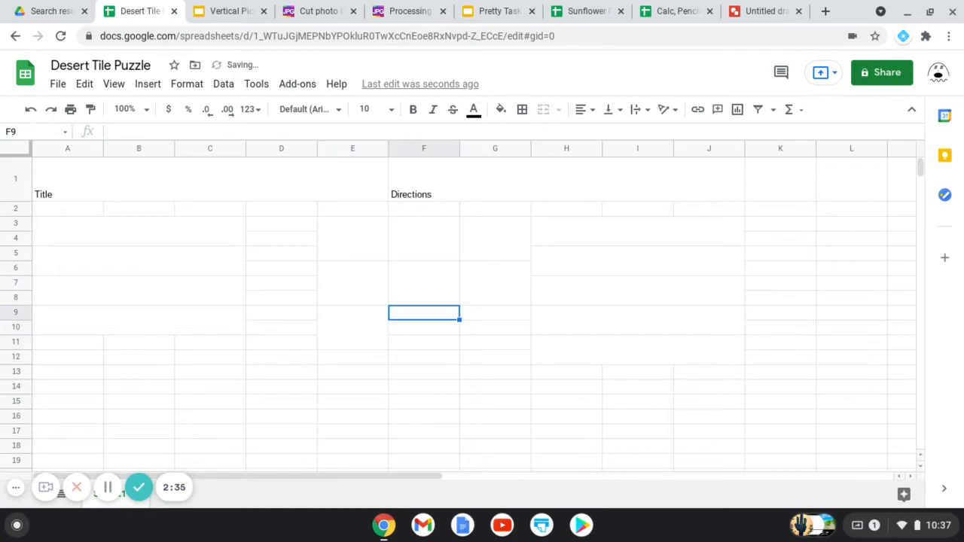
{"action": "key", "text": "ctrl+v"}
{"action": "key", "text": "Right"}
{"action": "key", "text": "ctrl+v"}
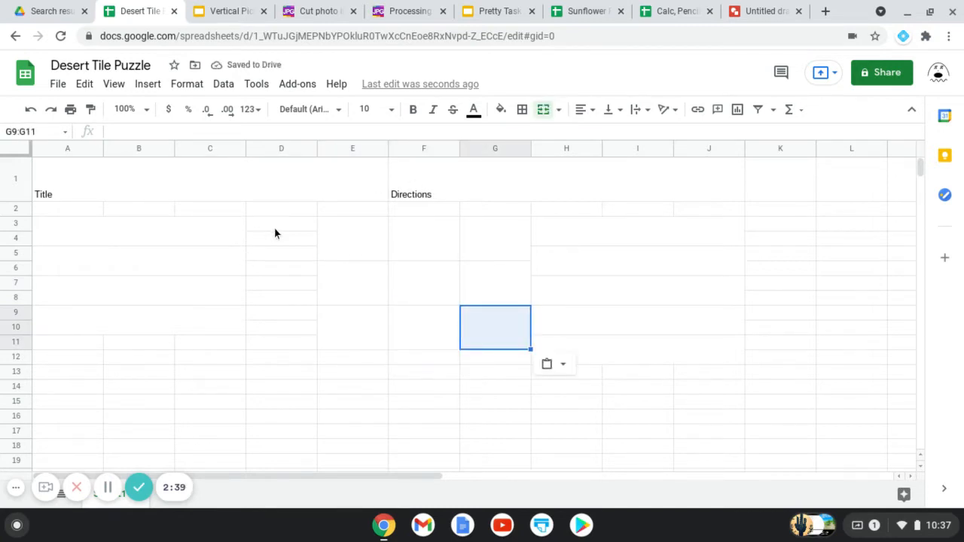
- Merge cells D3:D4 and copy the merged cell down to D5:D6, D7:D8 and D9:D10
{"action": "left_click_drag", "start_coordinate": [275, 225], "coordinate": [274, 235]}
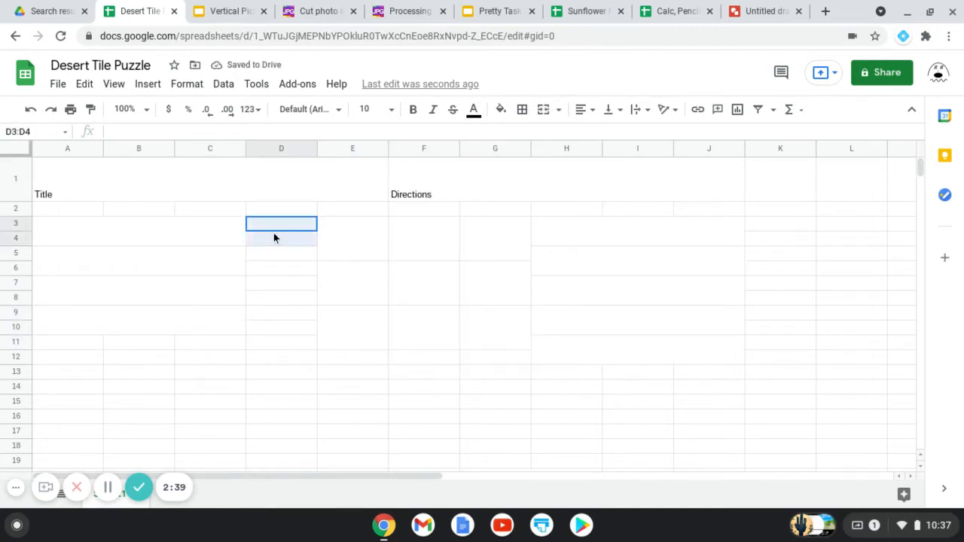
{"action": "left_click", "coordinate": [544, 110]}
{"action": "key", "text": "ctrl+c"}
{"action": "key", "text": "Down"}
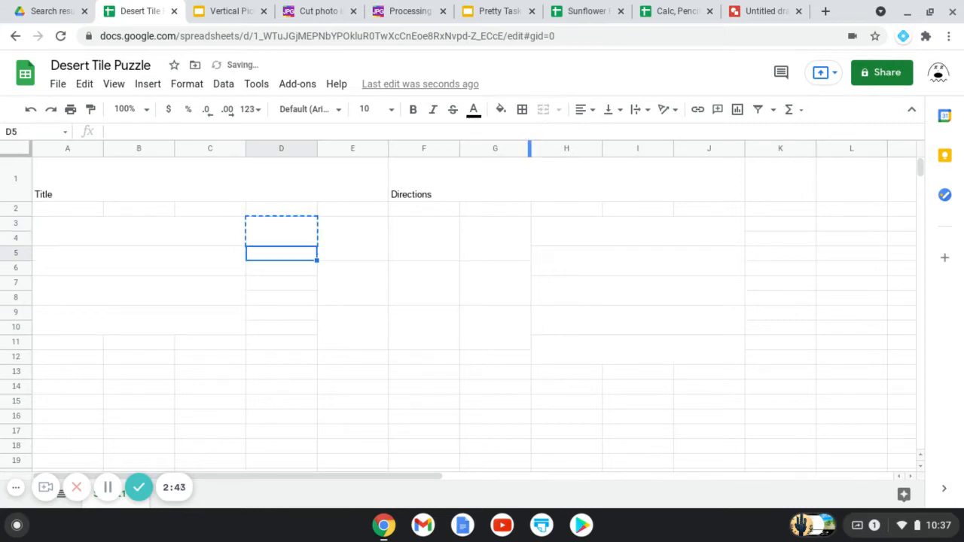
{"action": "key", "text": "ctrl+v"}
{"action": "key", "text": "Down"}
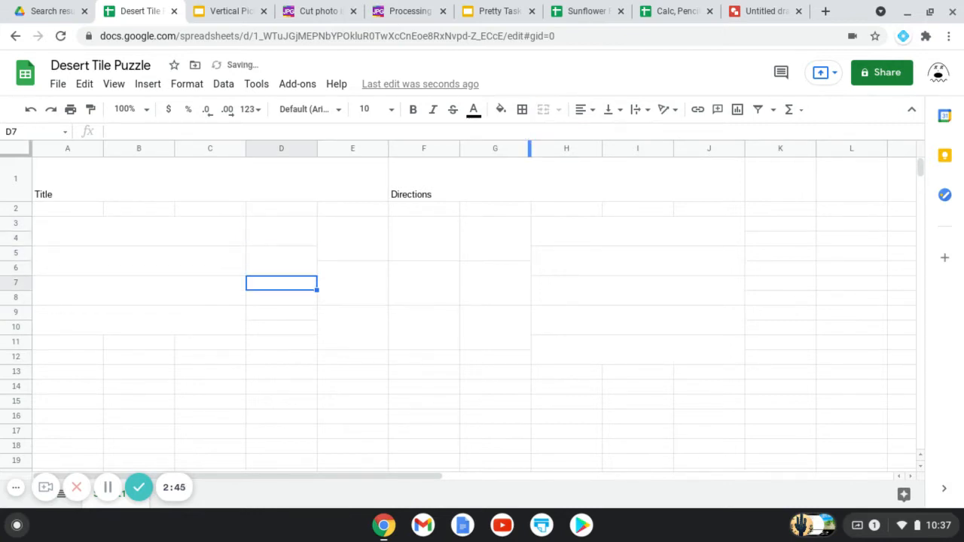
{"action": "key", "text": "ctrl+v"}
{"action": "key", "text": "Down"}
{"action": "key", "text": "ctrl+v"}
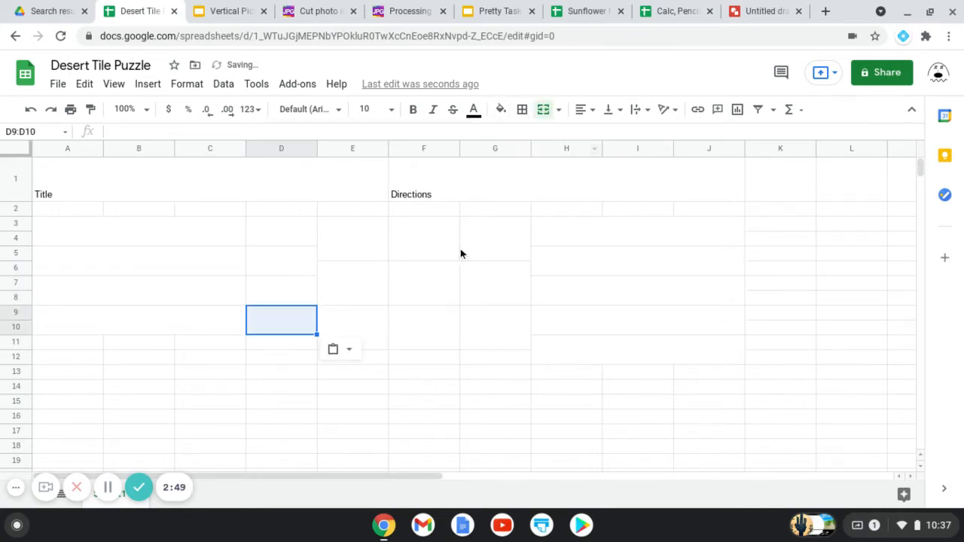
- Copy the merged cells D3:D10 to K3:K10 and add one more two-row merged cell at K11:K12
{"action": "left_click_drag", "start_coordinate": [292, 242], "coordinate": [274, 323]}
{"action": "key", "text": "ctrl+c"}
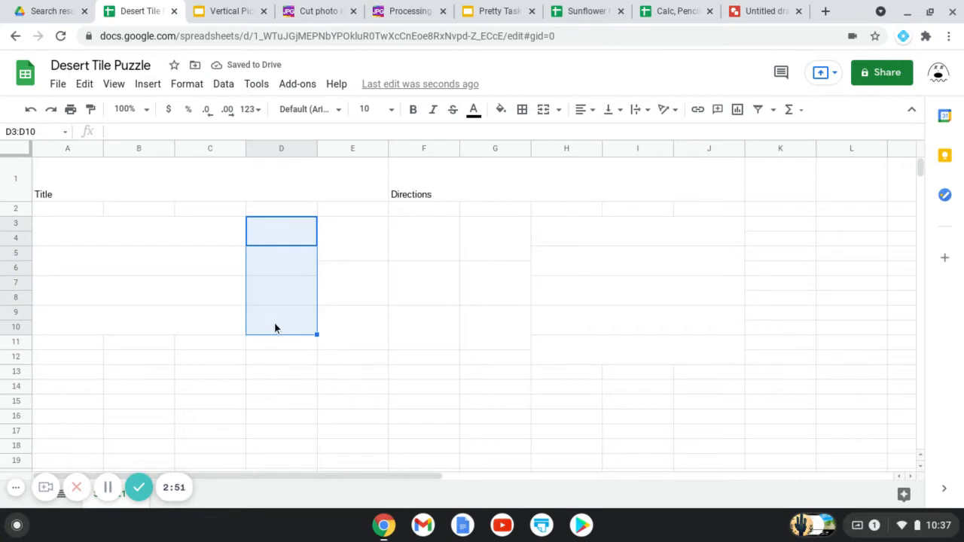
{"action": "left_click", "coordinate": [783, 228]}
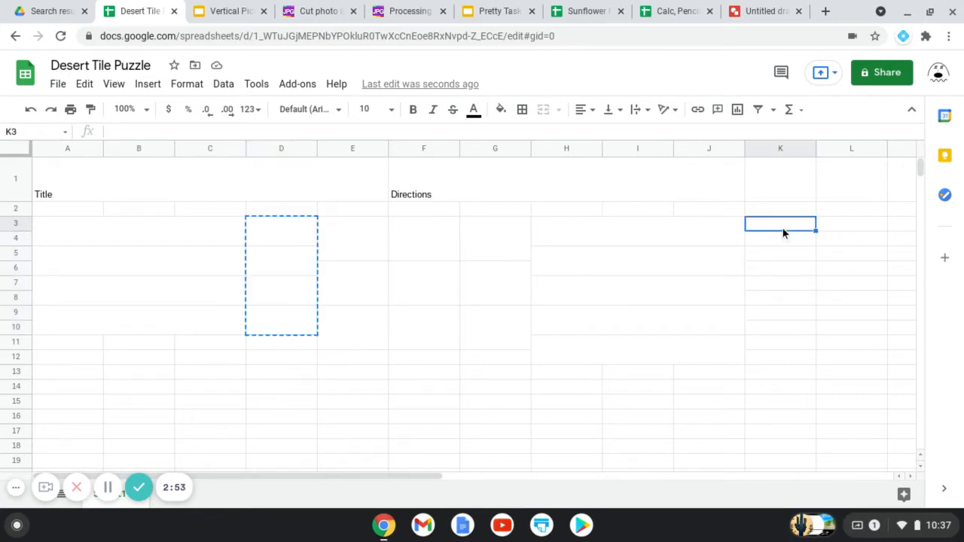
{"action": "key", "text": "ctrl+v"}
{"action": "left_click", "coordinate": [765, 330]}
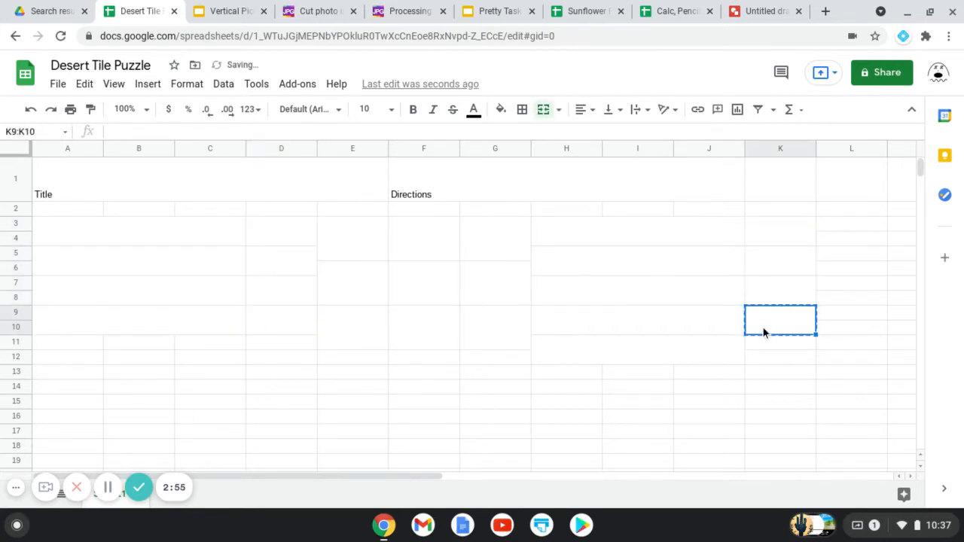
{"action": "key", "text": "ctrl+c"}
{"action": "key", "text": "Down"}
{"action": "key", "text": "ctrl+v"}
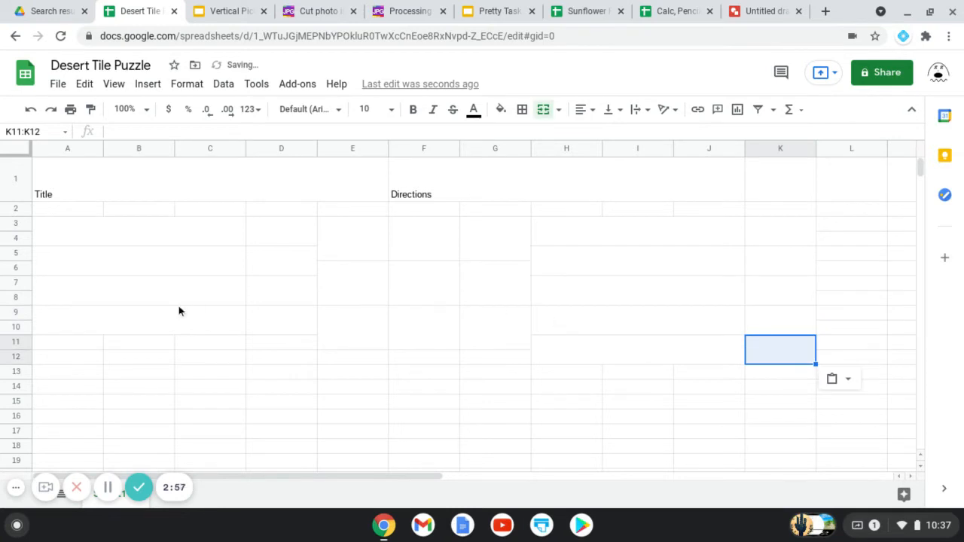
- Merge cells A2:C2 with the heading Questions and enter the heading Answers in D2
{"action": "left_click_drag", "start_coordinate": [80, 216], "coordinate": [202, 213]}
{"action": "left_click", "coordinate": [544, 111]}
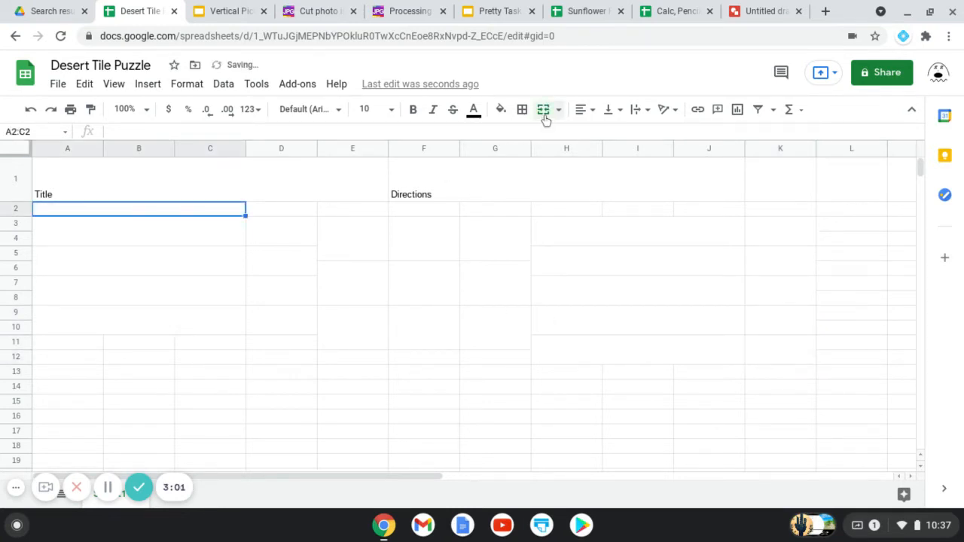
{"action": "type", "text": "Questions"}
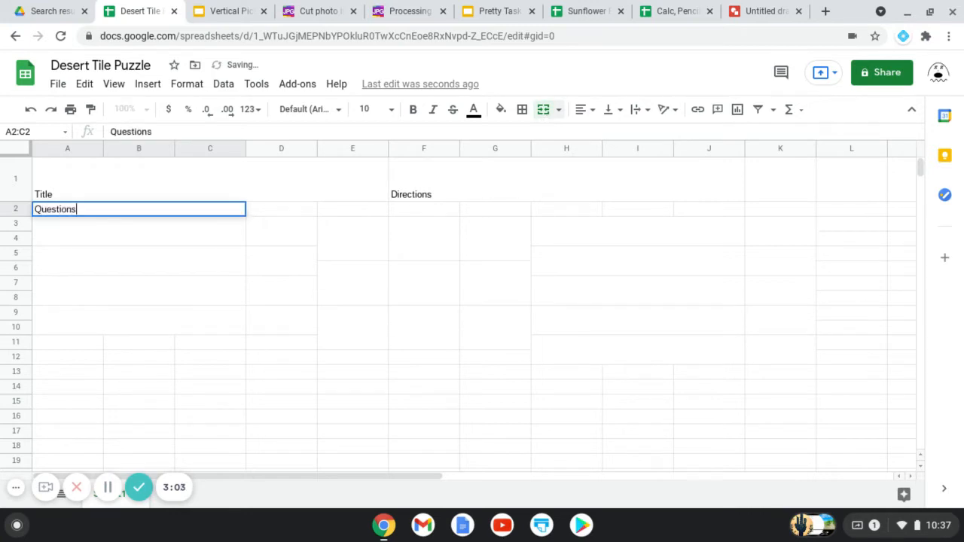
{"action": "left_click", "coordinate": [289, 216]}
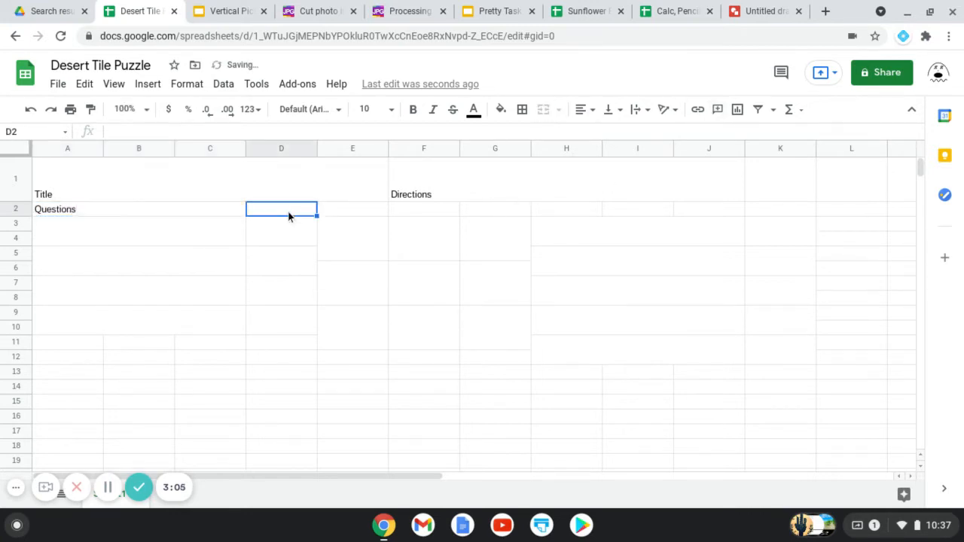
{"action": "type", "text": "Answers"}
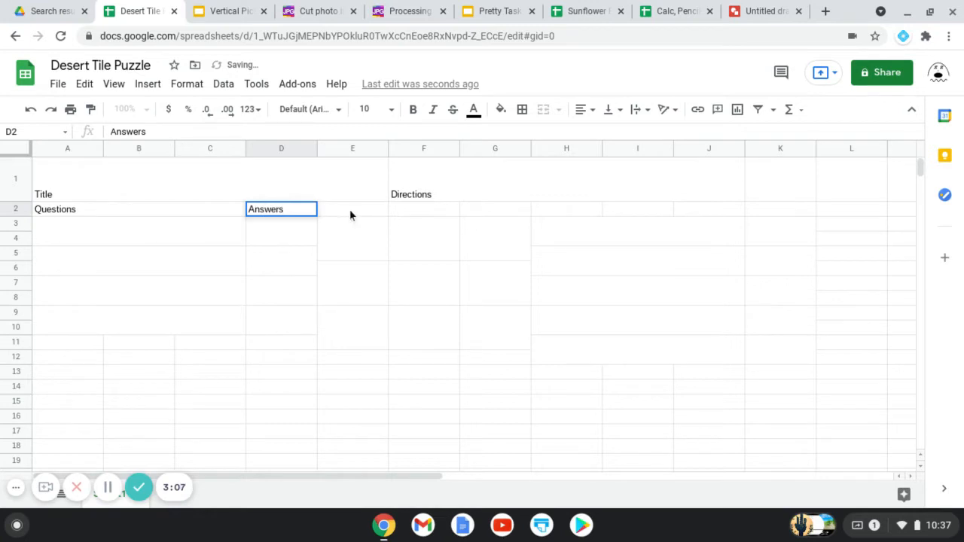
- Merge cells E2:G2 above the central grid and enter the heading Puzzle
{"action": "left_click_drag", "start_coordinate": [355, 219], "coordinate": [489, 215]}
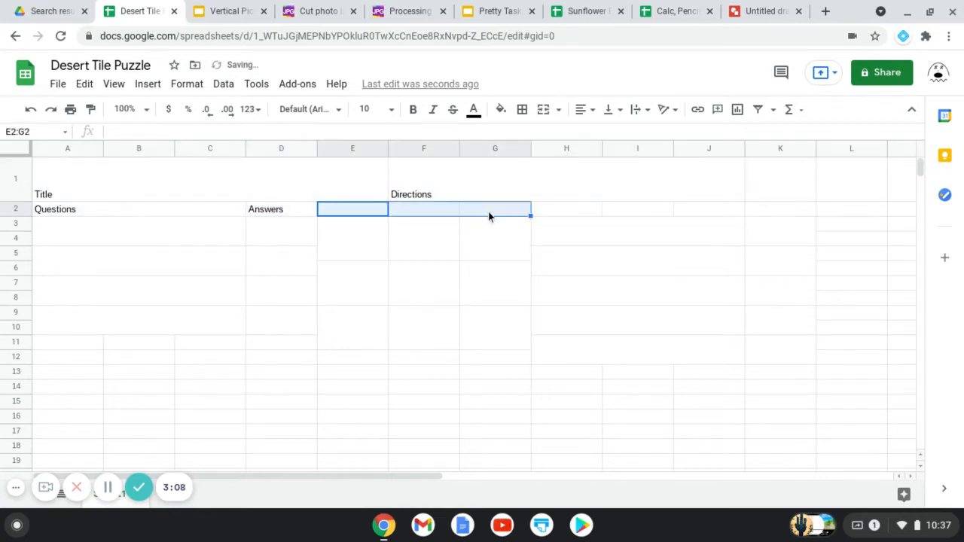
{"action": "left_click", "coordinate": [549, 109]}
{"action": "type", "text": "Puzzle"}
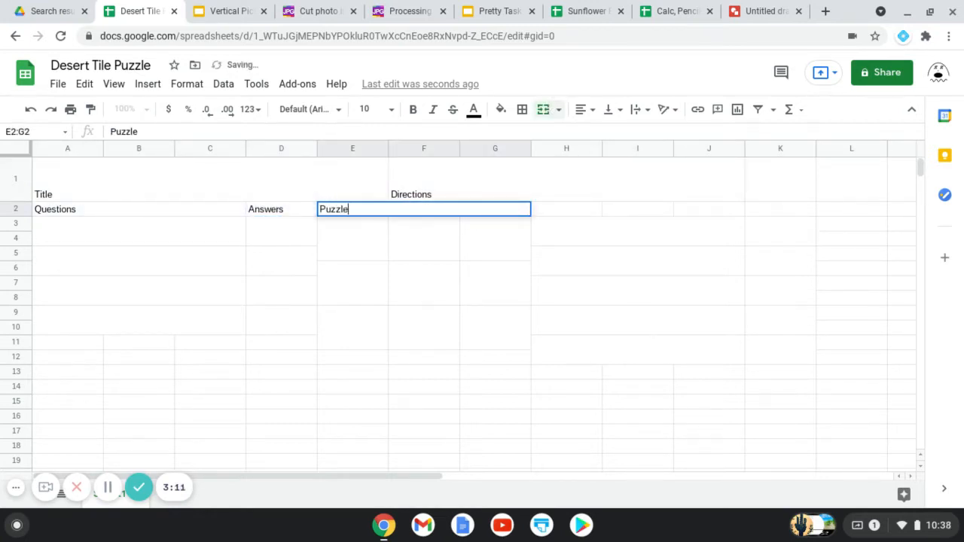
- Copy the merged Questions heading to H2:J2 and enter the heading Answers in K2
{"action": "left_click", "coordinate": [189, 216]}
{"action": "key", "text": "ctrl+c"}
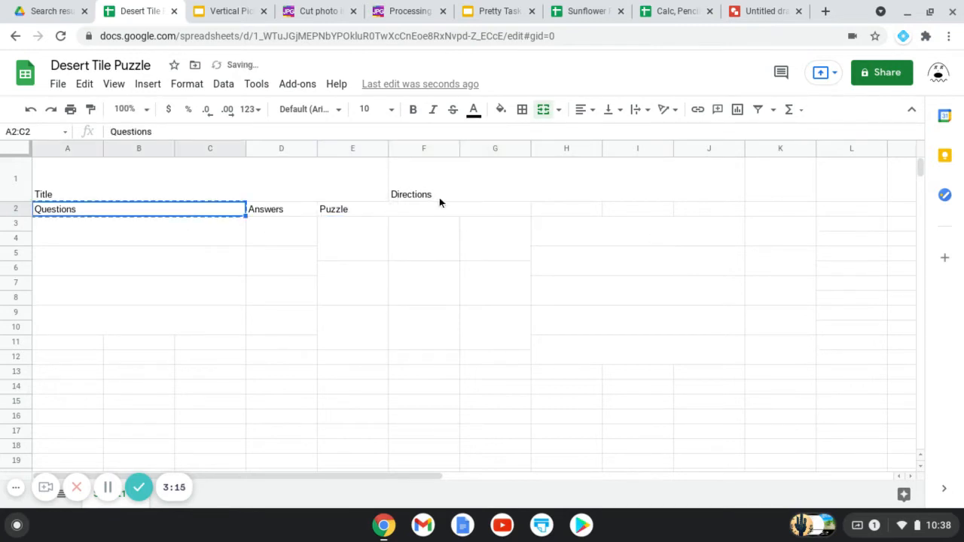
{"action": "left_click", "coordinate": [580, 209]}
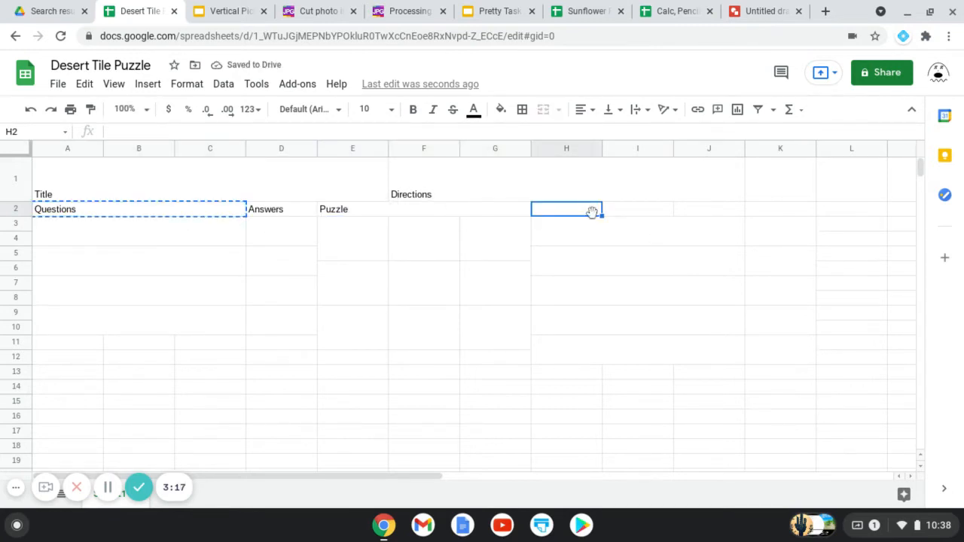
{"action": "key", "text": "ctrl+v"}
{"action": "left_click", "coordinate": [792, 211]}
{"action": "type", "text": "Answers"}
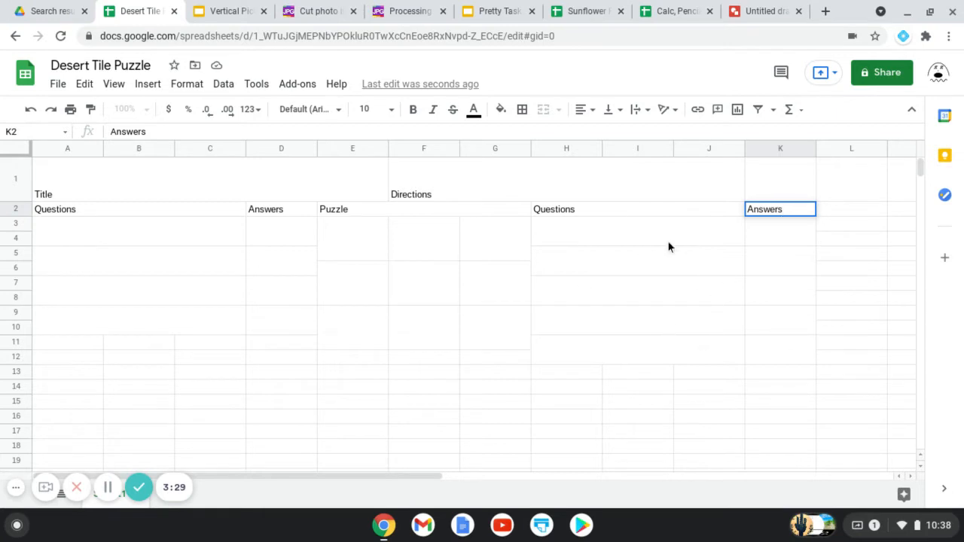
- Enter the heading Answers in cell N50, far away from the puzzle layout
{"action": "left_click", "coordinate": [846, 284]}
{"action": "key", "text": "Right"}
{"action": "key", "text": "Right"}
{"action": "key", "text": "Right"}
{"action": "key", "text": "Right"}
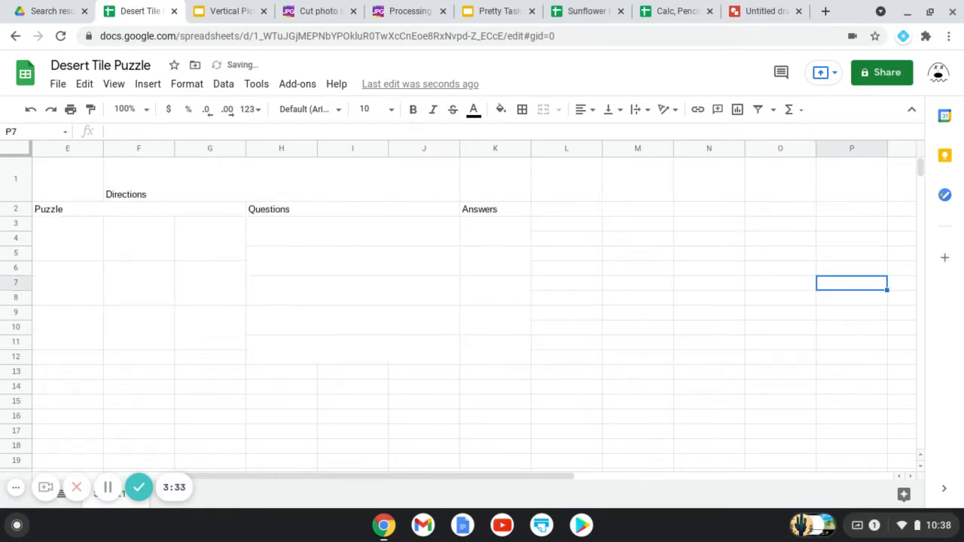
{"action": "key", "text": "Left"}
{"action": "key", "text": "Left"}
{"action": "key", "text": "Left"}
{"action": "key", "text": "Left"}
{"action": "key", "text": "Right"}
{"action": "key", "text": "Right"}
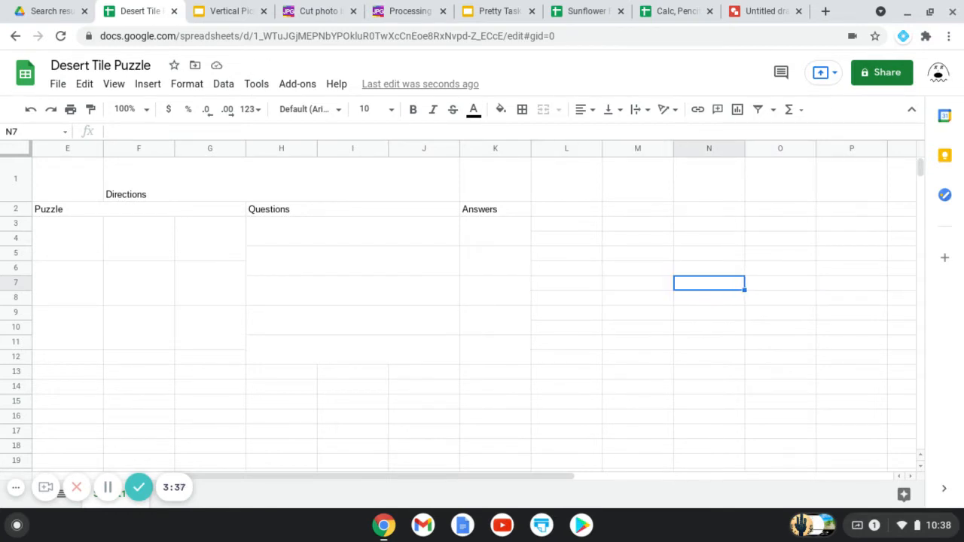
{"action": "key", "text": "Down"}
{"action": "key", "text": "Down"}
{"action": "key", "text": "Down"}
{"action": "key", "text": "Down"}
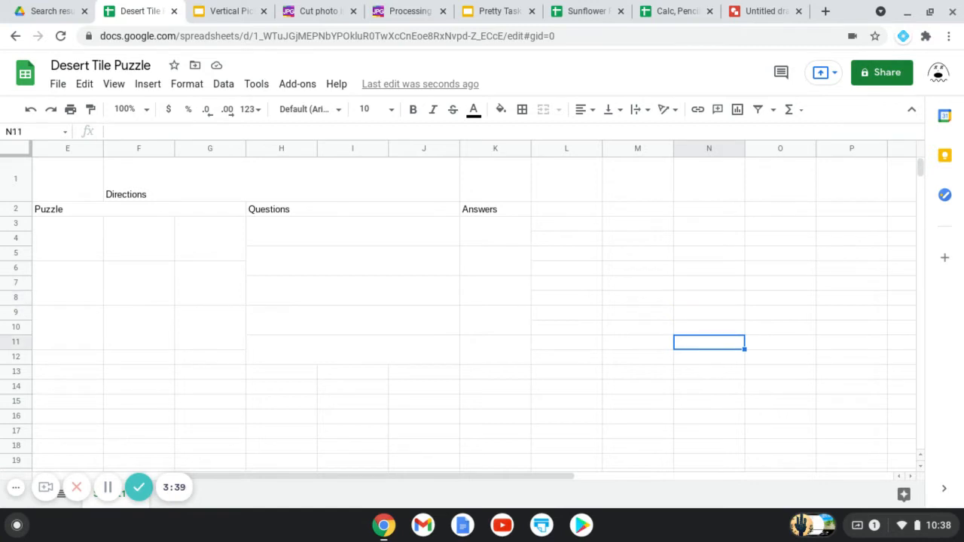
{"action": "key", "text": "Right"}
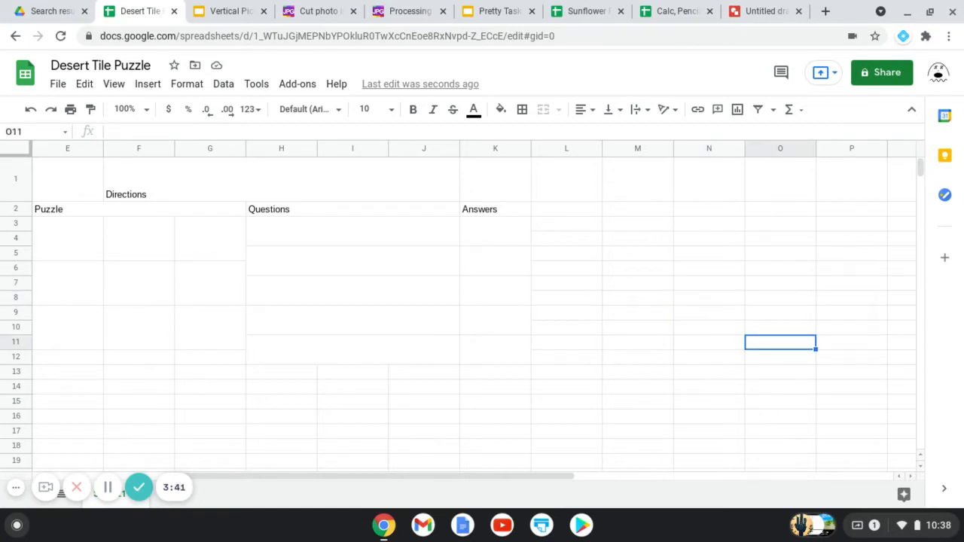
{"action": "key", "text": "Down"}
{"action": "key", "text": "Down"}
{"action": "key", "text": "Down"}
{"action": "key", "text": "Down"}
{"action": "key", "text": "Down"}
{"action": "key", "text": "Down"}
{"action": "key", "text": "Left"}
{"action": "key", "text": "Down"}
{"action": "key", "text": "Down"}
{"action": "key", "text": "Down"}
{"action": "key", "text": "Down"}
{"action": "key", "text": "Down"}
{"action": "key", "text": "Down"}
{"action": "key", "text": "Down"}
{"action": "key", "text": "Down"}
{"action": "key", "text": "Down"}
{"action": "key", "text": "Down"}
{"action": "key", "text": "Down"}
{"action": "key", "text": "Down"}
{"action": "key", "text": "Down"}
{"action": "key", "text": "Down"}
{"action": "key", "text": "Down"}
{"action": "key", "text": "Down"}
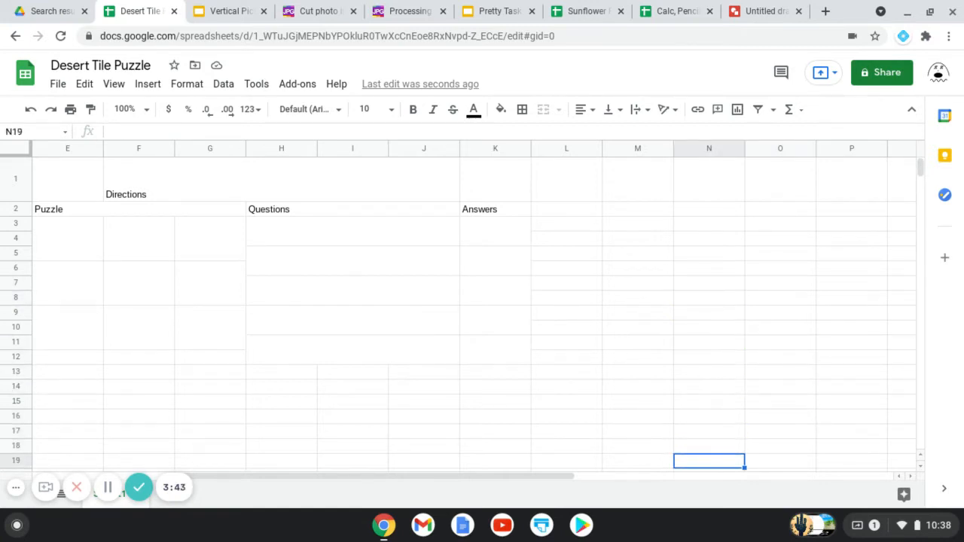
{"action": "key", "text": "Down"}
{"action": "key", "text": "Down"}
{"action": "key", "text": "Down"}
{"action": "key", "text": "Down"}
{"action": "key", "text": "Down"}
{"action": "key", "text": "Down"}
{"action": "key", "text": "Down"}
{"action": "key", "text": "Down"}
{"action": "key", "text": "Down"}
{"action": "key", "text": "Down"}
{"action": "key", "text": "Down"}
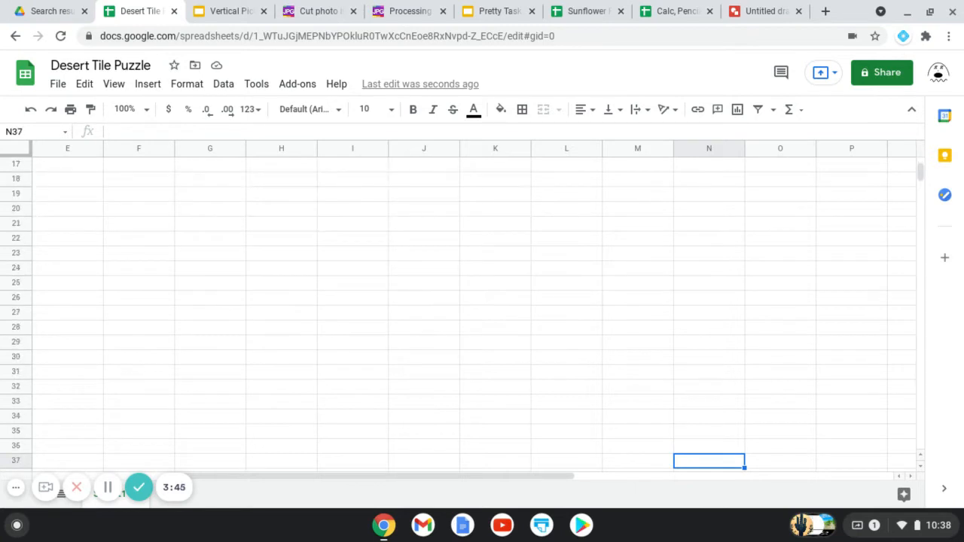
{"action": "key", "text": "Down"}
{"action": "key", "text": "Down"}
{"action": "key", "text": "Down"}
{"action": "key", "text": "Down"}
{"action": "key", "text": "Down"}
{"action": "key", "text": "Down"}
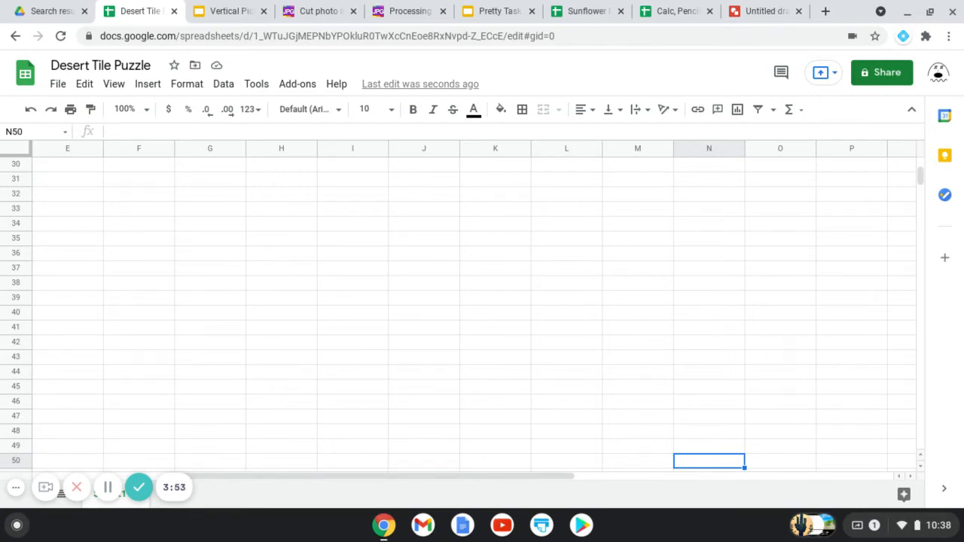
{"action": "type", "text": "Answers"}
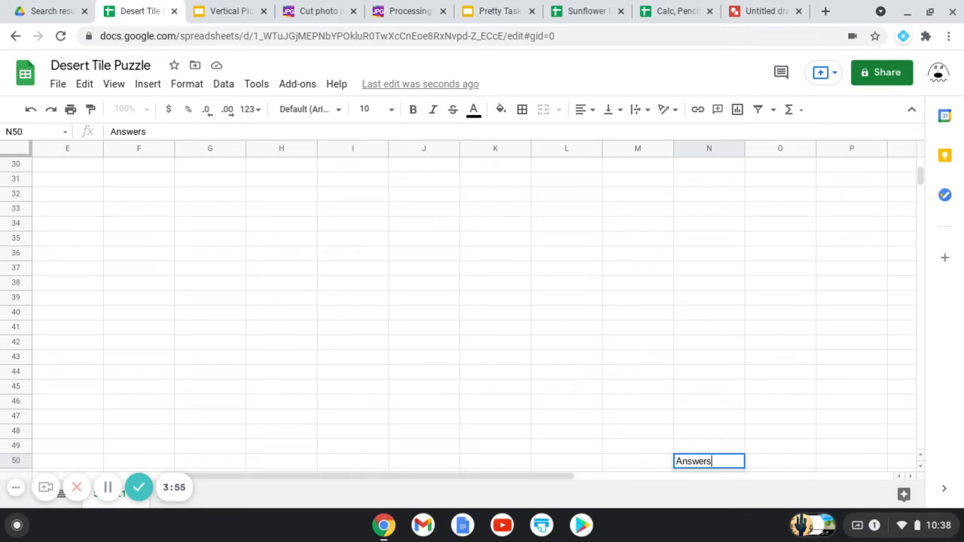
- Enter 7, 5 and 3 in cells N51:P51 as the first row of the answer key
{"action": "key", "text": "Tab"}
{"action": "key", "text": "Tab"}
{"action": "key", "text": "Tab"}
{"action": "key", "text": "Tab"}
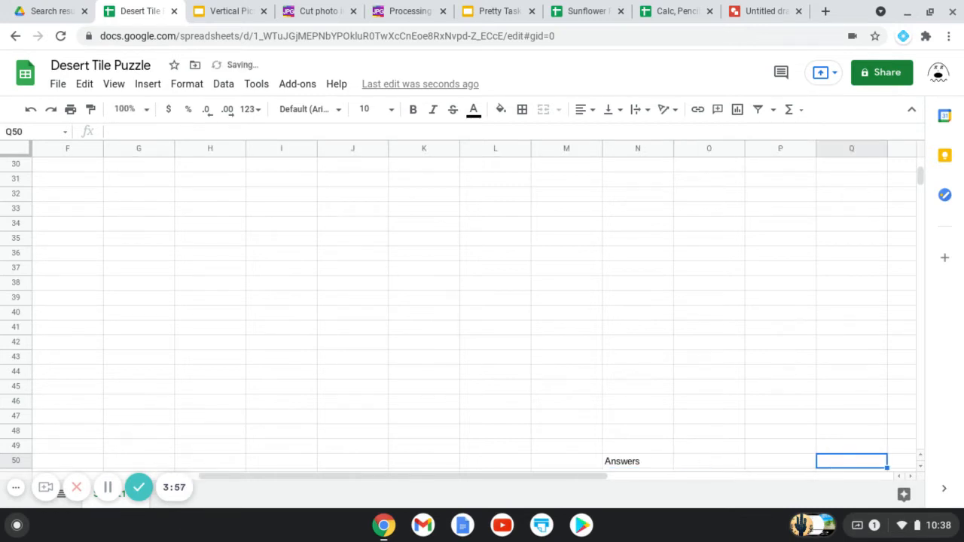
{"action": "key", "text": "Tab"}
{"action": "key", "text": "Left"}
{"action": "key", "text": "Left"}
{"action": "key", "text": "Left"}
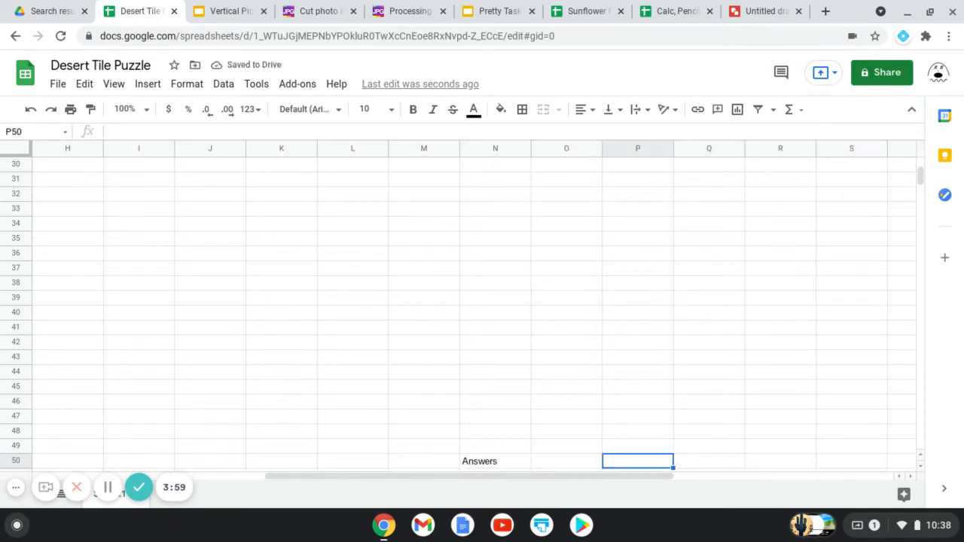
{"action": "key", "text": "Tab"}
{"action": "key", "text": "Down"}
{"action": "key", "text": "Left"}
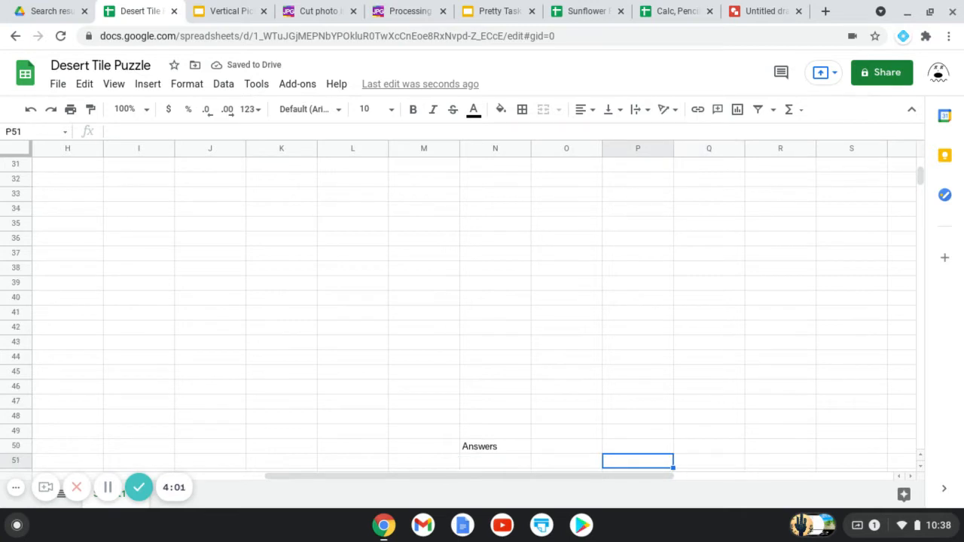
{"action": "key", "text": "Left"}
{"action": "key", "text": "Left"}
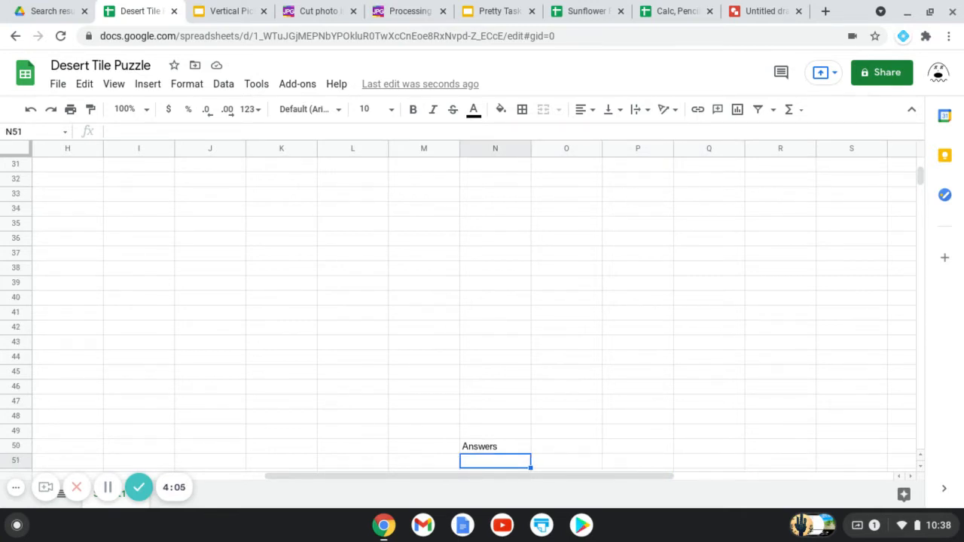
{"action": "type", "text": "7"}
{"action": "key", "text": "Tab"}
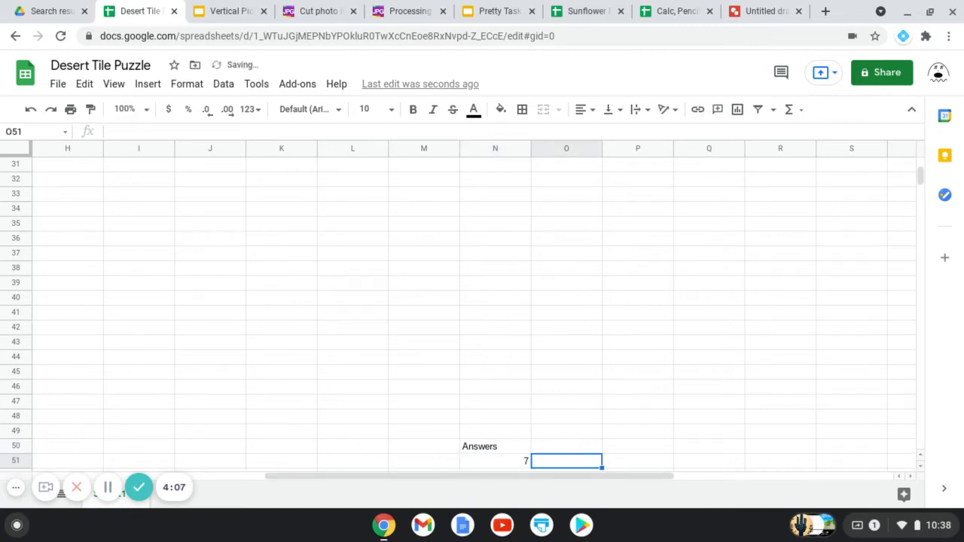
{"action": "type", "text": "5"}
{"action": "key", "text": "Tab"}
{"action": "type", "text": "3"}
{"action": "key", "text": "Return"}
- Enter 2, 9 and 8 in cells N52:P52 as the second row of the answer key
{"action": "key", "text": "Left"}
{"action": "key", "text": "Left"}
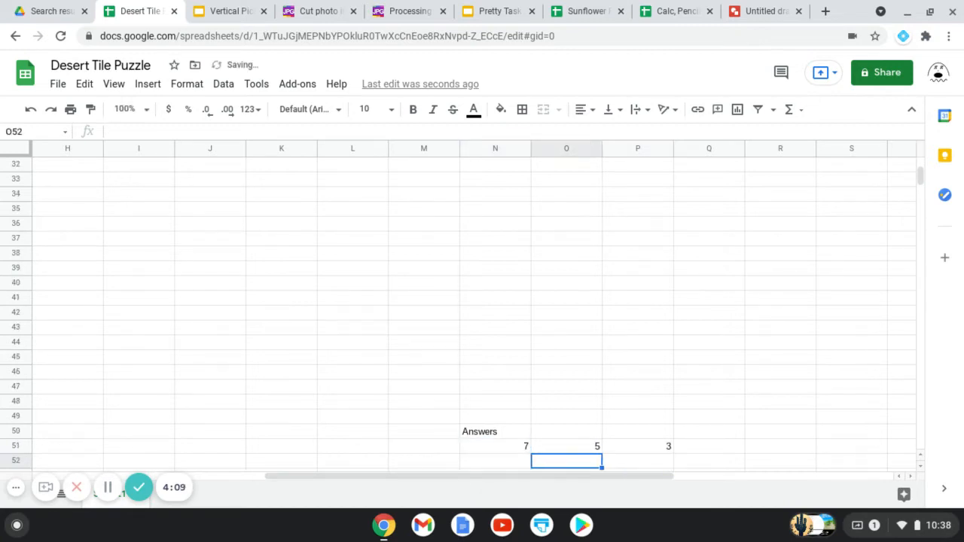
{"action": "type", "text": "2"}
{"action": "key", "text": "Tab"}
{"action": "type", "text": "9"}
{"action": "key", "text": "Tab"}
{"action": "type", "text": "8"}
{"action": "key", "text": "Return"}
{"action": "key", "text": "Left"}
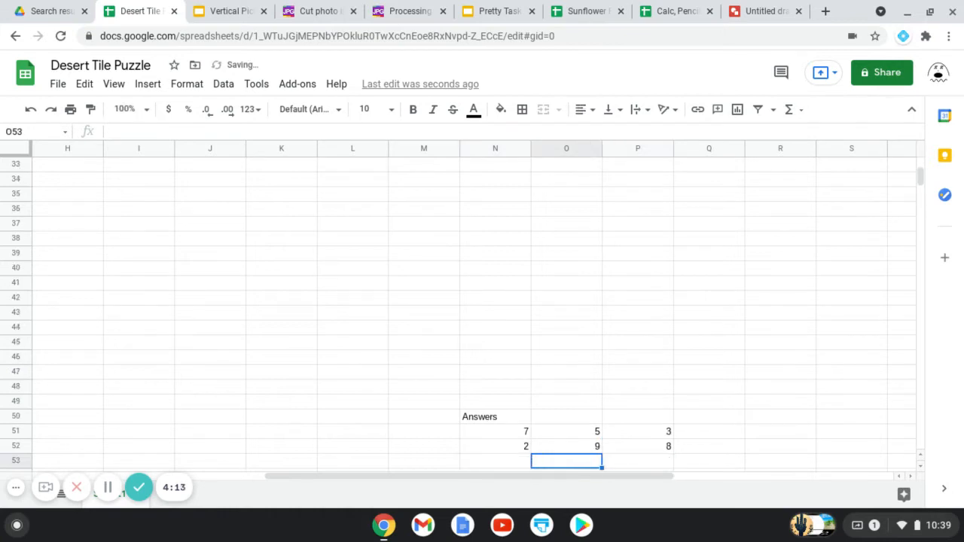
- Enter 6, 4 and 1 in cells N53:P53 as the third row of the answer key
{"action": "key", "text": "Left"}
{"action": "type", "text": "6"}
{"action": "key", "text": "Tab"}
{"action": "type", "text": "4"}
{"action": "key", "text": "Tab"}
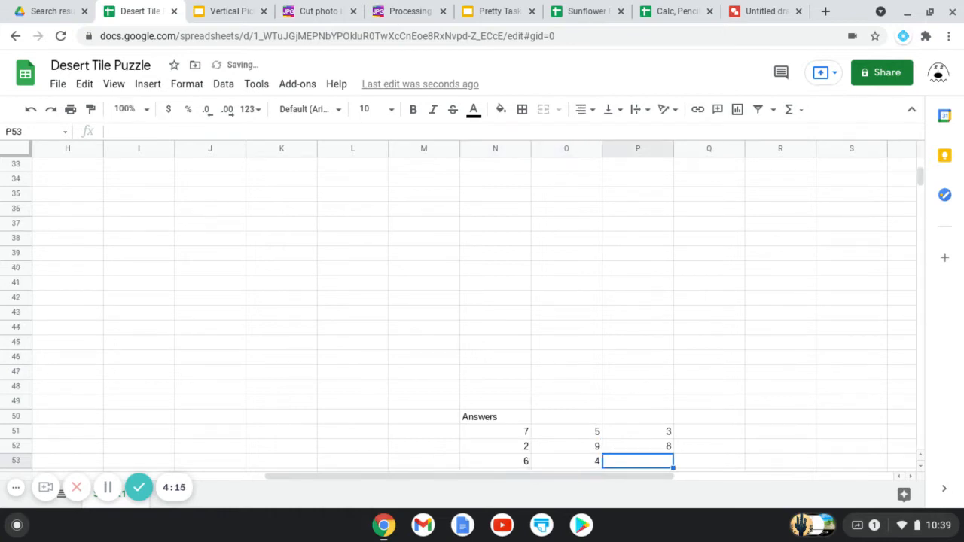
{"action": "type", "text": "1"}
{"action": "key", "text": "Tab"}
- Enter the heading Right in cell R50, level with the Answers heading of the key
{"action": "key", "text": "Right"}
{"action": "key", "text": "Up"}
{"action": "key", "text": "Up"}
{"action": "key", "text": "Up"}
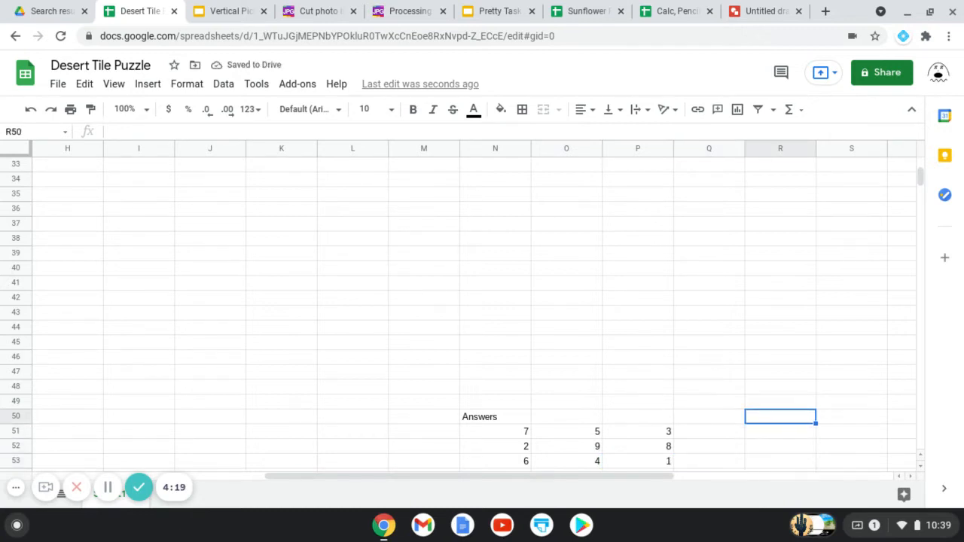
{"action": "type", "text": "Right"}
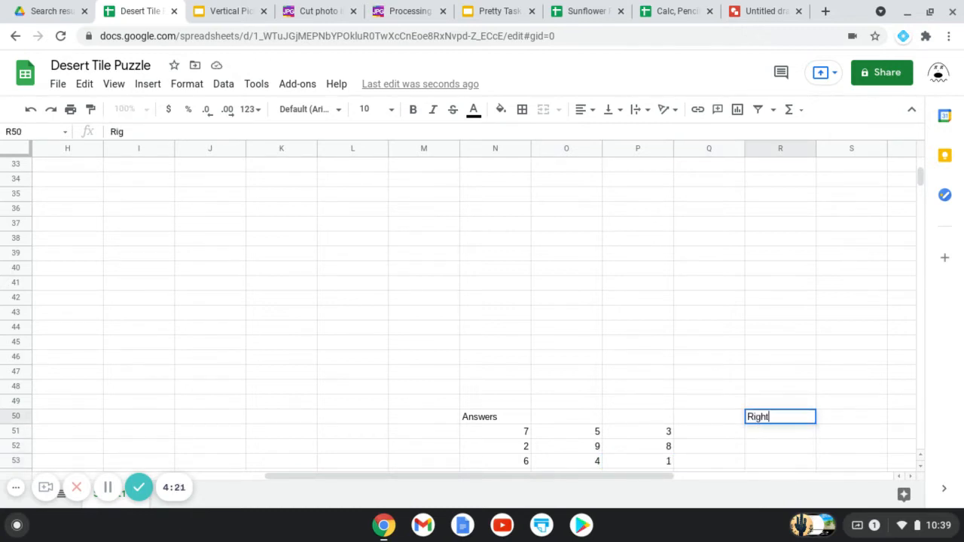
{"action": "key", "text": "Return"}
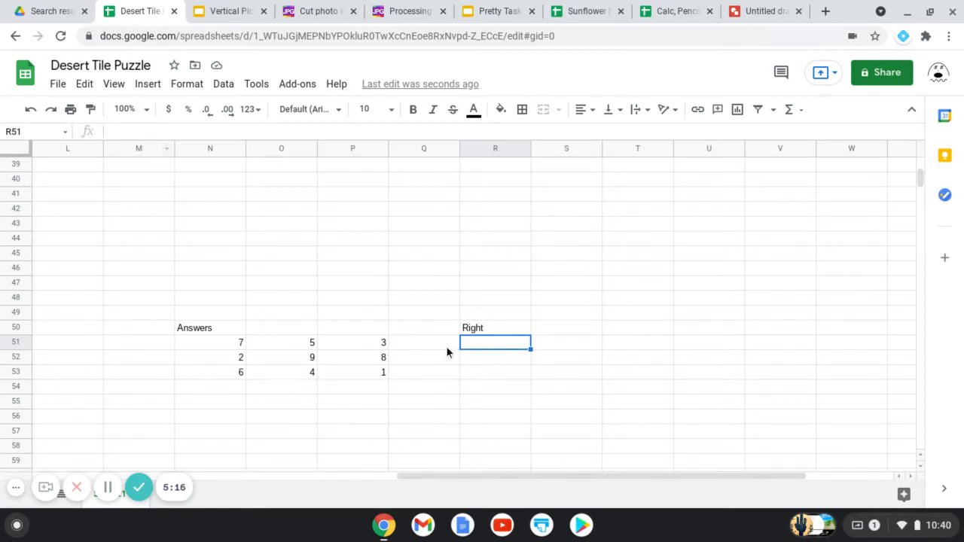
- Insert the image Vertical Pictures (1).png inside cell R51, under the Right heading
{"action": "left_click", "coordinate": [145, 85]}
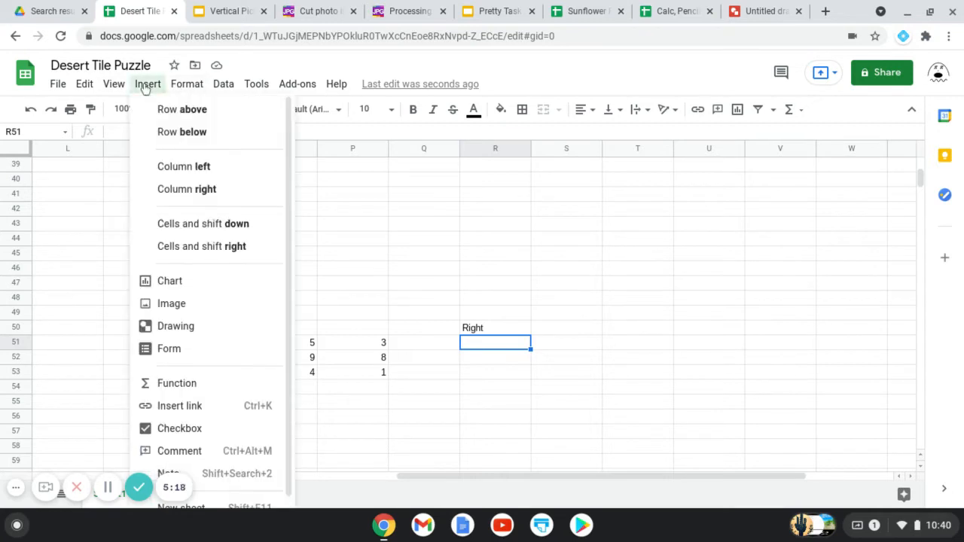
{"action": "mouse_move", "coordinate": [245, 309]}
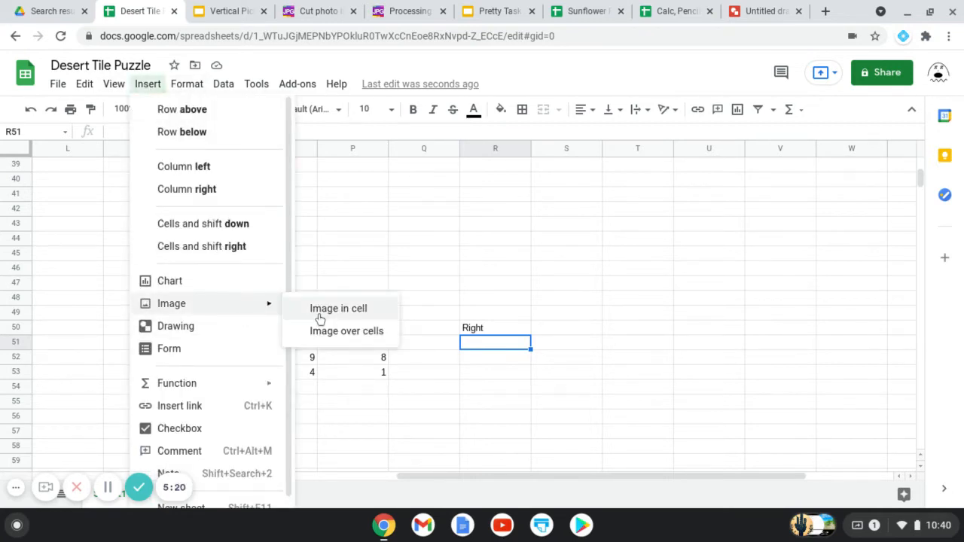
{"action": "left_click", "coordinate": [320, 317]}
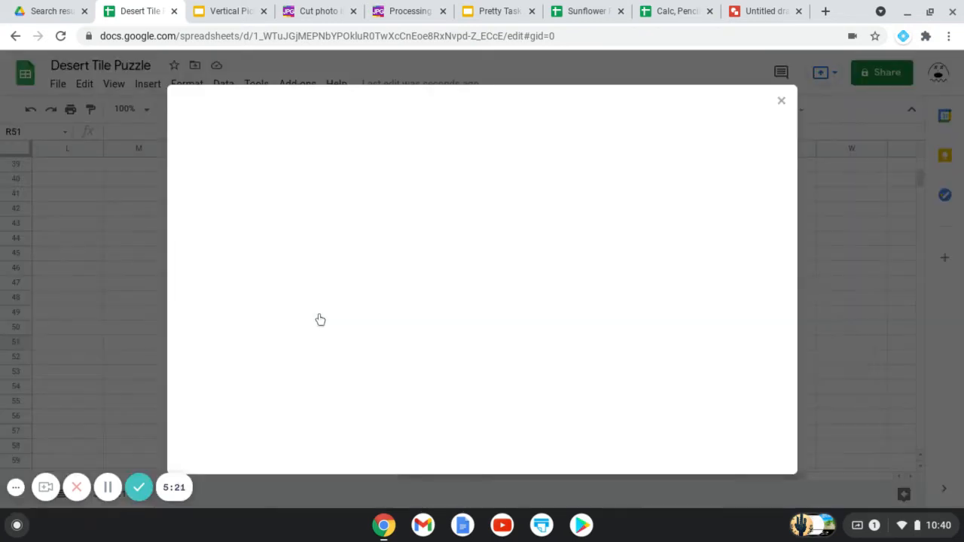
{"action": "left_click", "coordinate": [499, 366]}
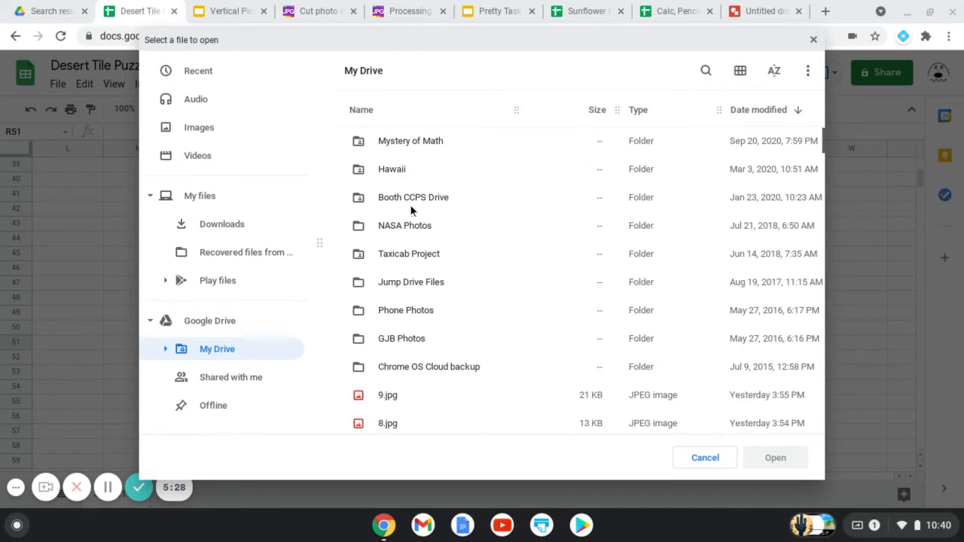
{"action": "left_click", "coordinate": [223, 135]}
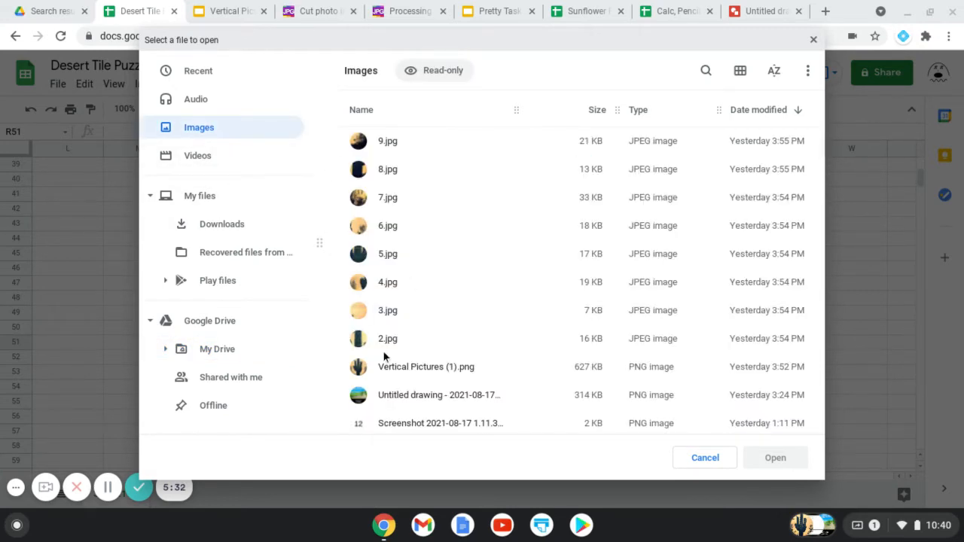
{"action": "left_click", "coordinate": [407, 370]}
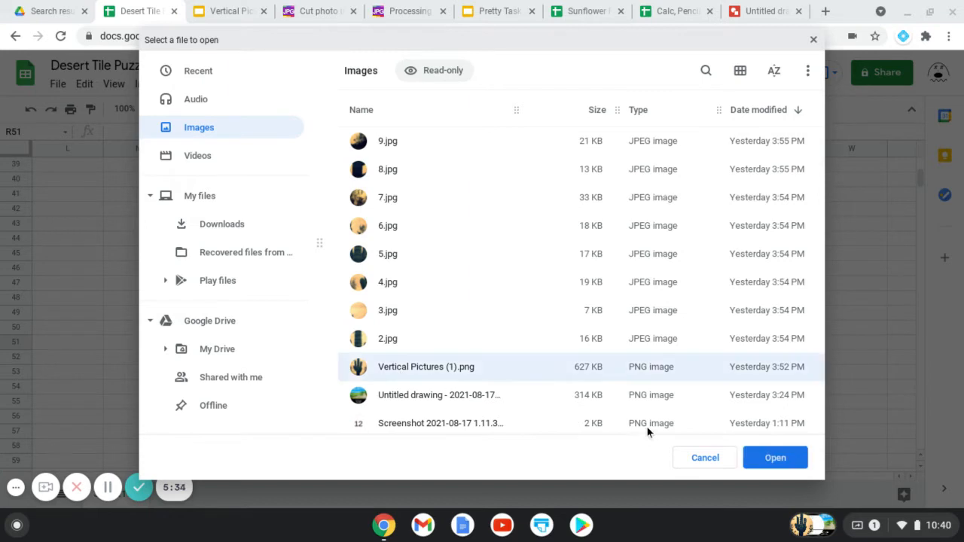
{"action": "left_click", "coordinate": [797, 462]}
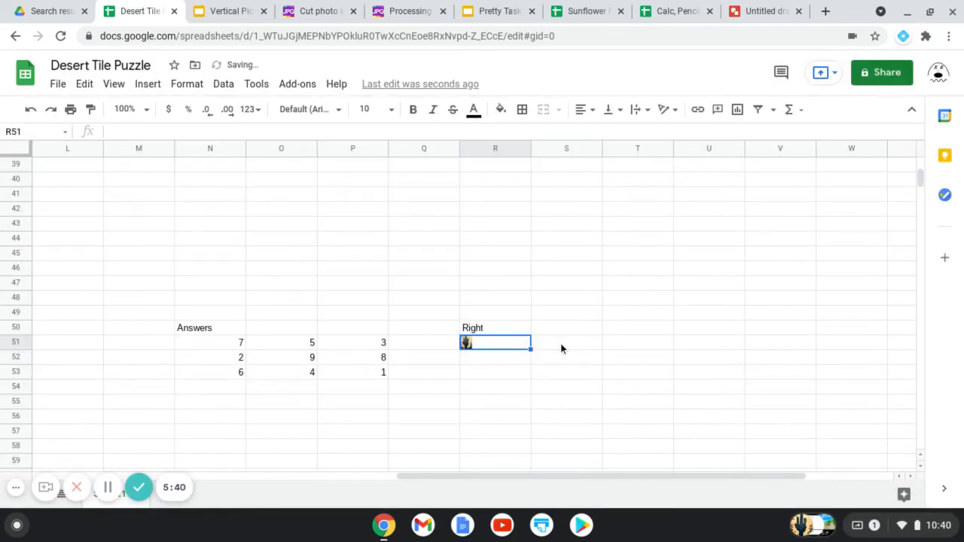
- Insert the image 2.jpg inside cell S51 as the second picture in the first row of the Right block
{"action": "left_click", "coordinate": [560, 344]}
{"action": "left_click", "coordinate": [149, 85]}
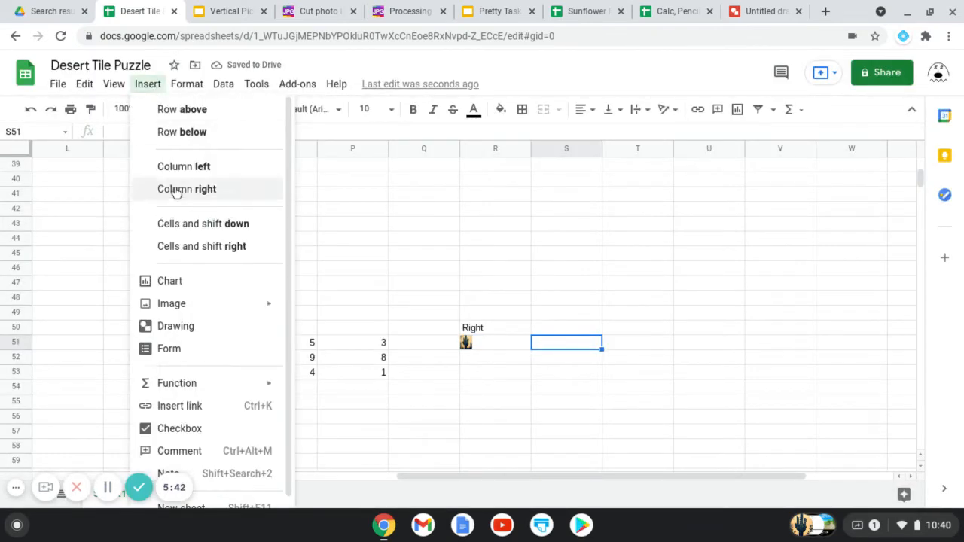
{"action": "mouse_move", "coordinate": [223, 306]}
{"action": "left_click", "coordinate": [306, 314]}
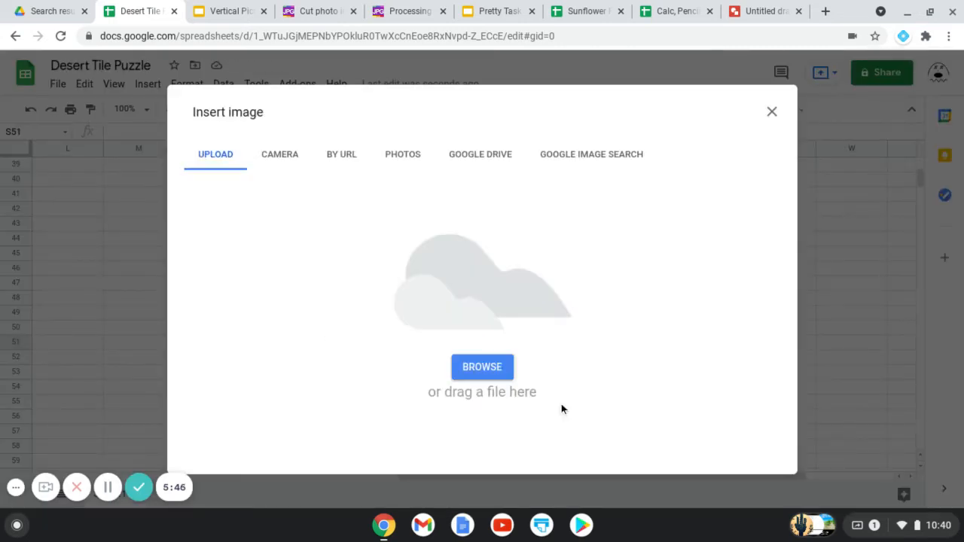
{"action": "left_click", "coordinate": [484, 374]}
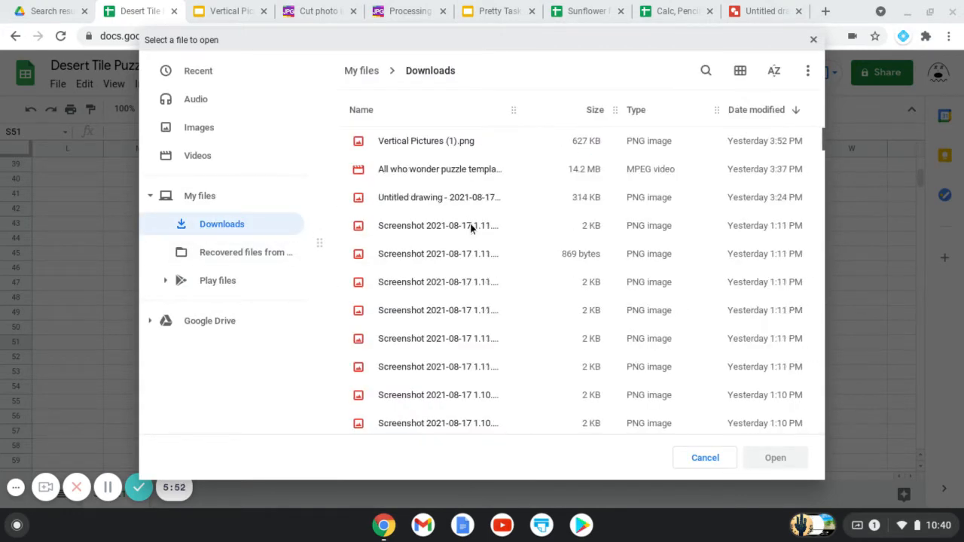
{"action": "left_click", "coordinate": [204, 133]}
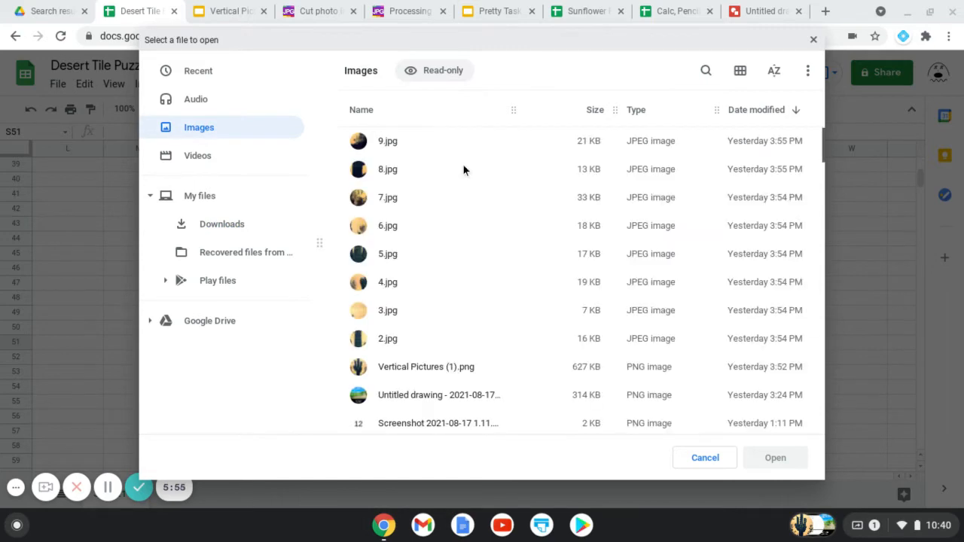
{"action": "left_click", "coordinate": [372, 339]}
{"action": "left_click", "coordinate": [774, 459]}
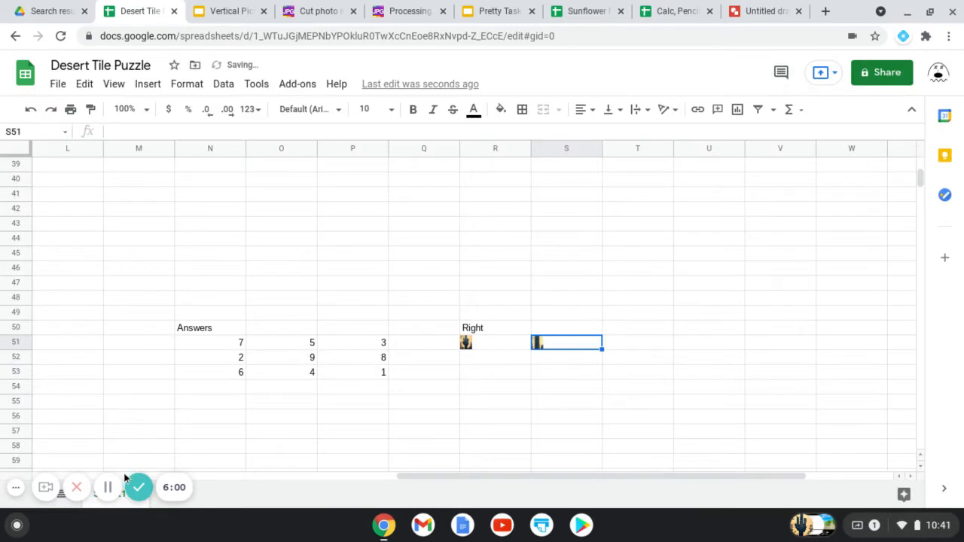
{"action": "left_click", "coordinate": [109, 491]}
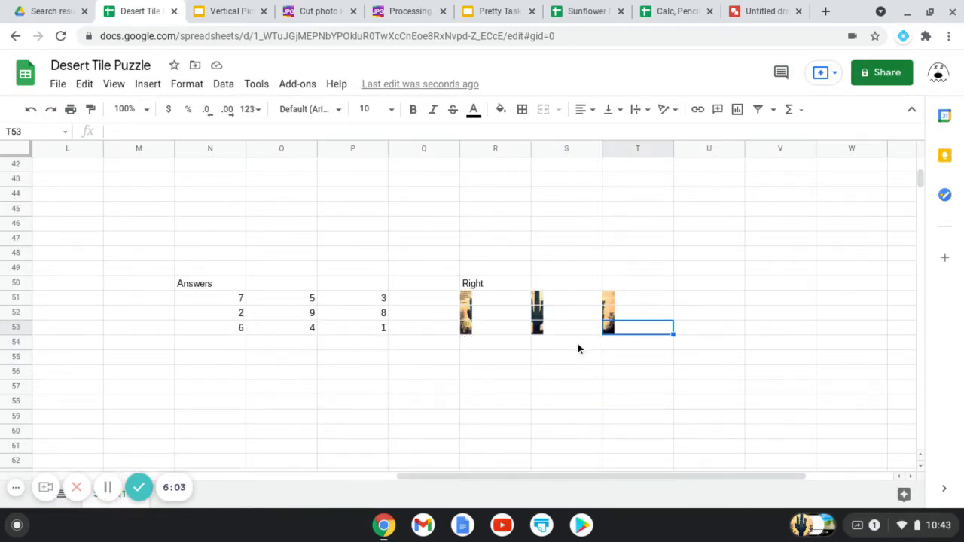
- Enter the heading Wrong in cell U50, beside the Right picture block
{"action": "left_click", "coordinate": [716, 286]}
{"action": "type", "text": "Wrong"}
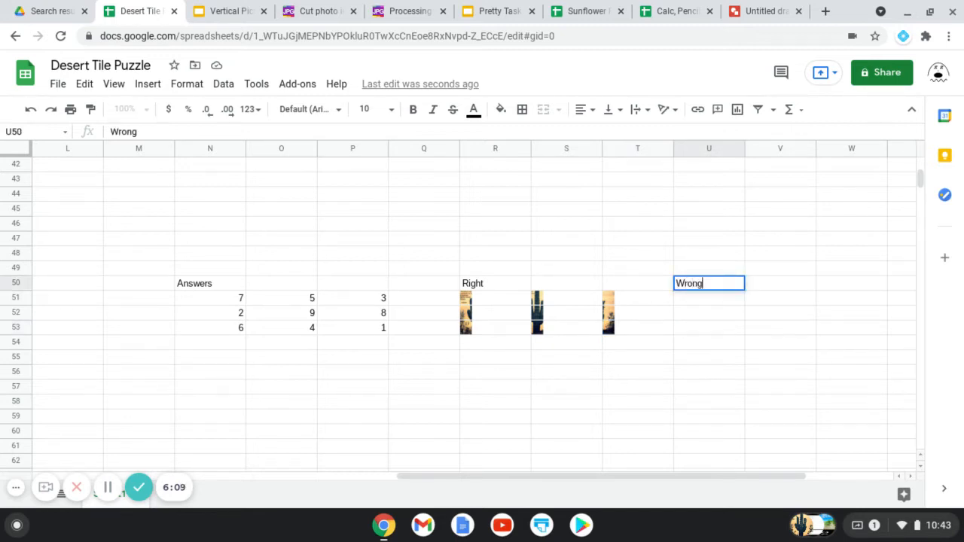
{"action": "key", "text": "Return"}
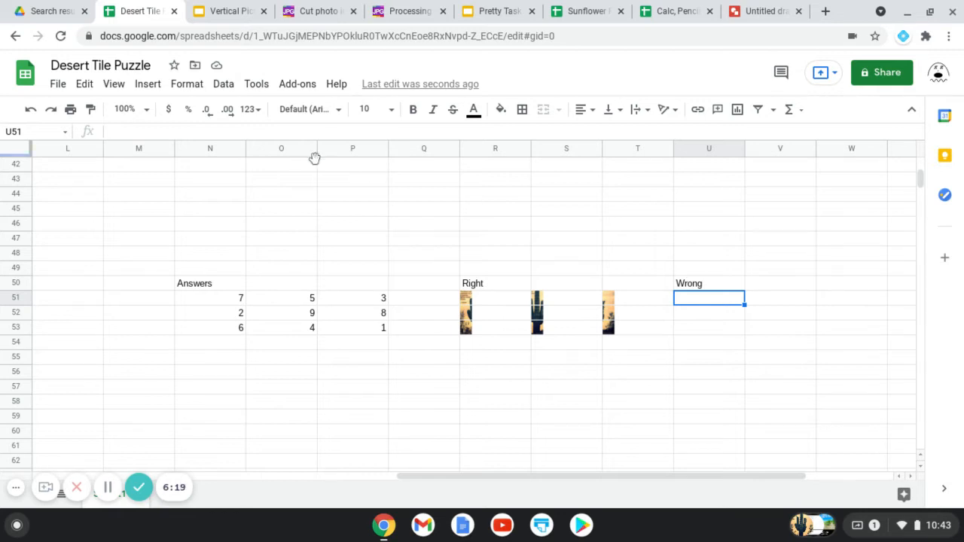
- Switch to the Vertical Pictures presentation, view the number grid on slide 2, and return to the Desert Tile Puzzle spreadsheet
{"action": "left_click", "coordinate": [139, 85]}
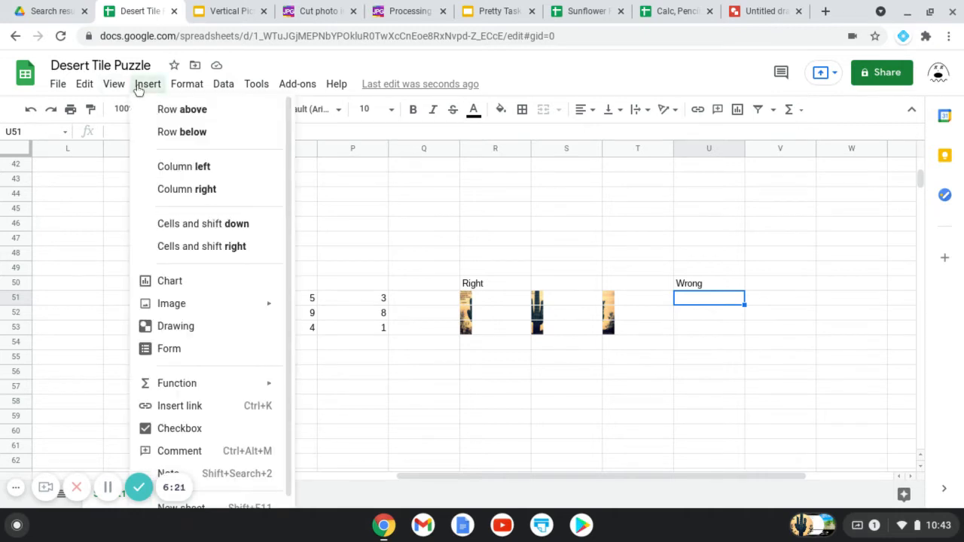
{"action": "left_click", "coordinate": [196, 21]}
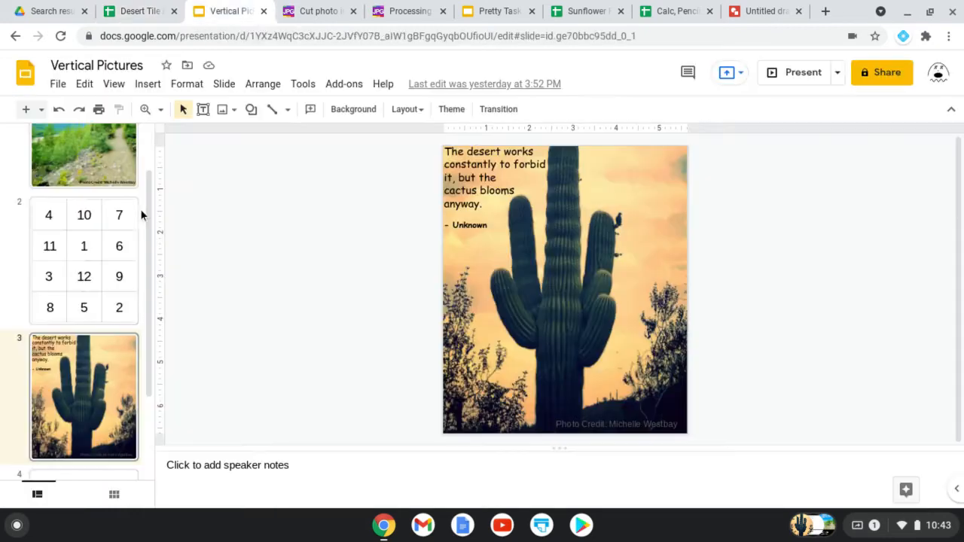
{"action": "left_click", "coordinate": [66, 283]}
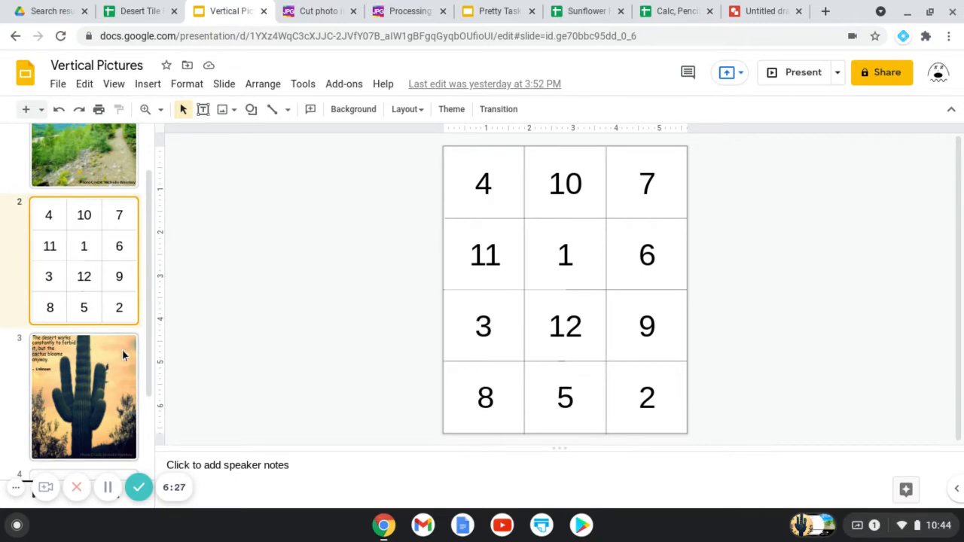
{"action": "left_click", "coordinate": [117, 8]}
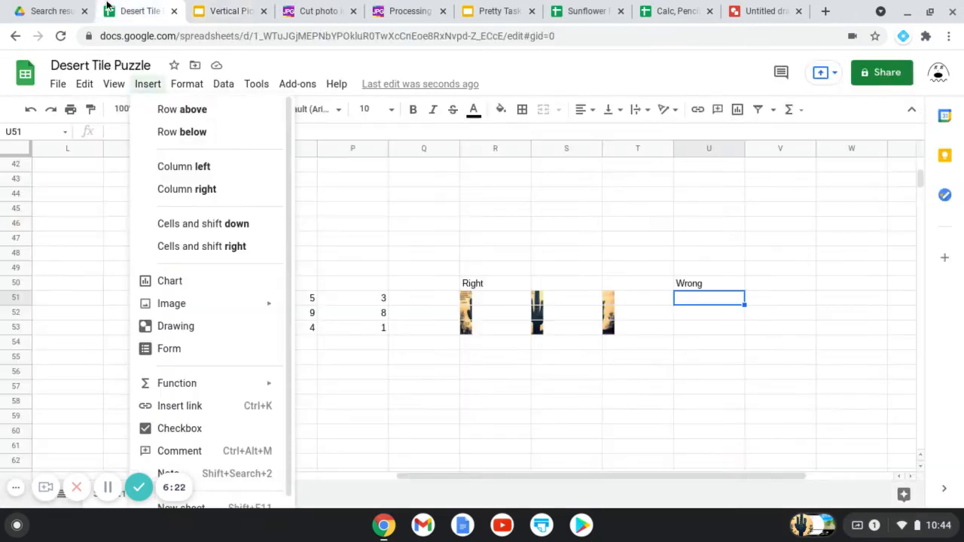
{"action": "key", "text": "Escape"}
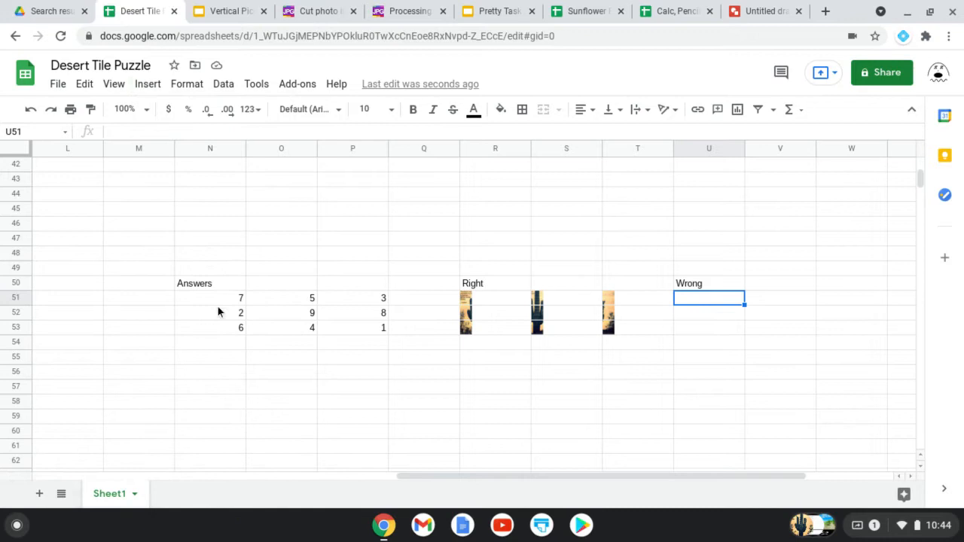
- Insert the screenshot image of the number 7 inside cell U51, under the Wrong heading
{"action": "left_click", "coordinate": [148, 84]}
{"action": "mouse_move", "coordinate": [261, 305]}
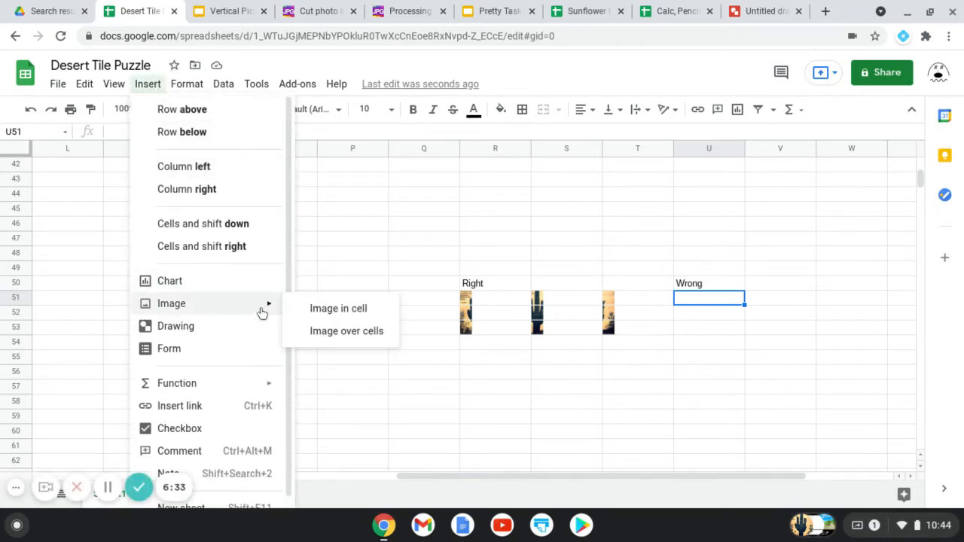
{"action": "left_click", "coordinate": [334, 307]}
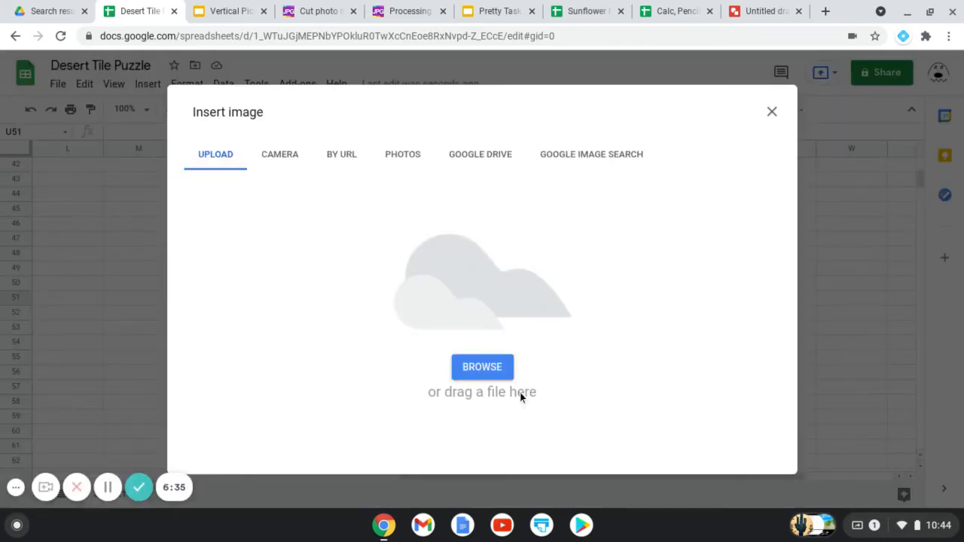
{"action": "left_click", "coordinate": [507, 372]}
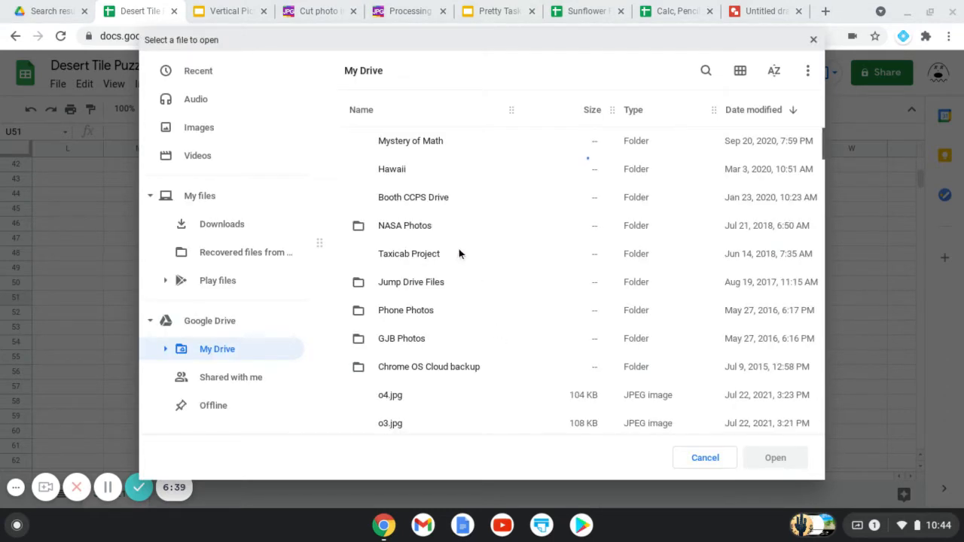
{"action": "scroll", "coordinate": [423, 262], "scroll_direction": "down", "scroll_amount": 3}
{"action": "scroll", "coordinate": [418, 272], "scroll_direction": "down", "scroll_amount": 3}
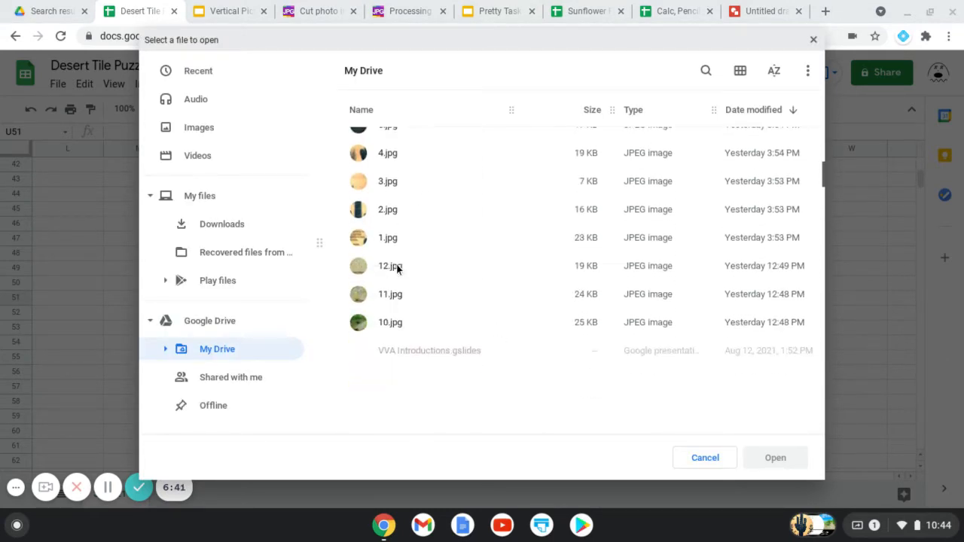
{"action": "scroll", "coordinate": [400, 270], "scroll_direction": "down", "scroll_amount": 3}
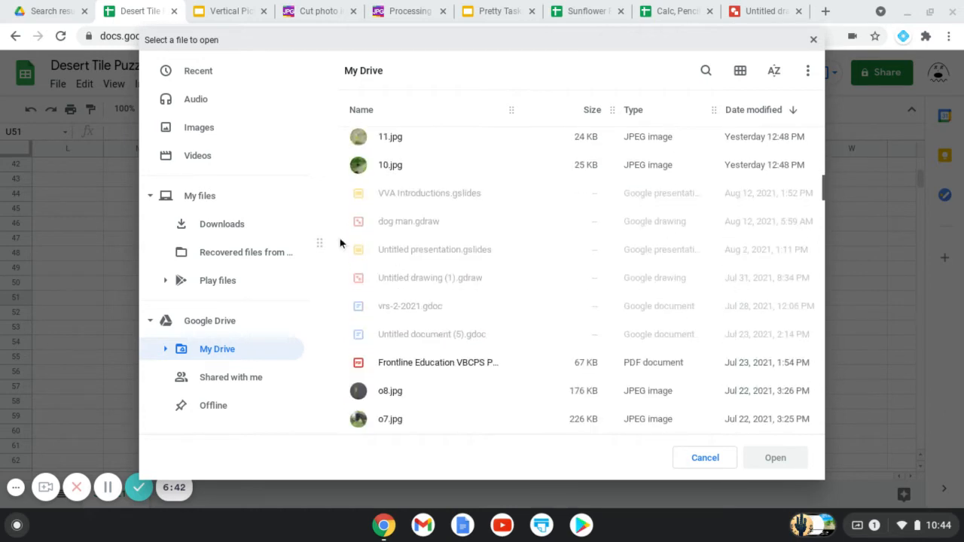
{"action": "left_click", "coordinate": [200, 132]}
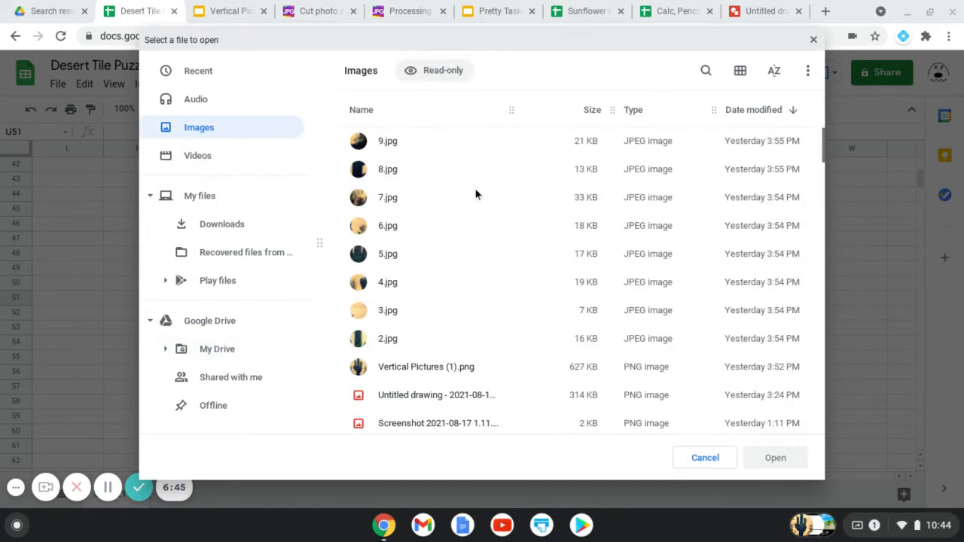
{"action": "scroll", "coordinate": [452, 223], "scroll_direction": "down", "scroll_amount": 3}
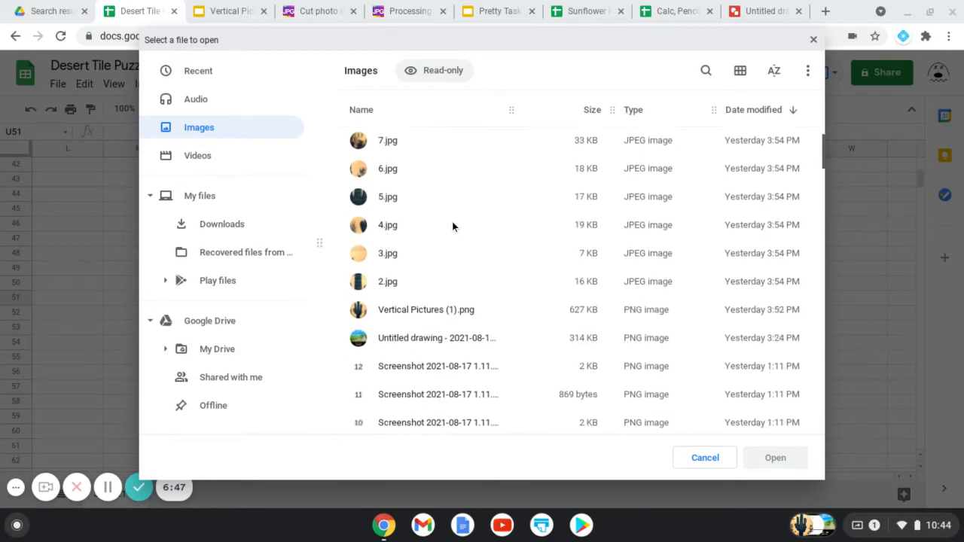
{"action": "scroll", "coordinate": [452, 221], "scroll_direction": "down", "scroll_amount": 2}
{"action": "left_click", "coordinate": [403, 295]}
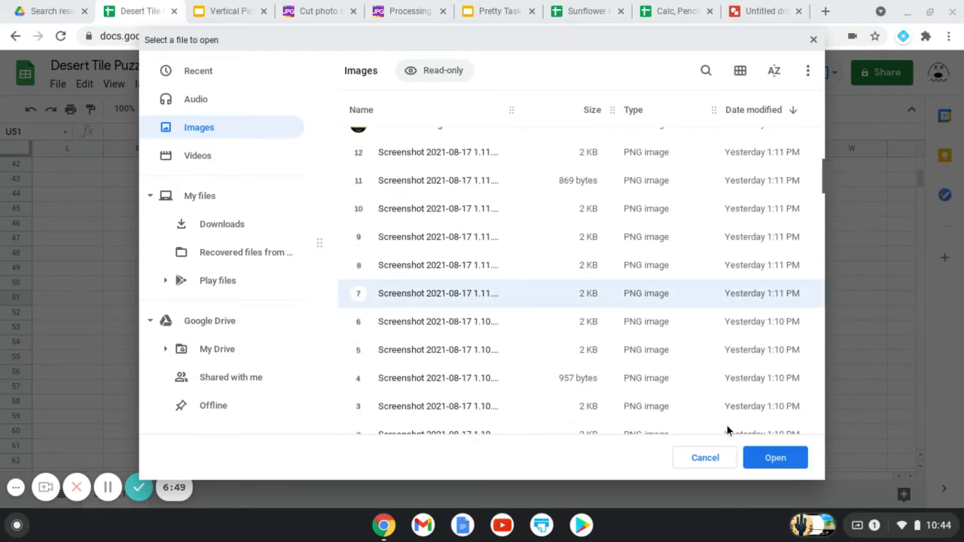
{"action": "left_click", "coordinate": [788, 469]}
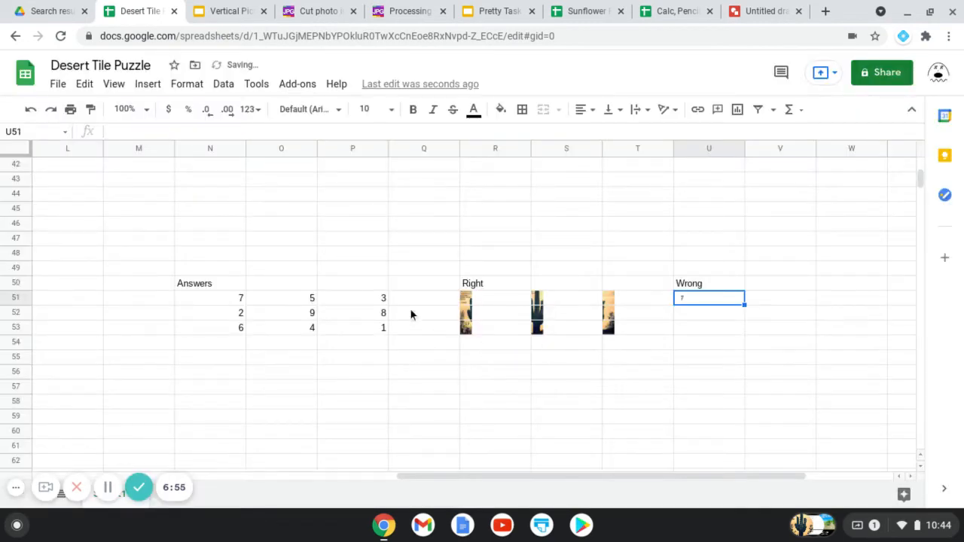
- Insert the screenshot image of the number 5 inside cell V51, in the first row of the Wrong block
{"action": "left_click", "coordinate": [806, 302]}
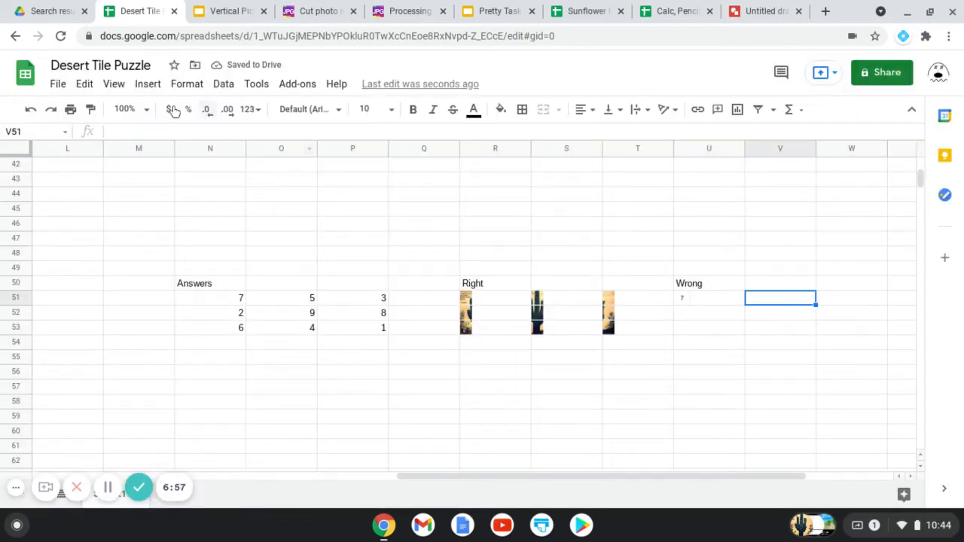
{"action": "left_click", "coordinate": [147, 83]}
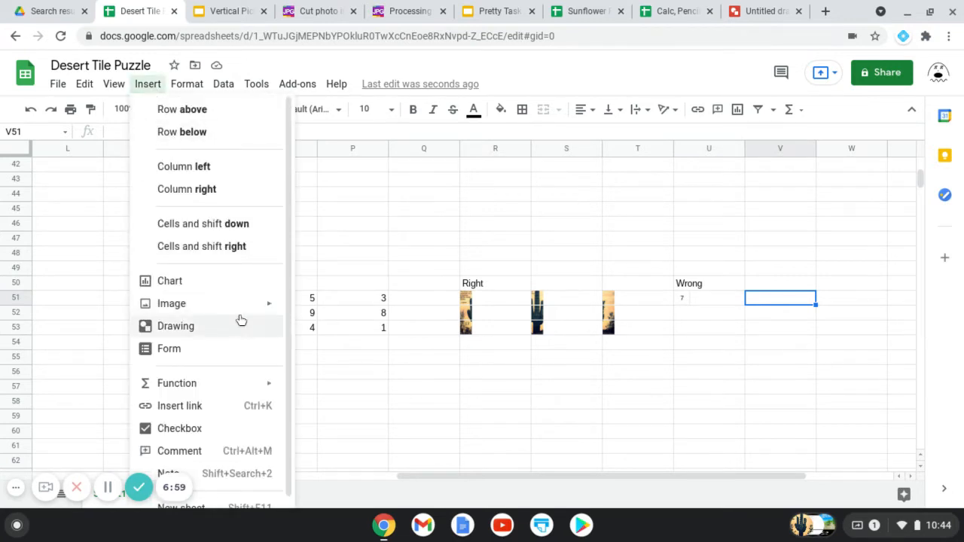
{"action": "mouse_move", "coordinate": [241, 311]}
{"action": "left_click", "coordinate": [308, 311]}
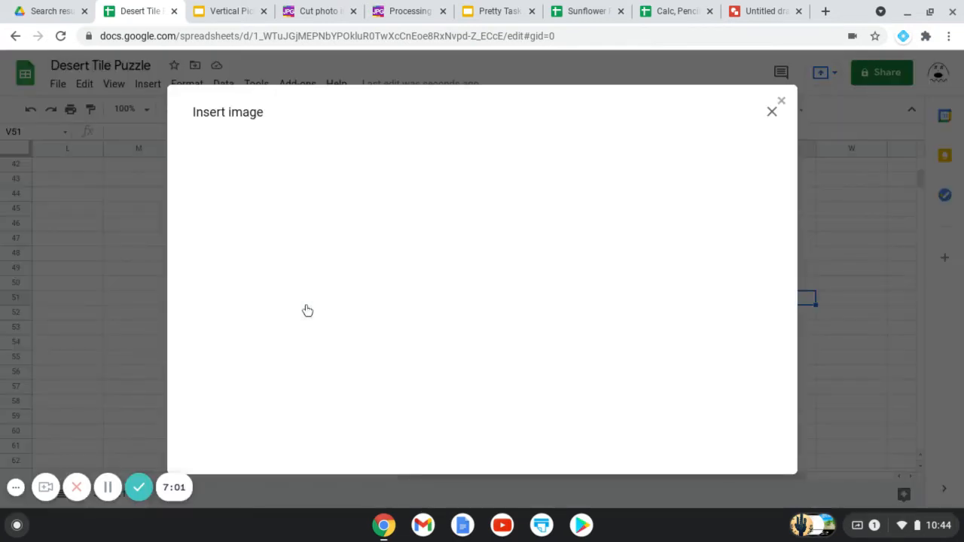
{"action": "left_click", "coordinate": [490, 365]}
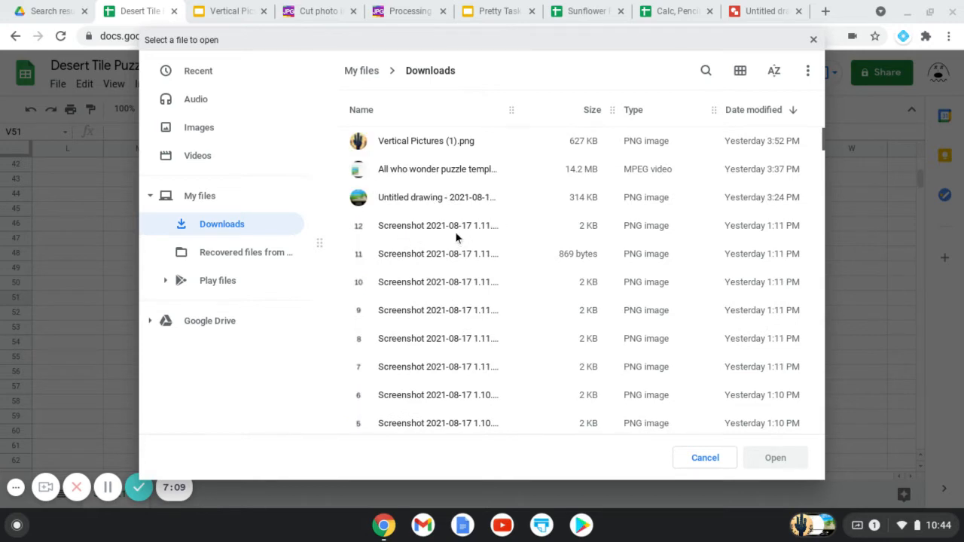
{"action": "scroll", "coordinate": [444, 339], "scroll_direction": "down", "scroll_amount": 1}
{"action": "left_click", "coordinate": [461, 407]}
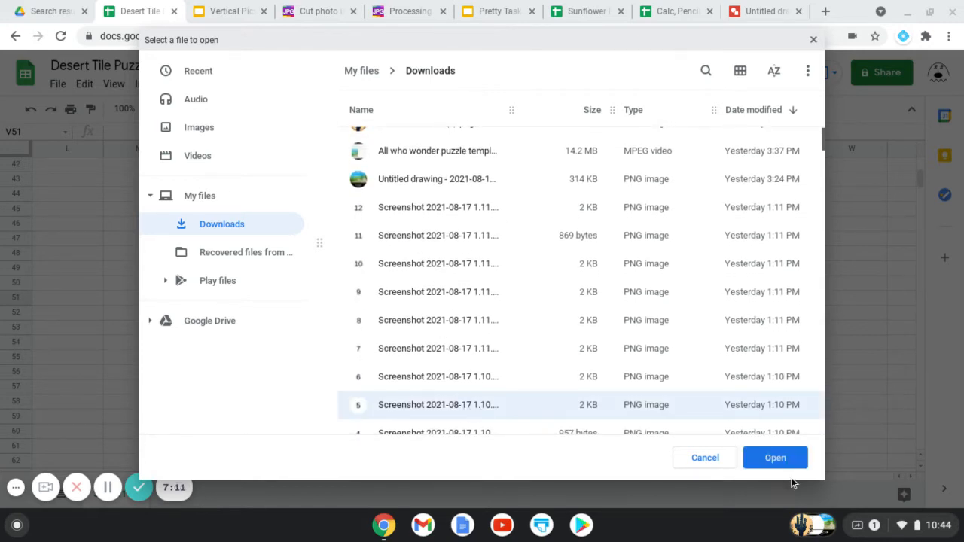
{"action": "left_click", "coordinate": [788, 459]}
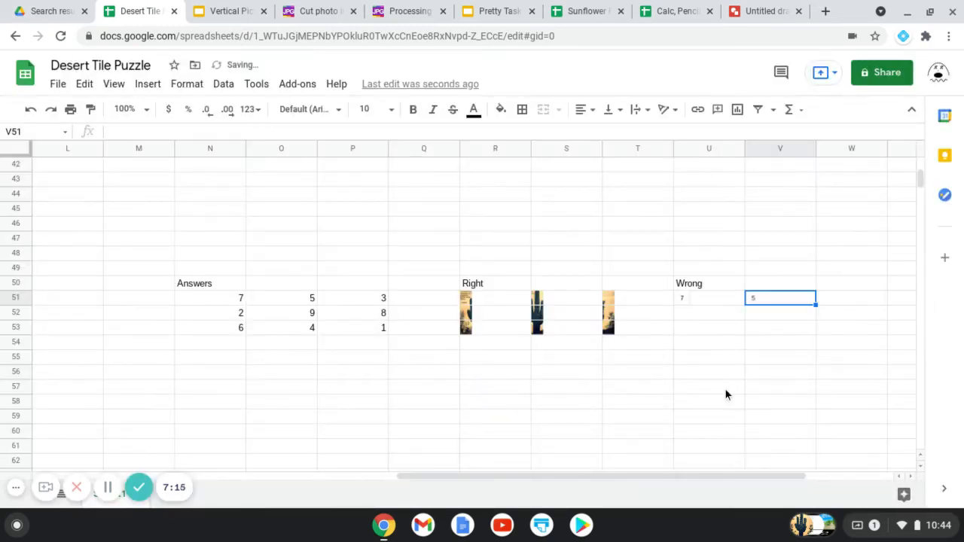
- Insert the screenshot image of the number 3 inside cell W51, completing the first row of the Wrong block
{"action": "left_click", "coordinate": [848, 299]}
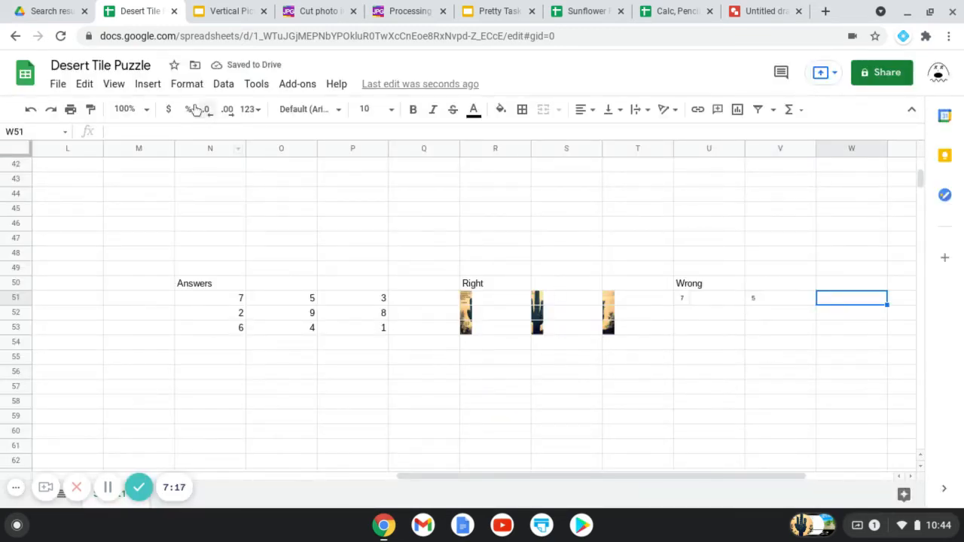
{"action": "left_click", "coordinate": [148, 86]}
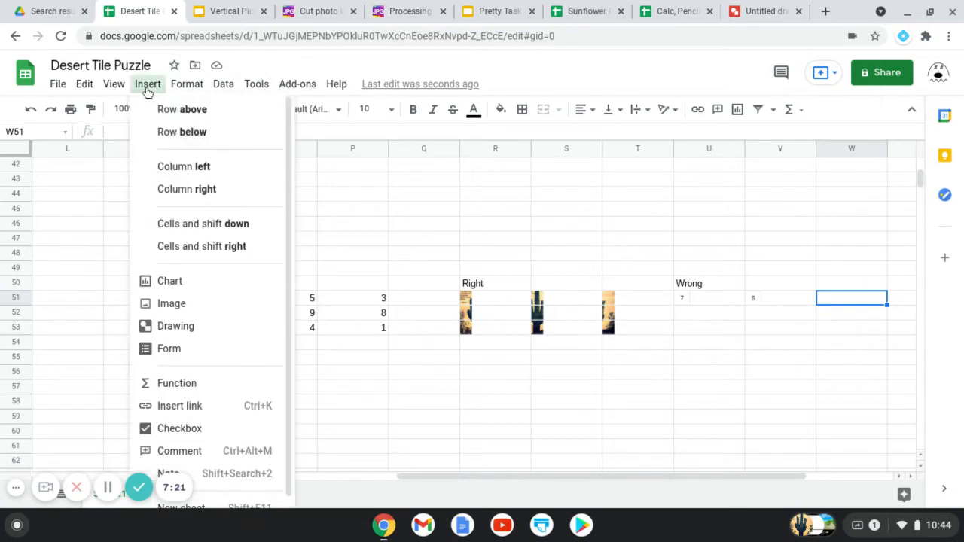
{"action": "mouse_move", "coordinate": [251, 305]}
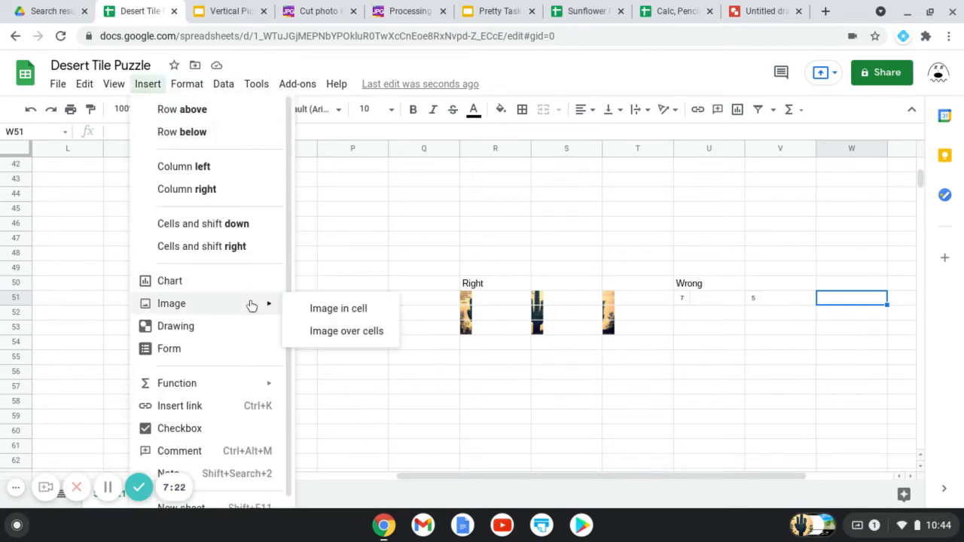
{"action": "left_click", "coordinate": [339, 312]}
{"action": "left_click", "coordinate": [498, 367]}
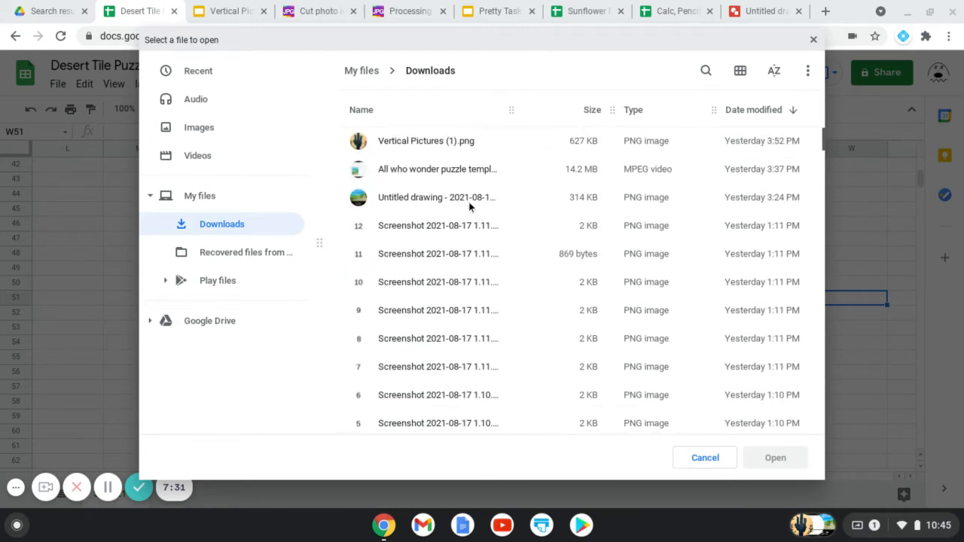
{"action": "scroll", "coordinate": [444, 324], "scroll_direction": "down", "scroll_amount": 3}
{"action": "left_click", "coordinate": [422, 368]}
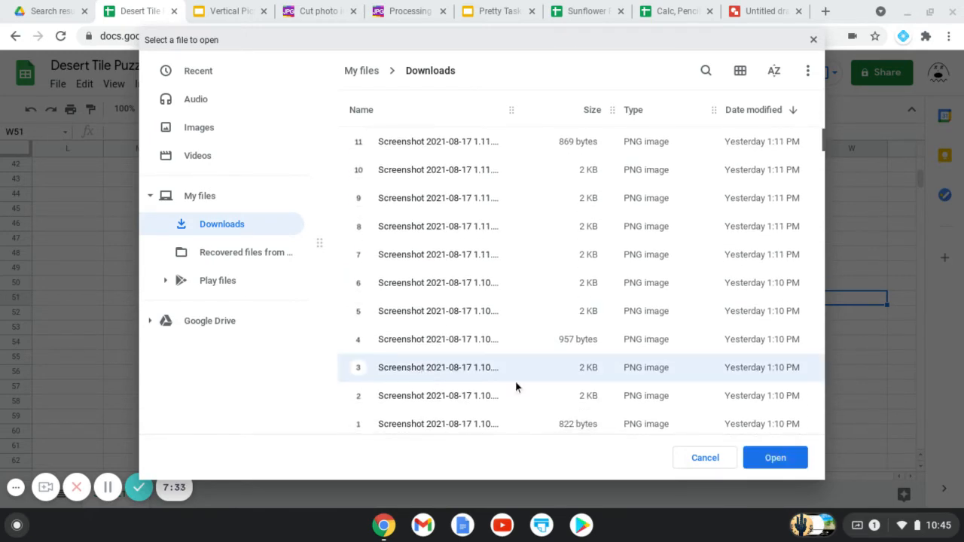
{"action": "left_click", "coordinate": [775, 458]}
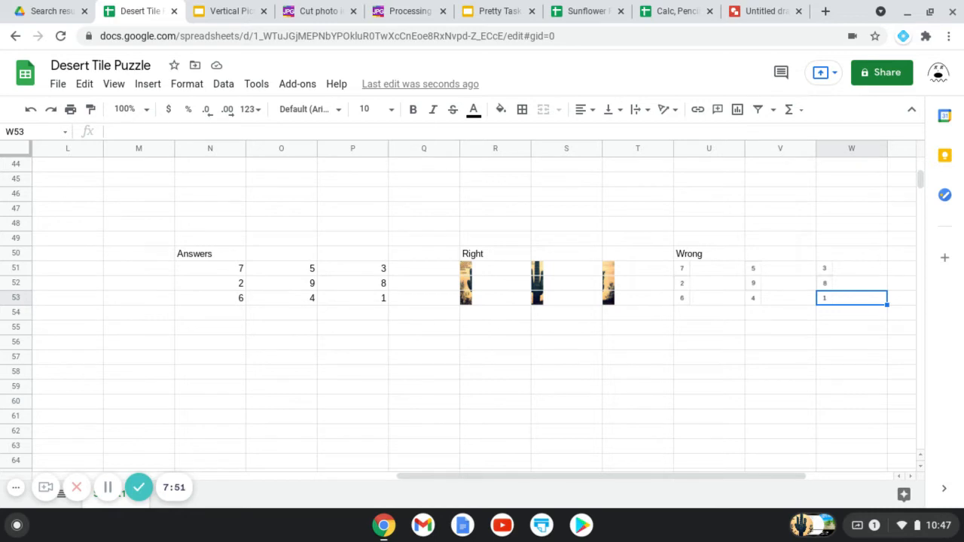
- Compare the matching first-column cells of the Answers, Right and Wrong blocks in rows 51 and 52
{"action": "left_click", "coordinate": [210, 272]}
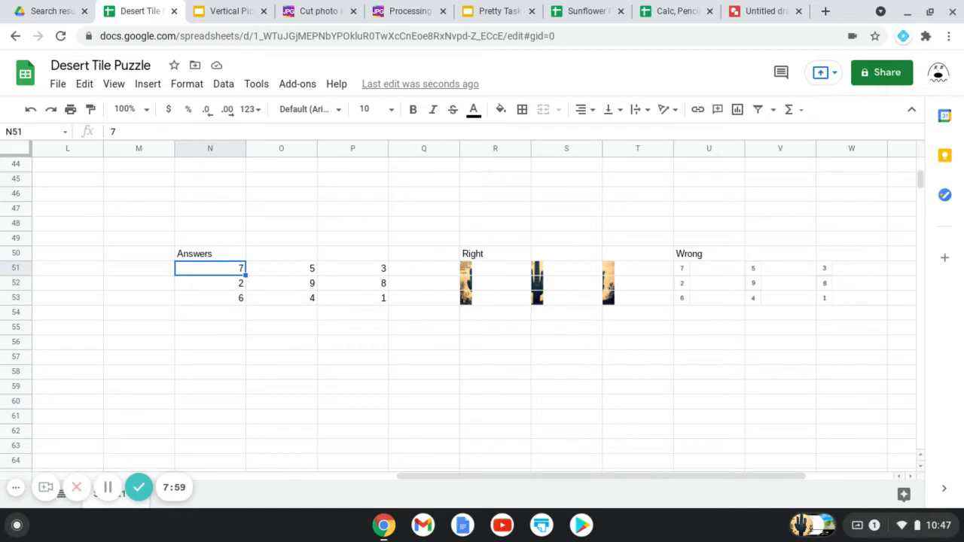
{"action": "left_click", "coordinate": [491, 277]}
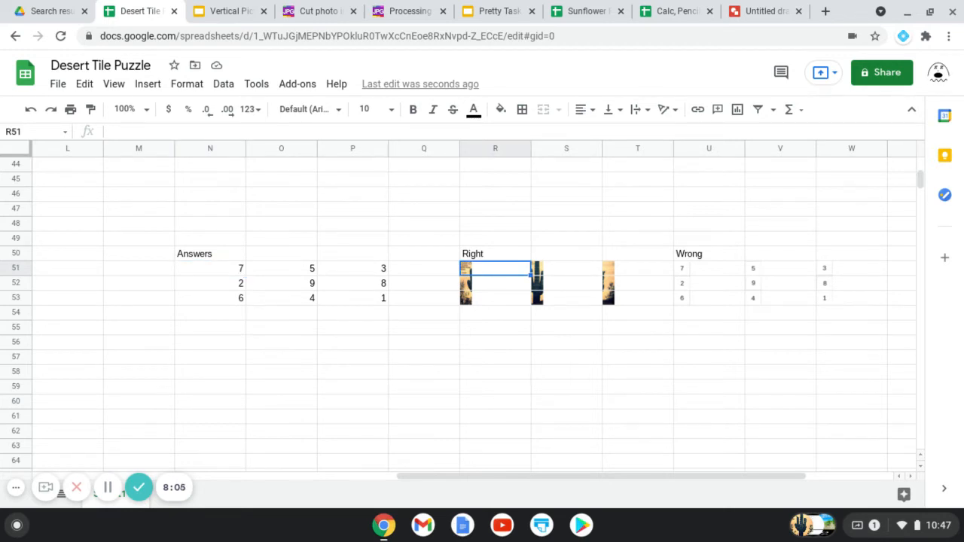
{"action": "left_click", "coordinate": [709, 274]}
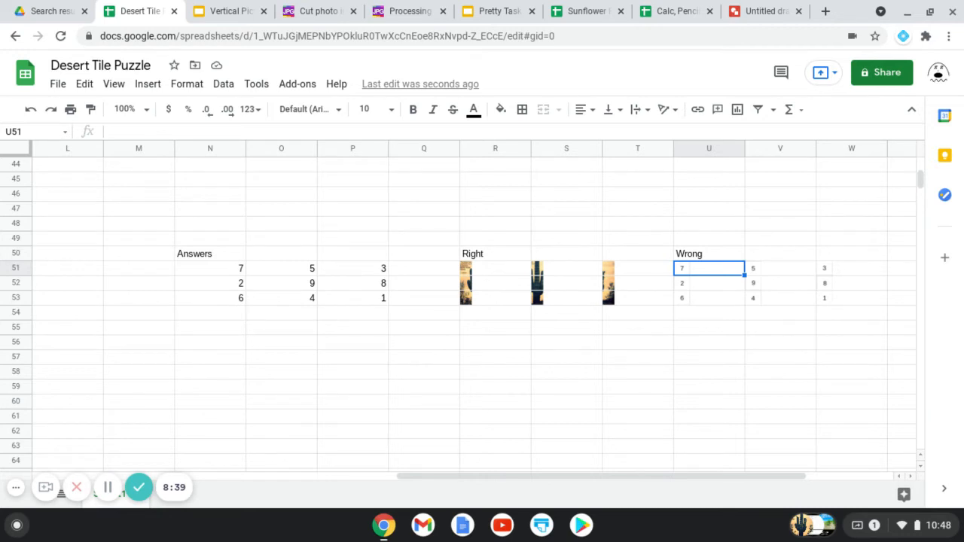
{"action": "left_click", "coordinate": [211, 288]}
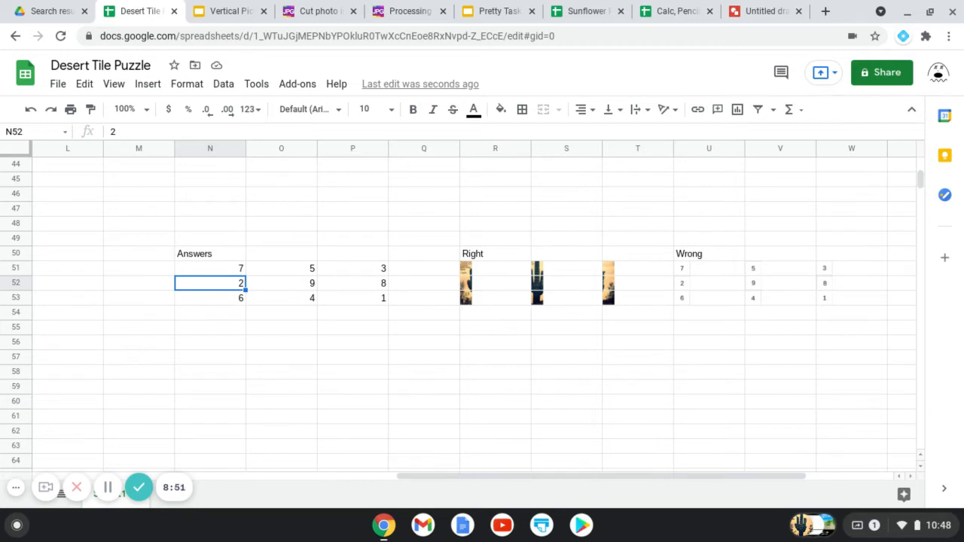
{"action": "left_click", "coordinate": [485, 280]}
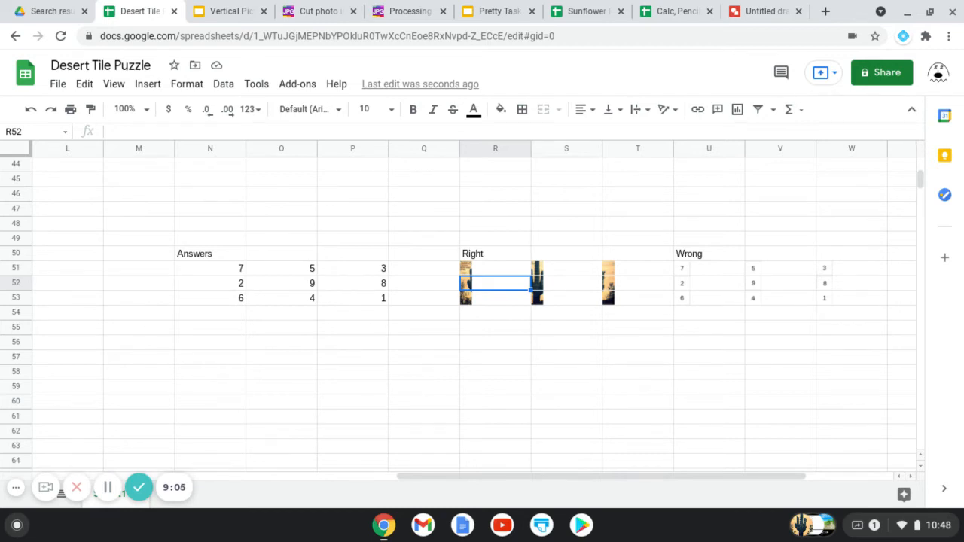
{"action": "left_click", "coordinate": [696, 287]}
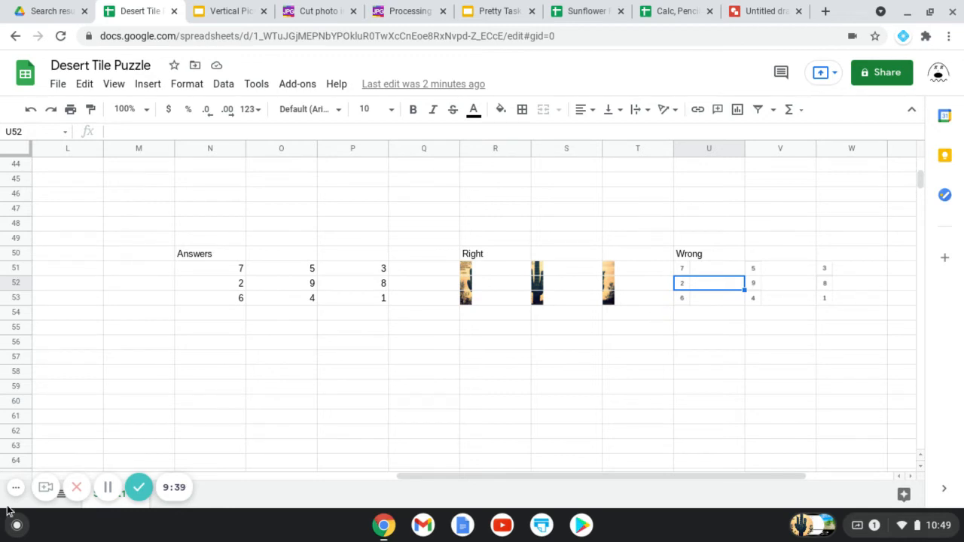
- Enter the placeholder answers 1, 2, 3 and 4 in the merged cells from D3 to D10 under the first Answers heading
{"action": "scroll", "coordinate": [250, 388], "scroll_direction": "up", "scroll_amount": 3}
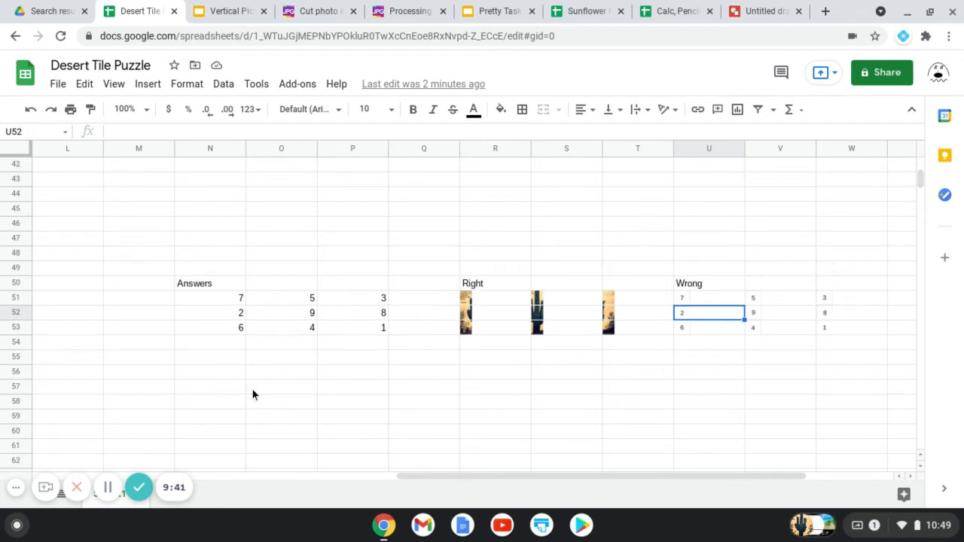
{"action": "scroll", "coordinate": [251, 390], "scroll_direction": "down", "scroll_amount": 7}
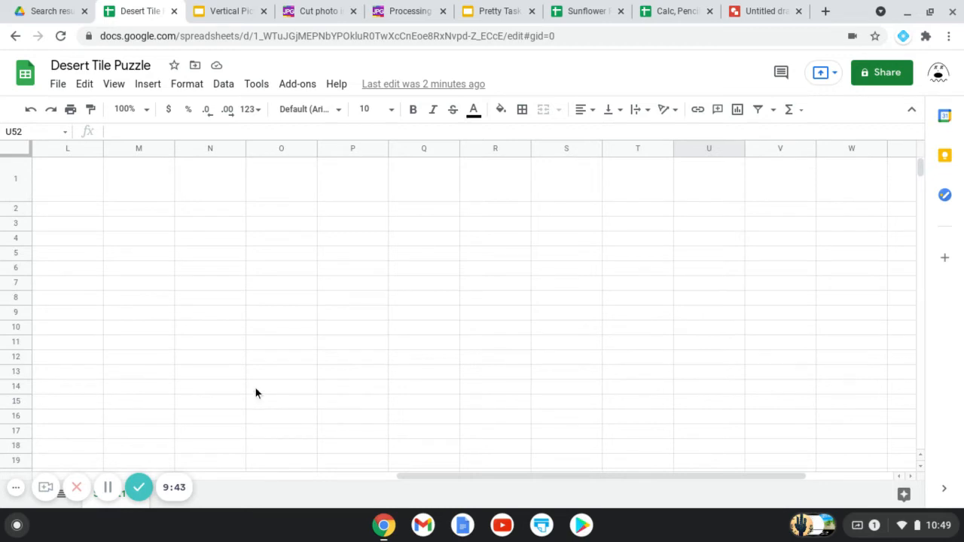
{"action": "scroll", "coordinate": [272, 431], "scroll_direction": "up", "scroll_amount": 7}
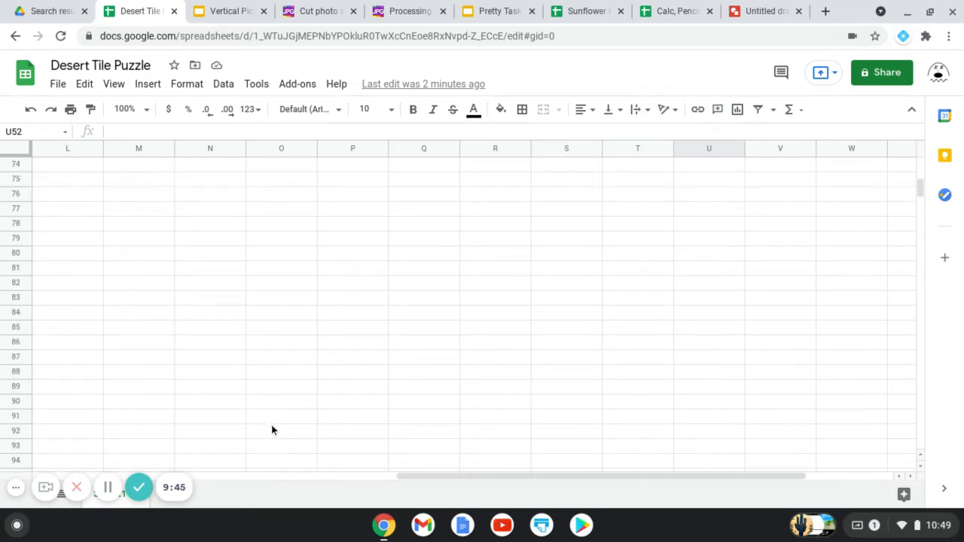
{"action": "scroll", "coordinate": [272, 430], "scroll_direction": "up", "scroll_amount": 5}
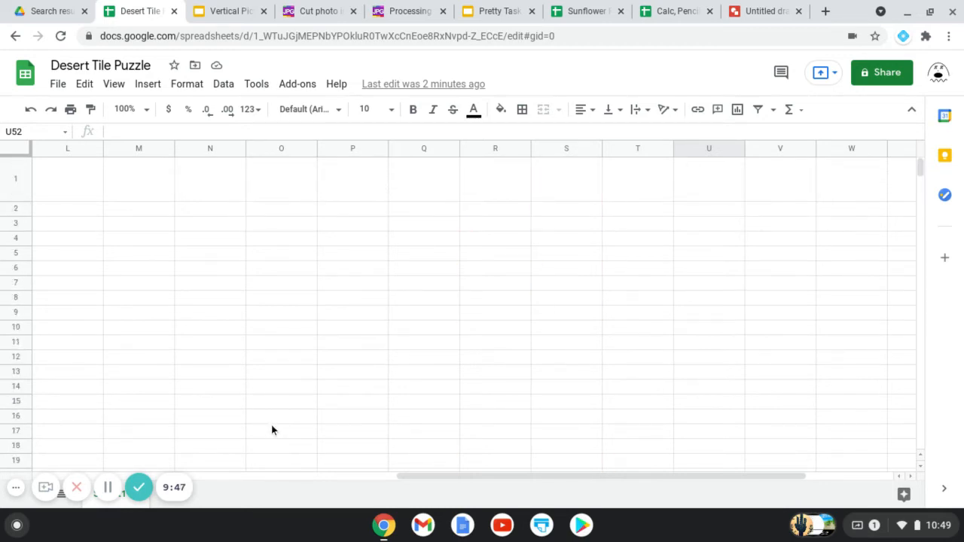
{"action": "left_click_drag", "start_coordinate": [417, 477], "coordinate": [76, 486]}
{"action": "left_click", "coordinate": [284, 229]}
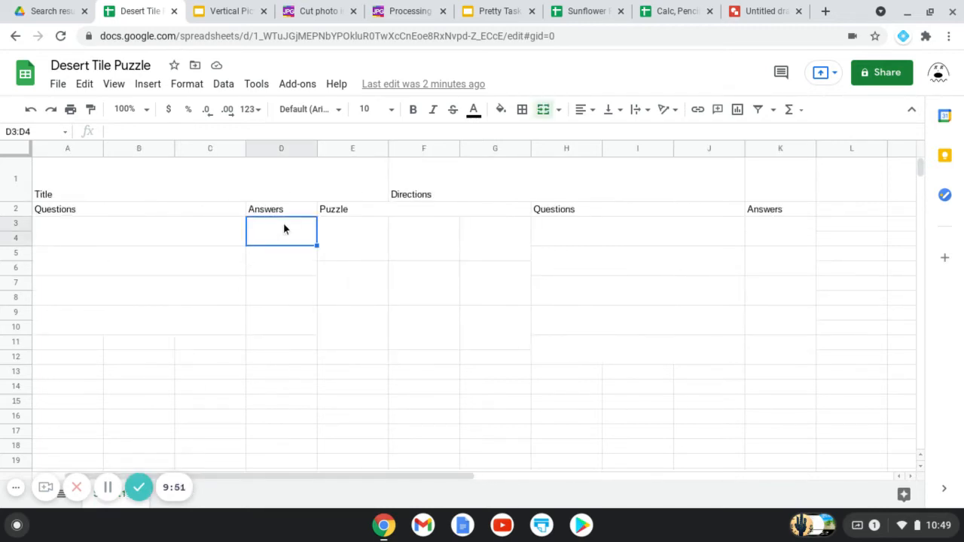
{"action": "type", "text": "1"}
{"action": "key", "text": "Return"}
{"action": "type", "text": "2"}
{"action": "key", "text": "Return"}
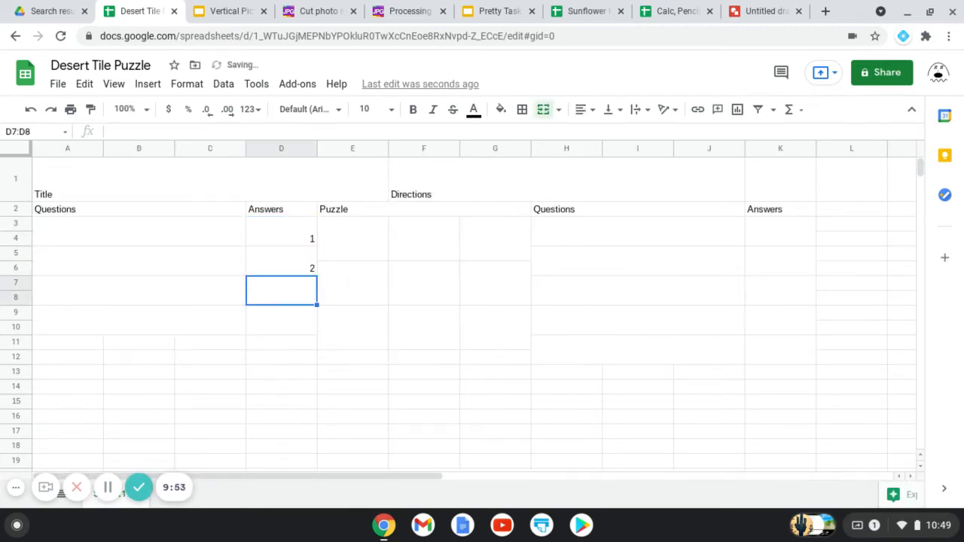
{"action": "type", "text": "3"}
{"action": "key", "text": "Return"}
{"action": "type", "text": "4"}
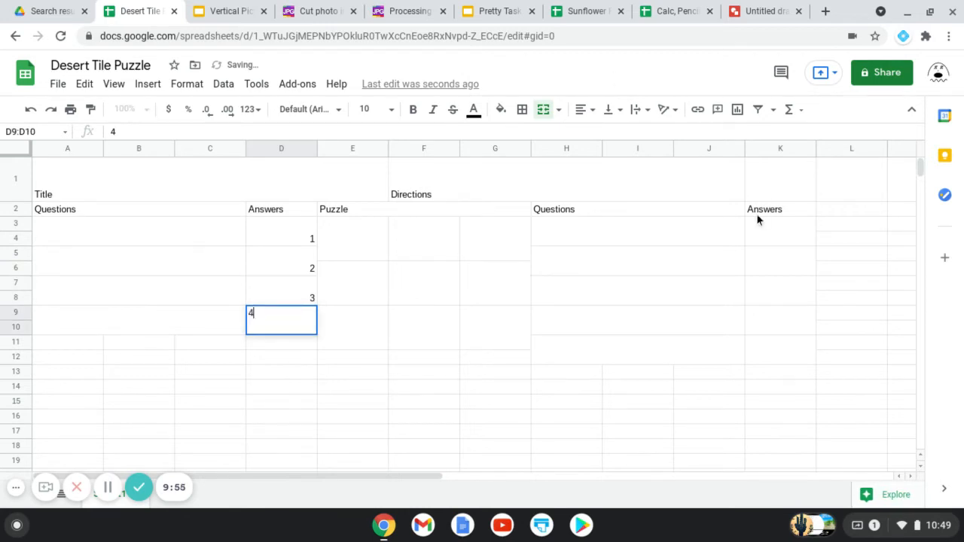
- Enter the placeholder answers 5, 6, 7, 8 and 9 in the merged cells from K3 to K12 under the second Answers heading
{"action": "left_click", "coordinate": [767, 234]}
{"action": "type", "text": "5"}
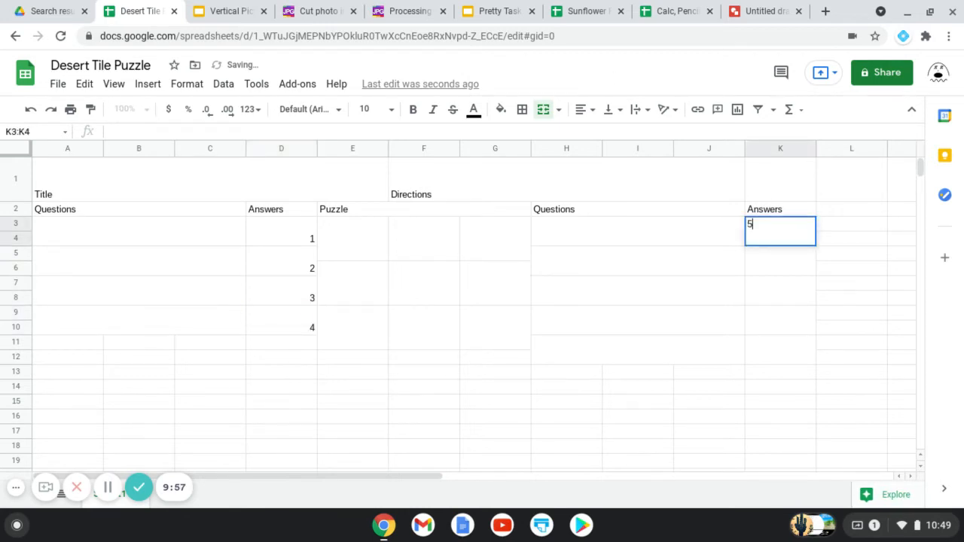
{"action": "key", "text": "Return"}
{"action": "type", "text": "6"}
{"action": "key", "text": "Return"}
{"action": "type", "text": "7"}
{"action": "key", "text": "Return"}
{"action": "type", "text": "8"}
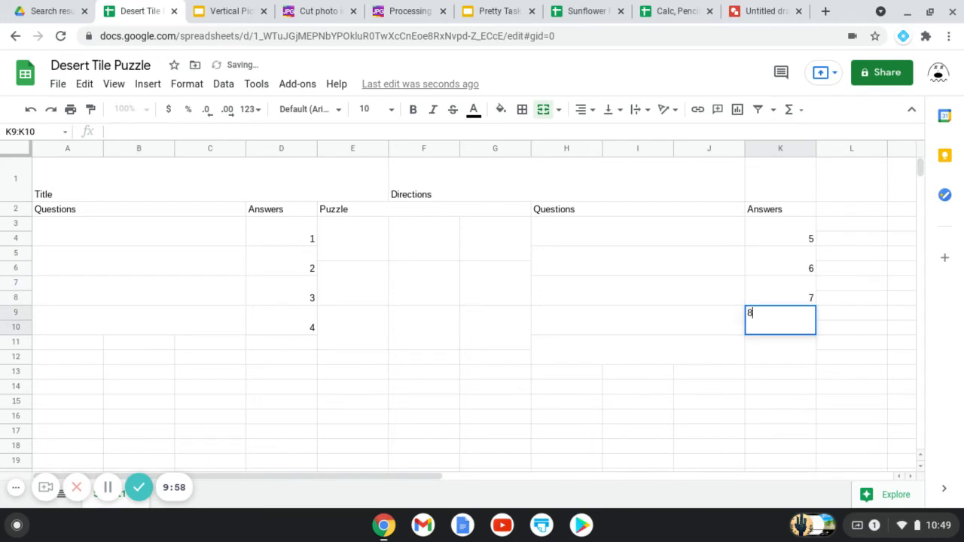
{"action": "key", "text": "Return"}
{"action": "type", "text": "9"}
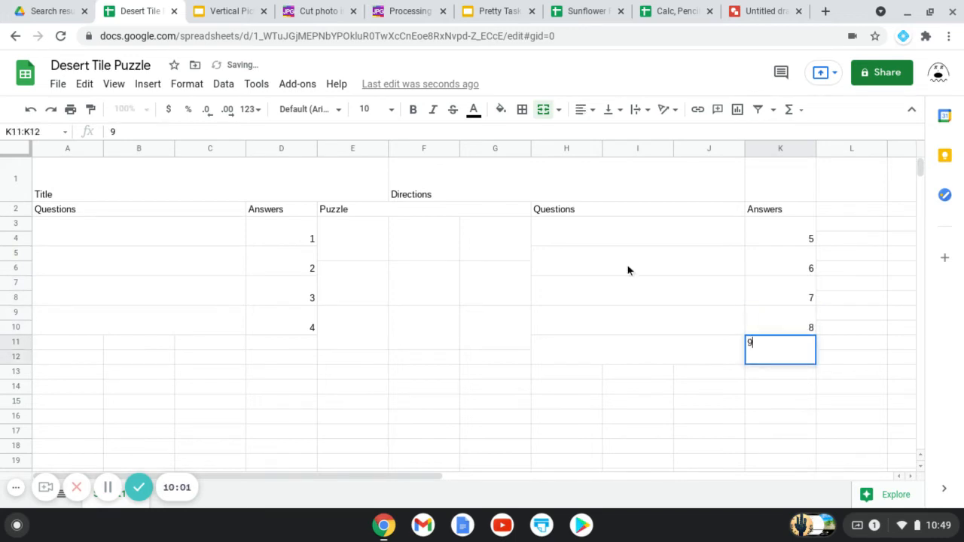
- Start an IF formula in puzzle cell E3 with the condition and(K7=indirect("sheet1!N51"))
{"action": "left_click", "coordinate": [352, 241]}
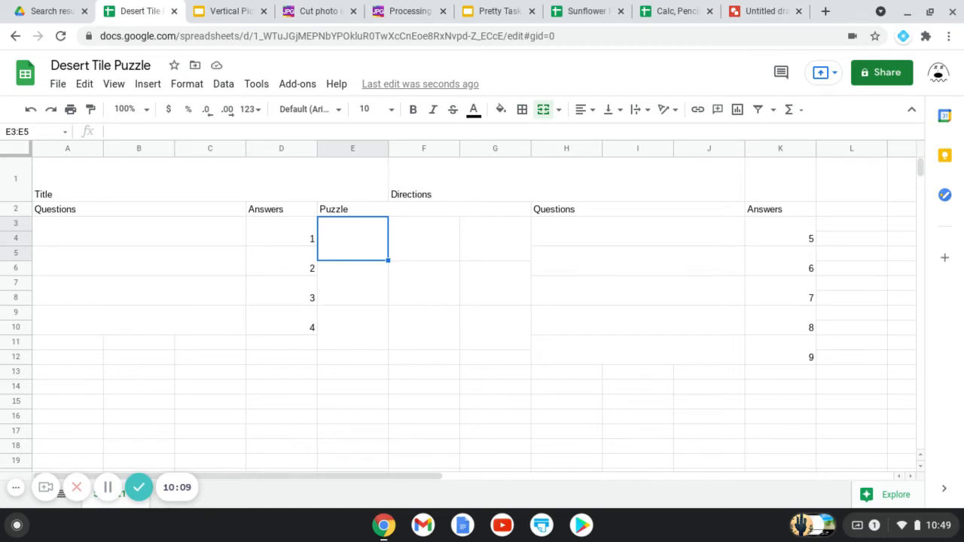
{"action": "type", "text": "=if"}
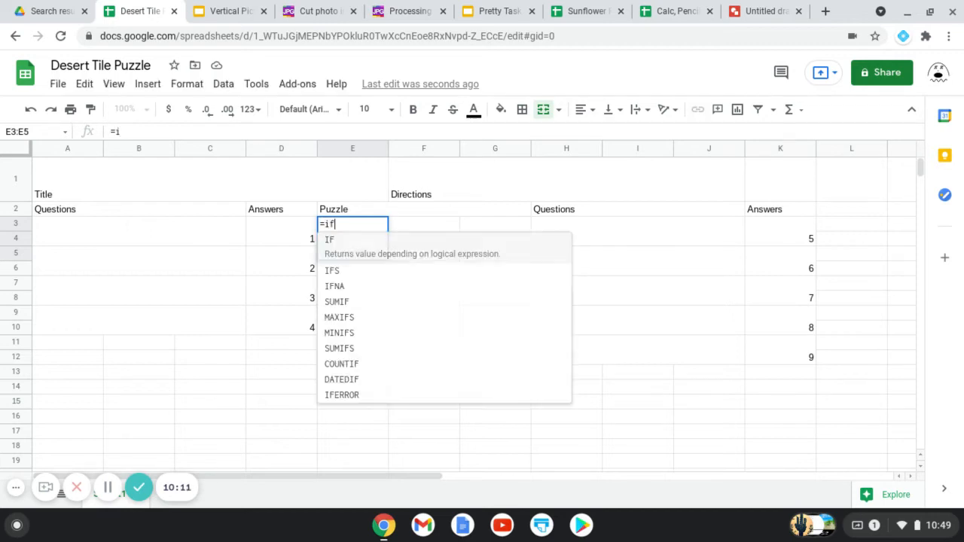
{"action": "type", "text": "(and"}
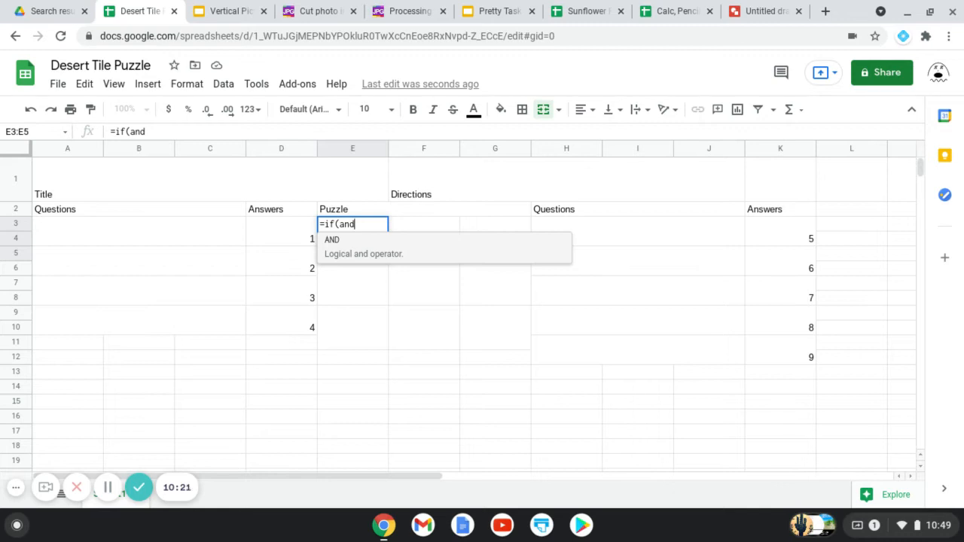
{"action": "type", "text": "(K"}
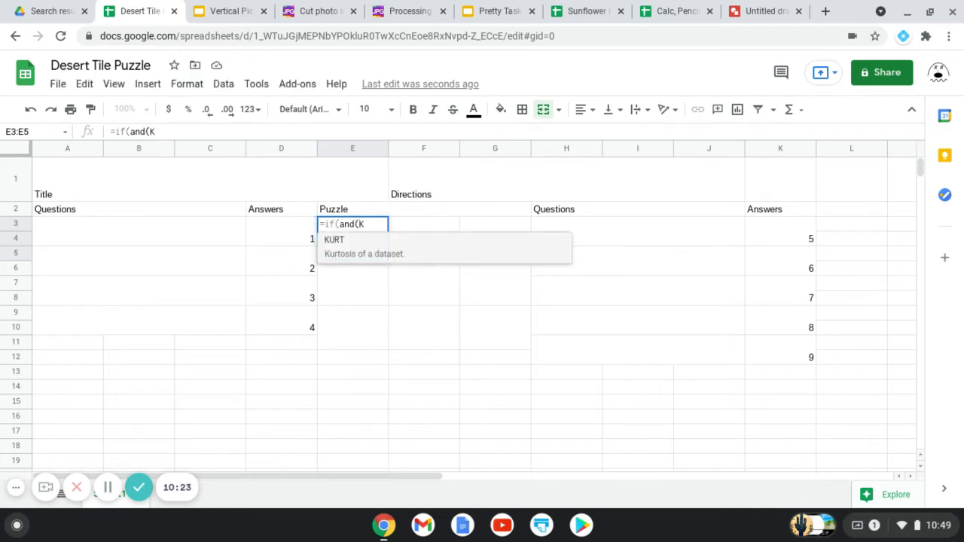
{"action": "type", "text": "7="}
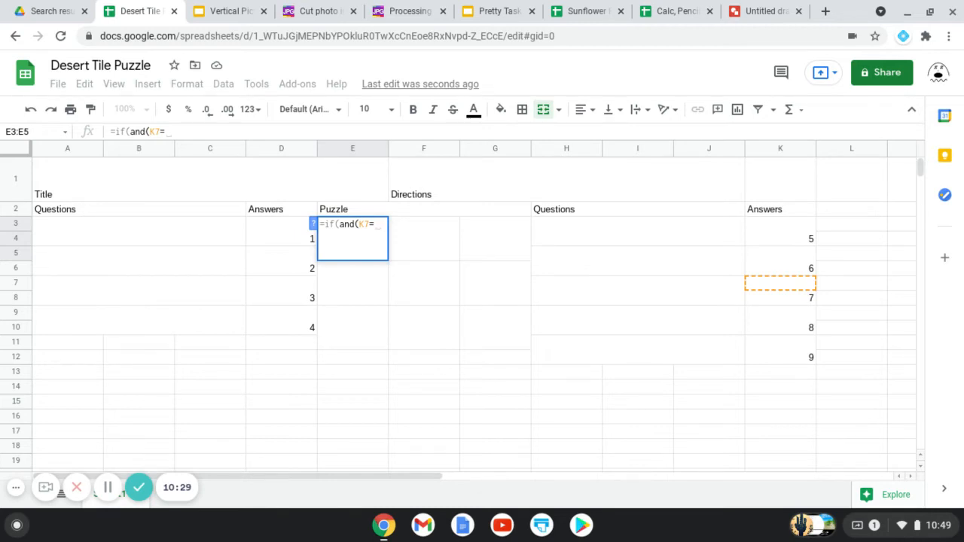
{"action": "type", "text": "indirect"}
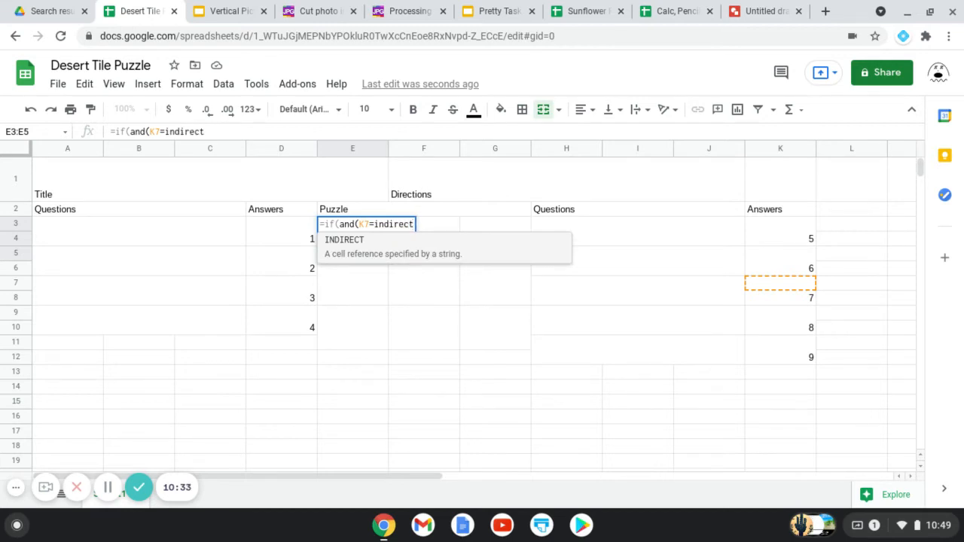
{"action": "type", "text": "("}
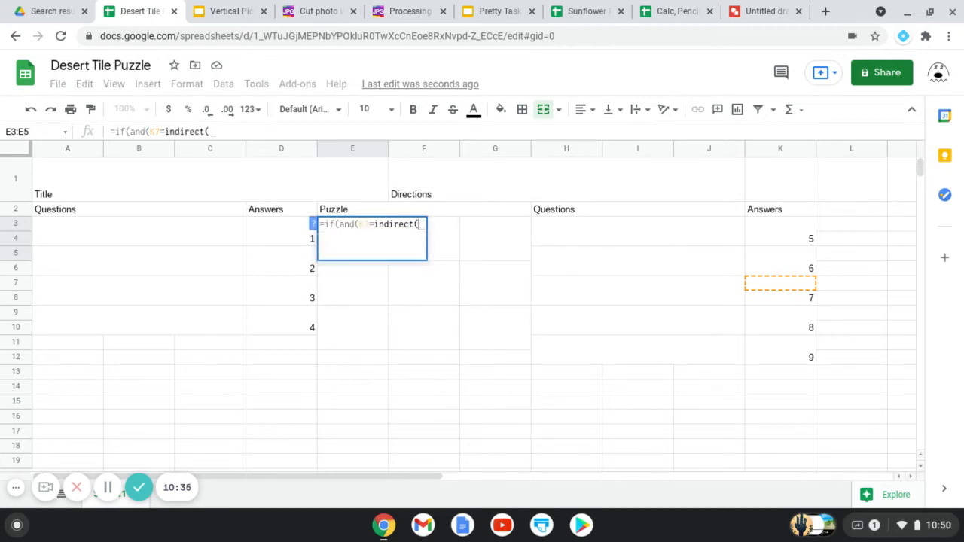
{"action": "type", "text": "\"sheet1!"}
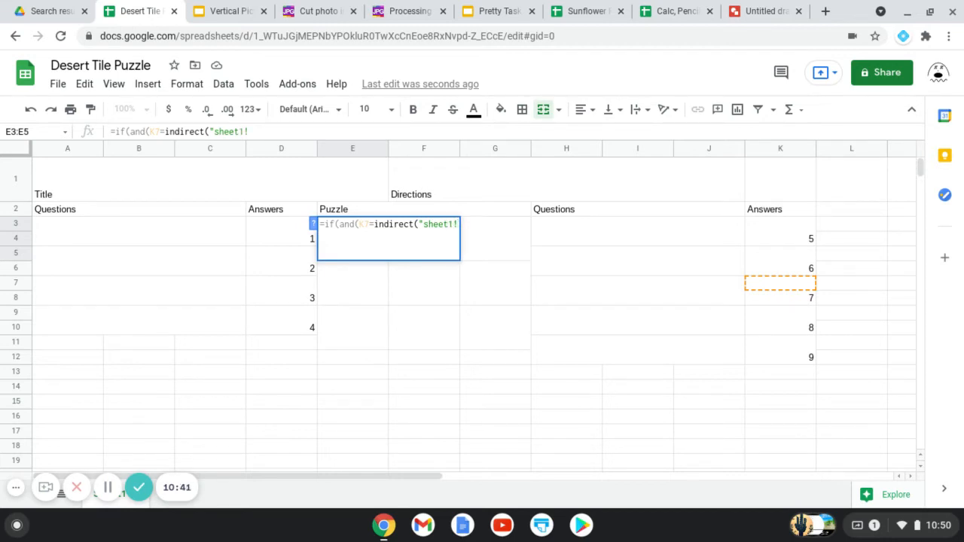
{"action": "type", "text": "N51"}
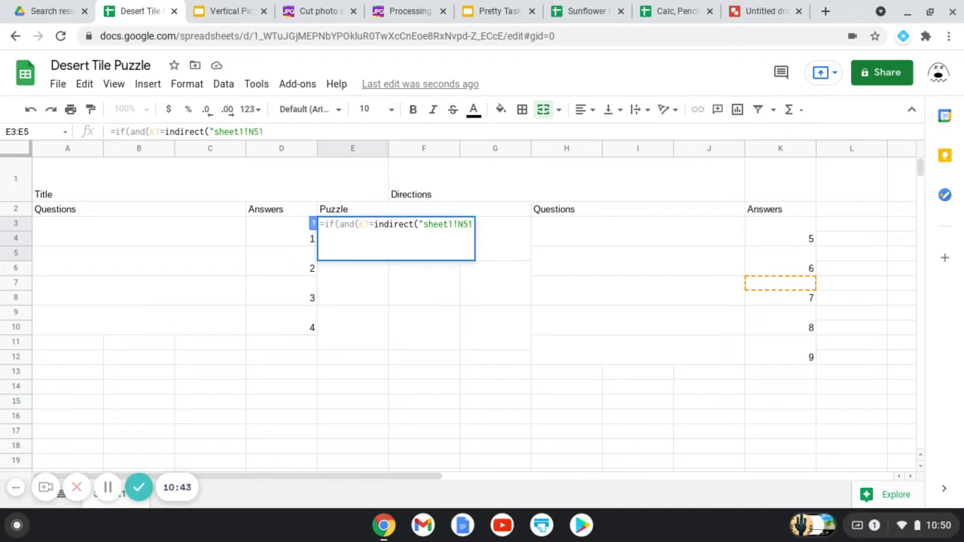
{"action": "type", "text": "\""}
{"action": "type", "text": "),"}
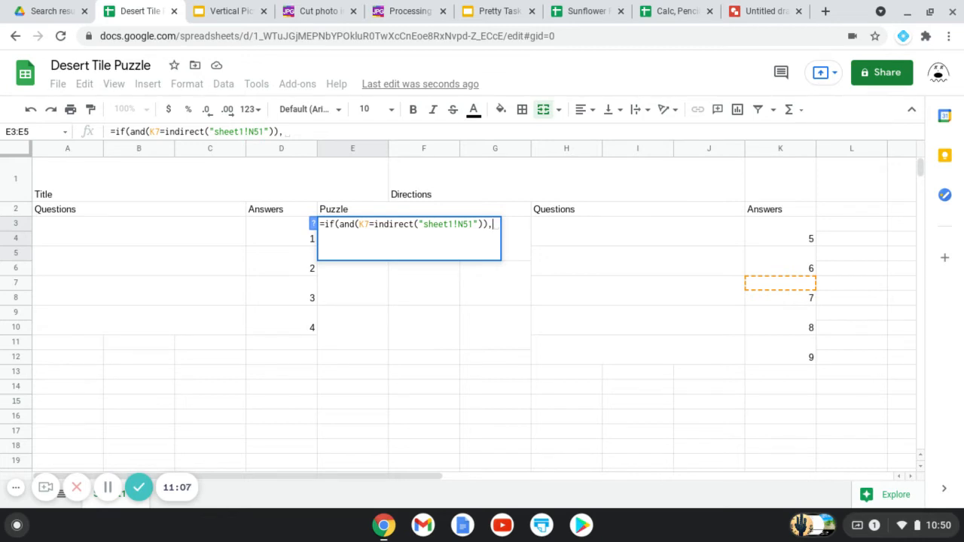
- Complete the E3 formula with sheet1!R51 as the true result and sheet1!U51 as the false result
{"action": "type", "text": "sheet1!"}
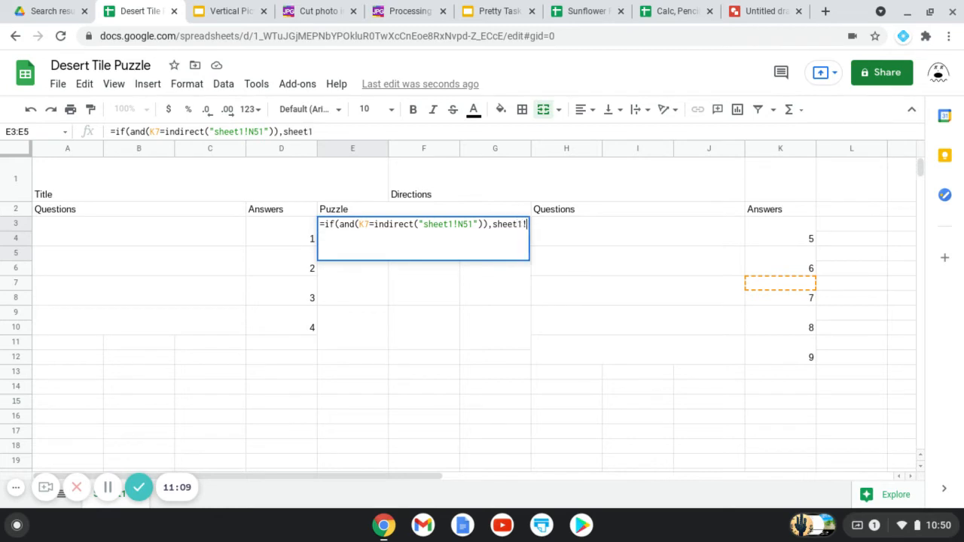
{"action": "type", "text": "R51"}
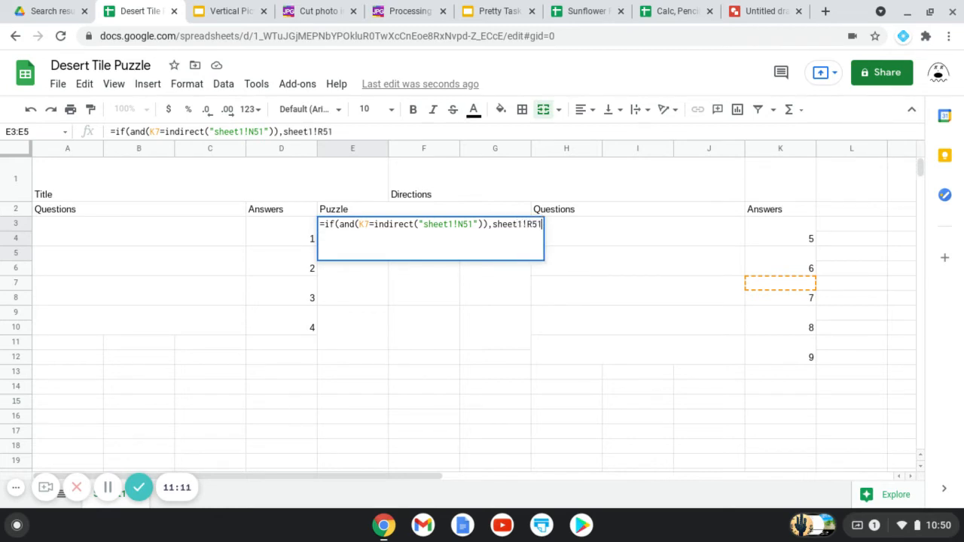
{"action": "type", "text": ","}
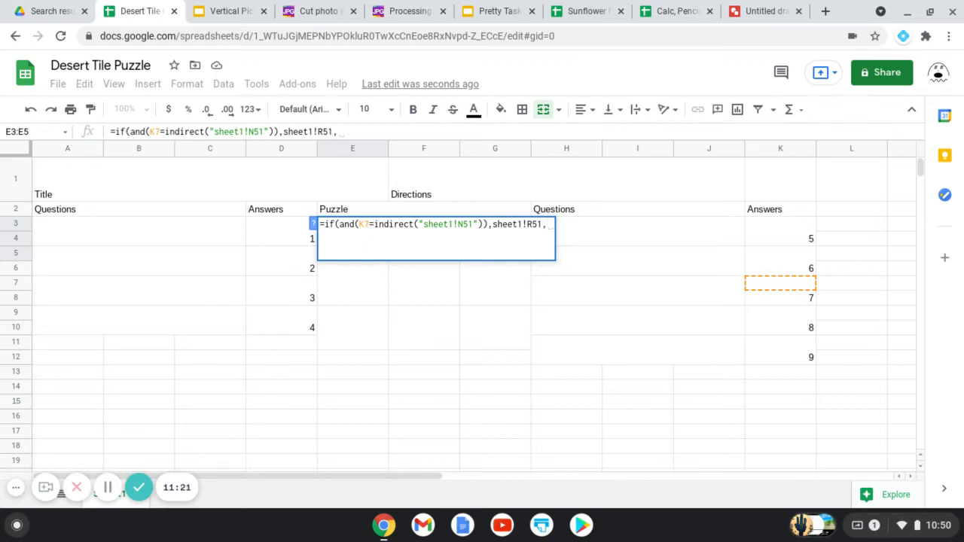
{"action": "type", "text": "sheet1!"}
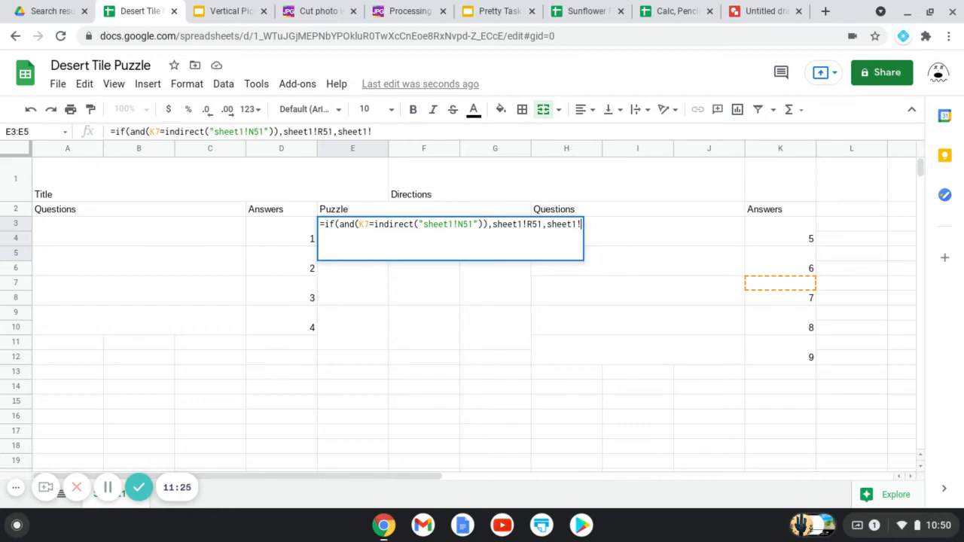
{"action": "type", "text": "U51"}
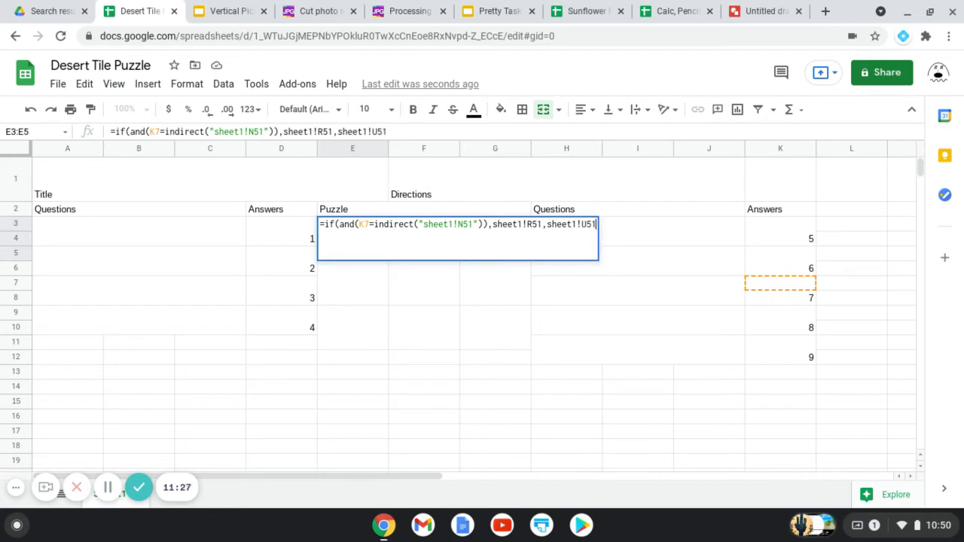
{"action": "type", "text": ")"}
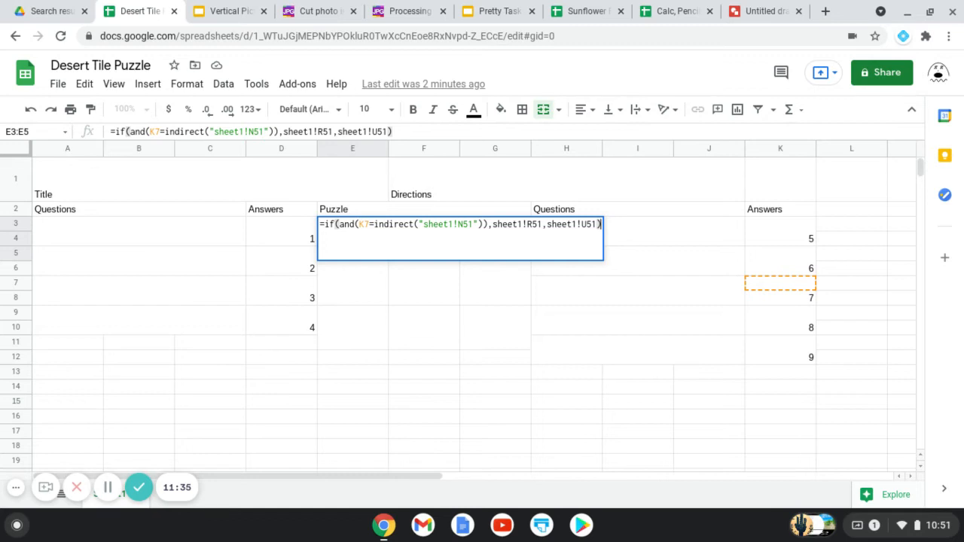
{"action": "left_click", "coordinate": [797, 330]}
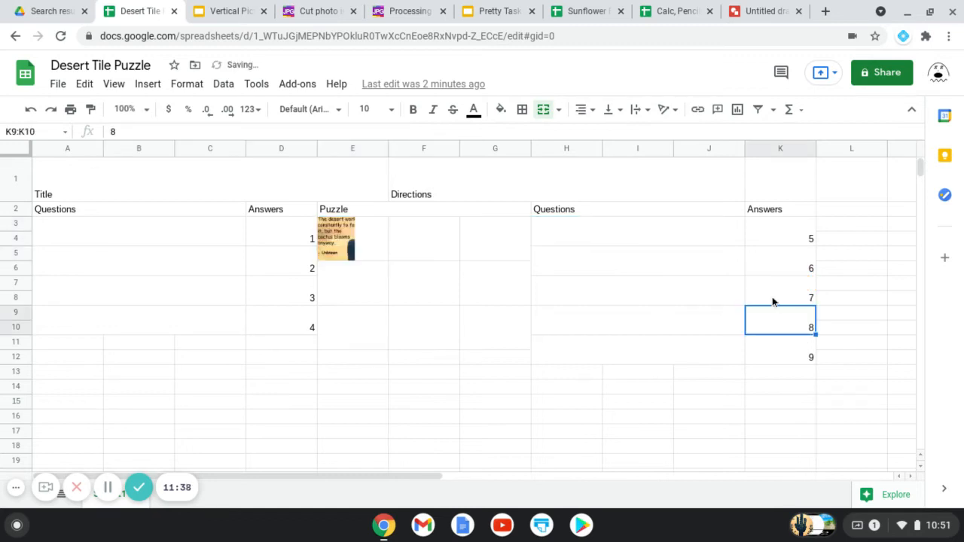
- Test the first puzzle tile by clearing the answer in K7 and re-entering 7
{"action": "left_click", "coordinate": [772, 300]}
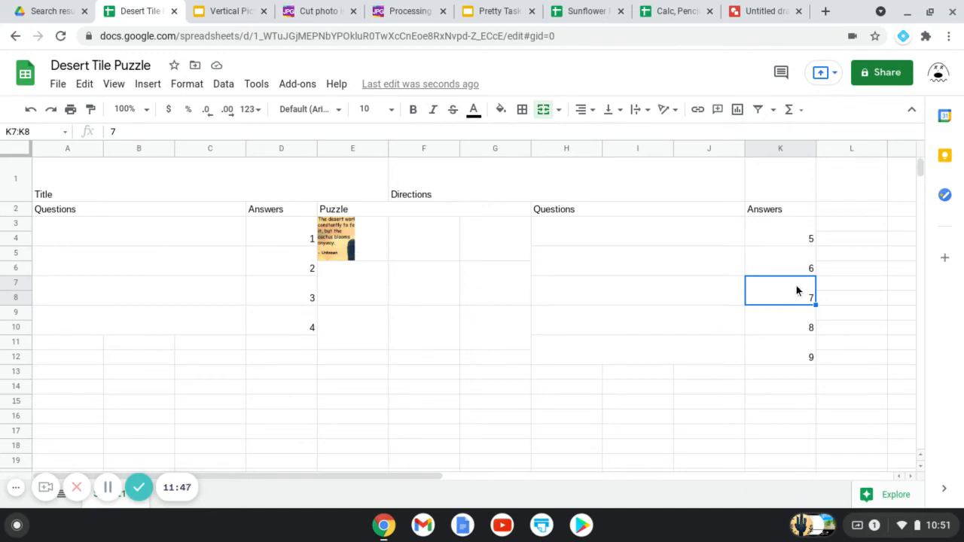
{"action": "key", "text": "Delete"}
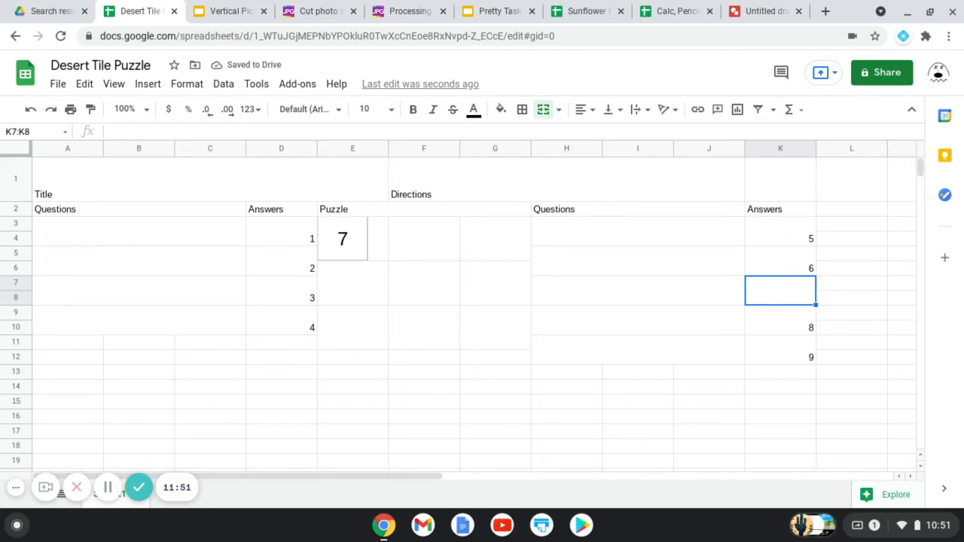
{"action": "type", "text": "7"}
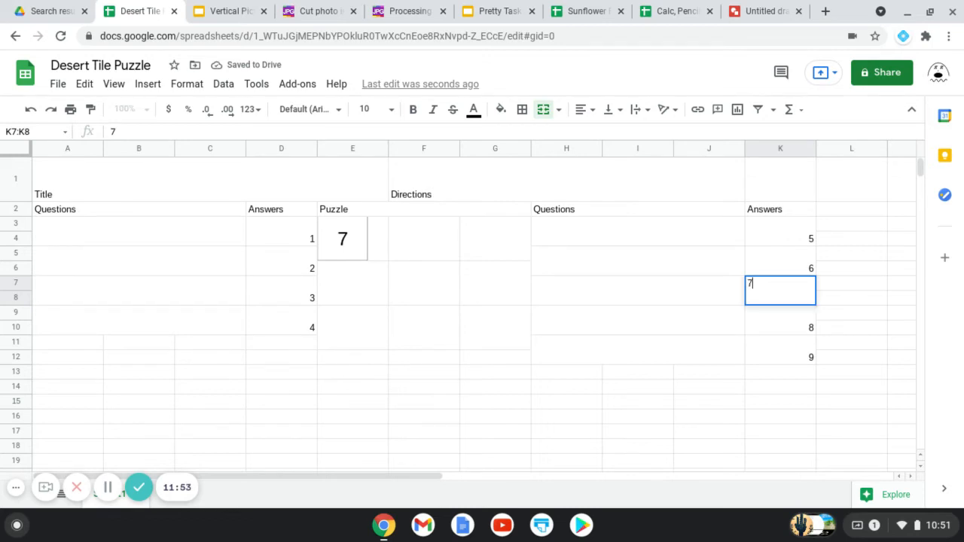
{"action": "left_click", "coordinate": [406, 237]}
- Copy the whole formula text of puzzle cell E3 into the neighbouring puzzle cell F3
{"action": "left_click", "coordinate": [368, 246]}
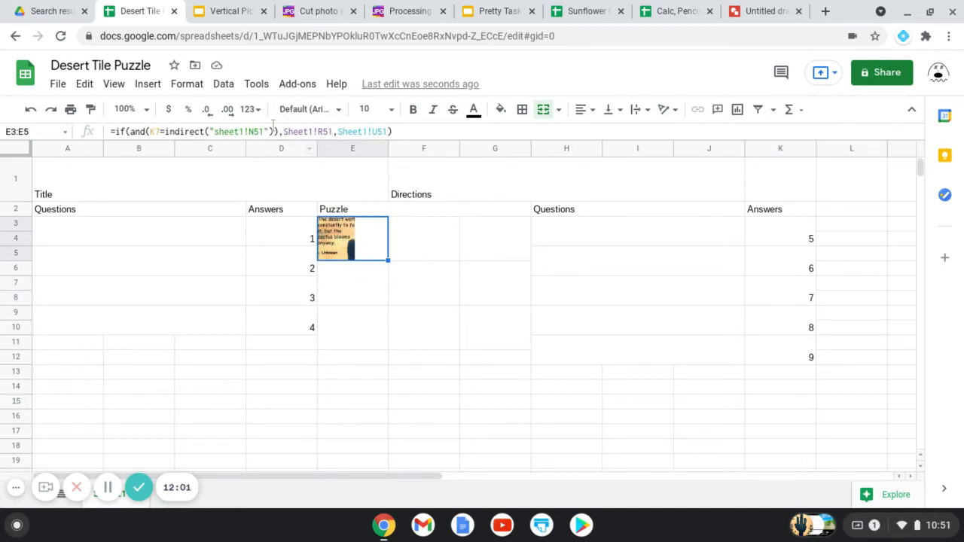
{"action": "triple_click", "coordinate": [250, 133]}
{"action": "key", "text": "ctrl+c"}
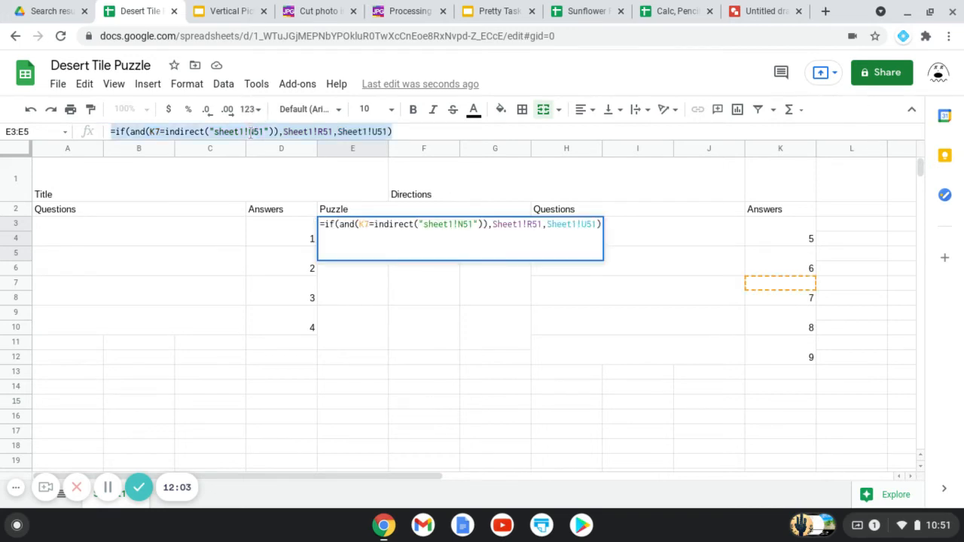
{"action": "left_click", "coordinate": [430, 256]}
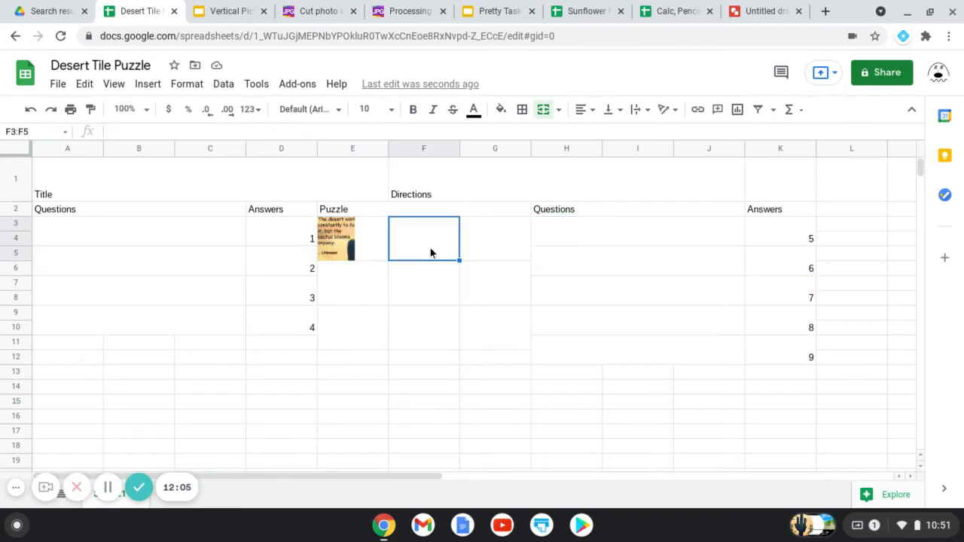
{"action": "left_click", "coordinate": [294, 132]}
{"action": "key", "text": "ctrl+v"}
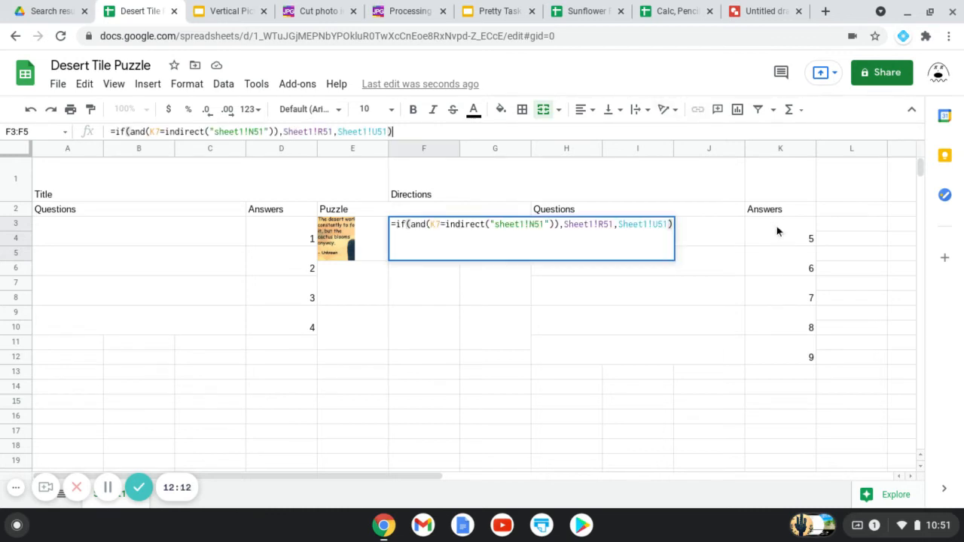
- Change the condition of the F3 formula to compare K3 with indirect("sheet1!O51")
{"action": "left_click", "coordinate": [160, 132]}
{"action": "key", "text": "BackSpace"}
{"action": "type", "text": "3"}
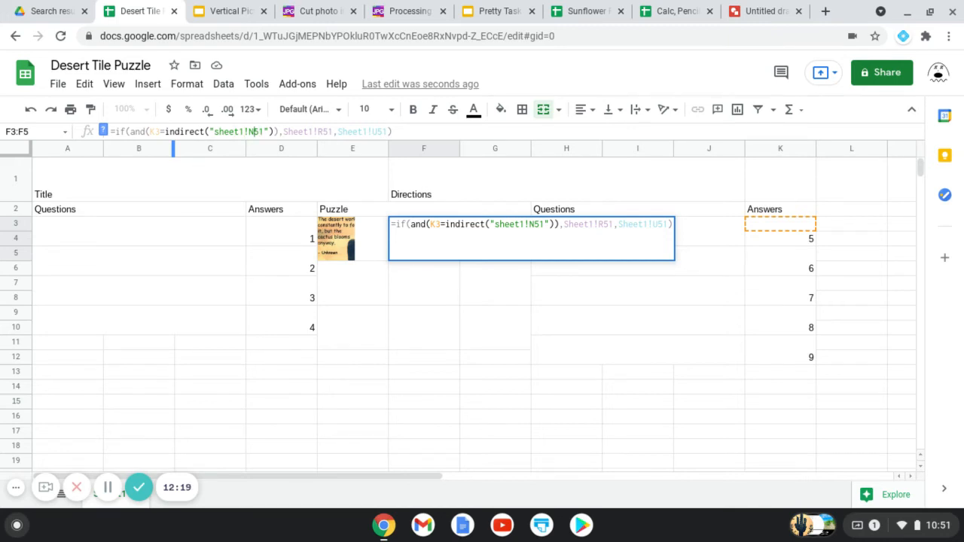
{"action": "key", "text": "BackSpace"}
{"action": "type", "text": "O"}
- Set the F3 formula's true result to Sheet1!S51 and its false result to Sheet1!V51
{"action": "left_click", "coordinate": [278, 131]}
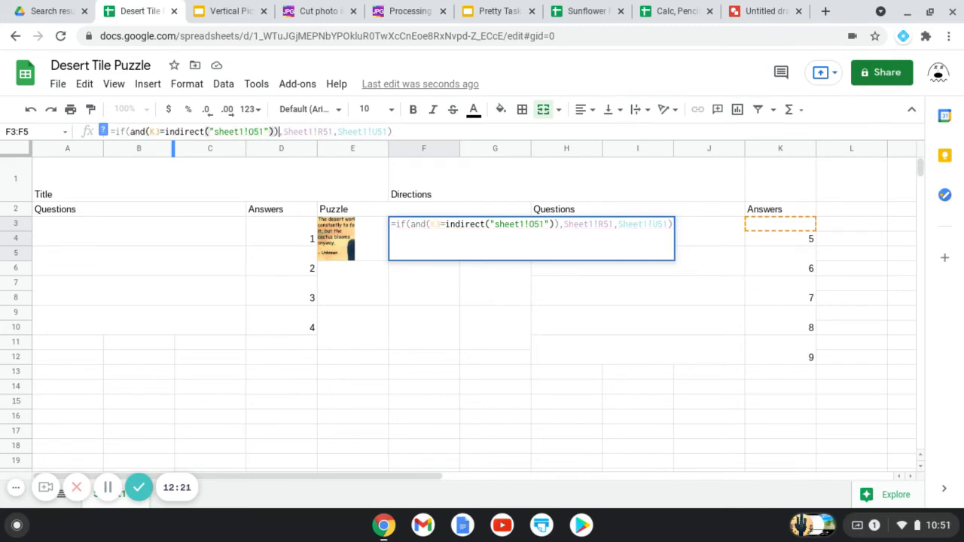
{"action": "left_click", "coordinate": [294, 131]}
{"action": "key", "text": "Right"}
{"action": "key", "text": "Right"}
{"action": "key", "text": "Right"}
{"action": "key", "text": "BackSpace"}
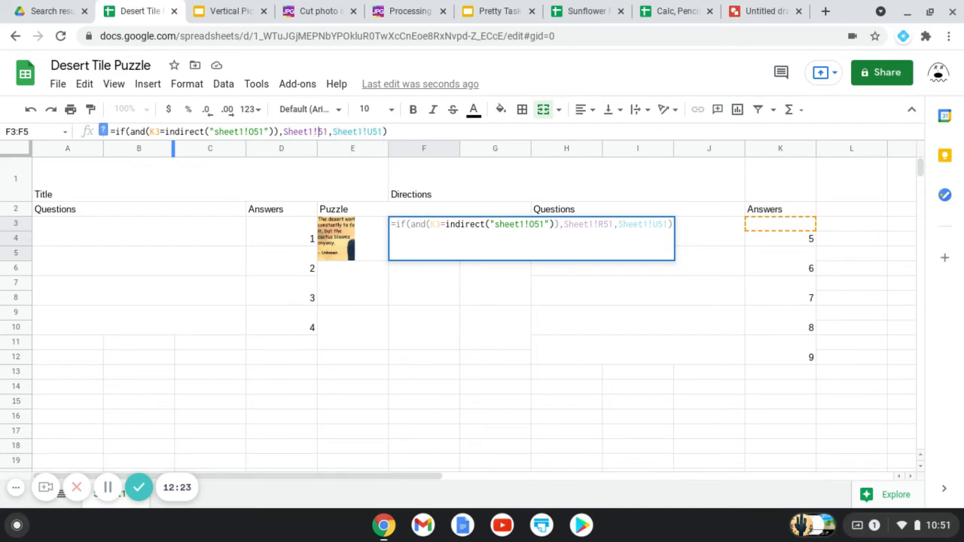
{"action": "type", "text": "S"}
{"action": "key", "text": "Right"}
{"action": "key", "text": "Right"}
{"action": "key", "text": "Right"}
{"action": "key", "text": "Right"}
{"action": "key", "text": "Right"}
{"action": "key", "text": "Right"}
{"action": "key", "text": "Right"}
{"action": "key", "text": "Right"}
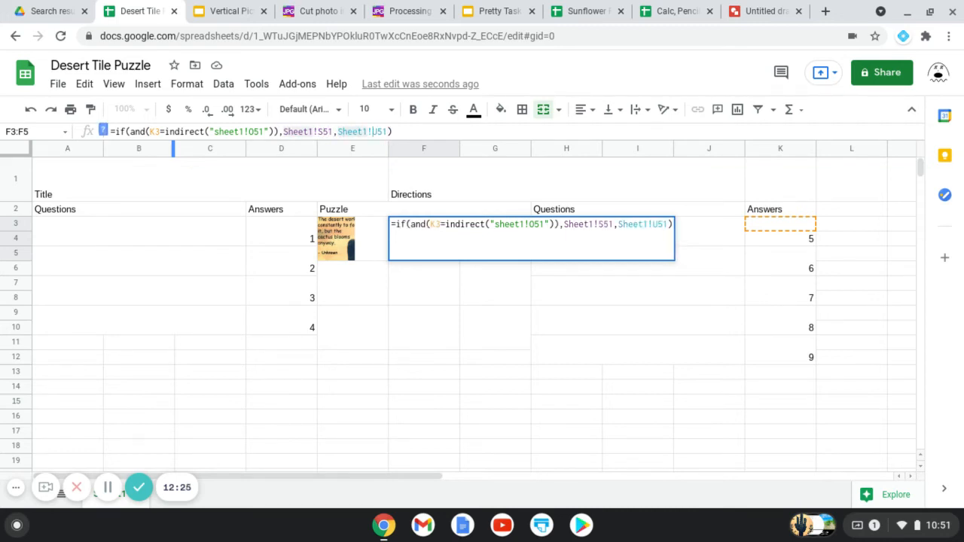
{"action": "key", "text": "BackSpace"}
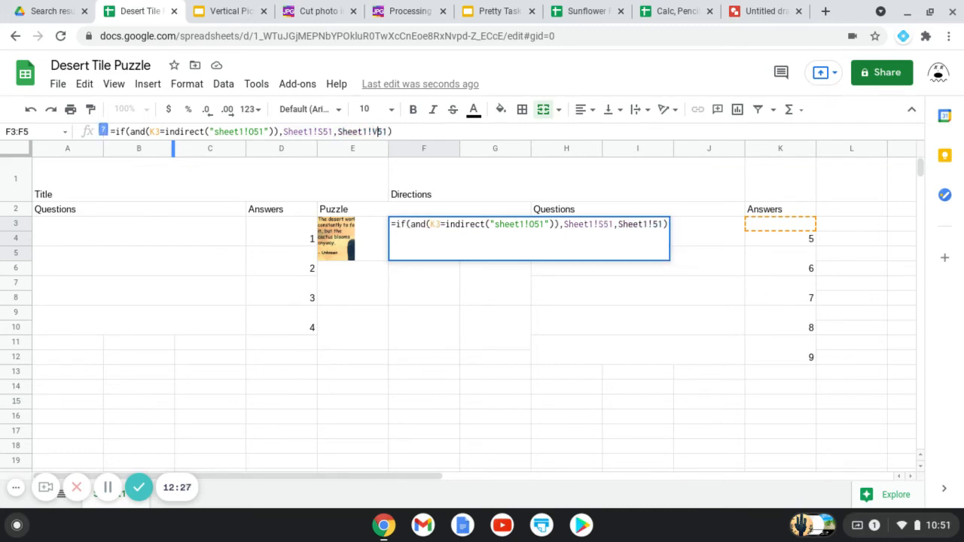
{"action": "type", "text": "V"}
{"action": "left_click", "coordinate": [507, 254]}
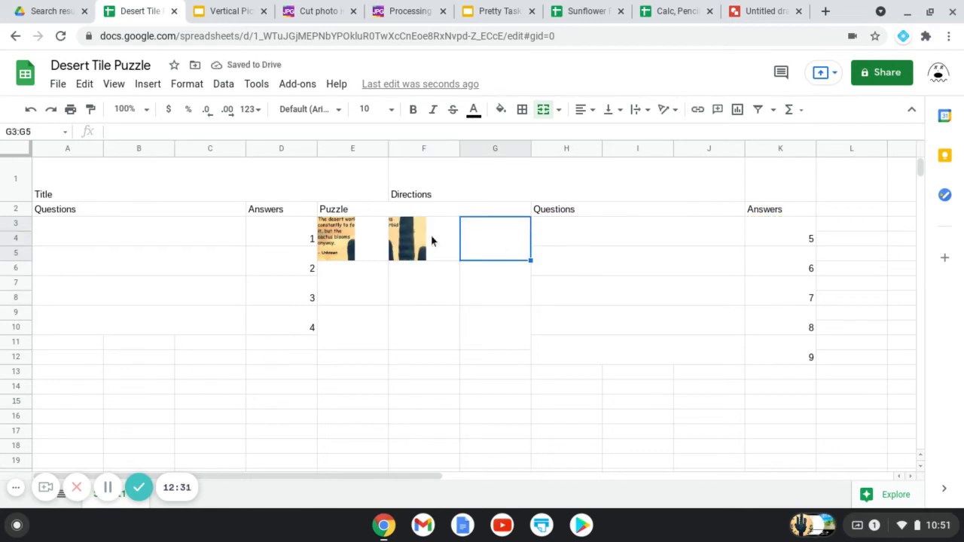
- Paste the copied formula into puzzle cell G3 and change its condition to compare D7 with indirect("sheet1!P51")
{"action": "left_click", "coordinate": [268, 131]}
{"action": "key", "text": "ctrl+v"}
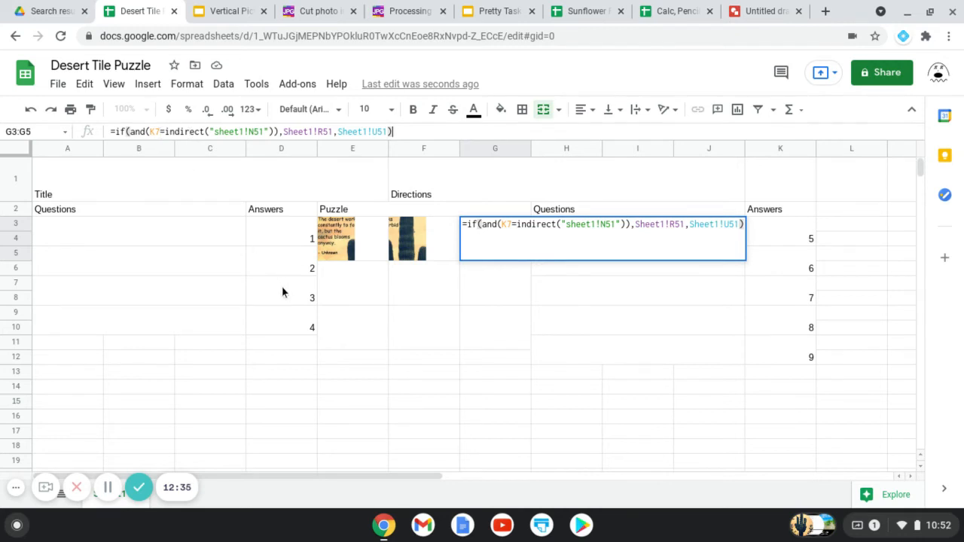
{"action": "left_click", "coordinate": [154, 132]}
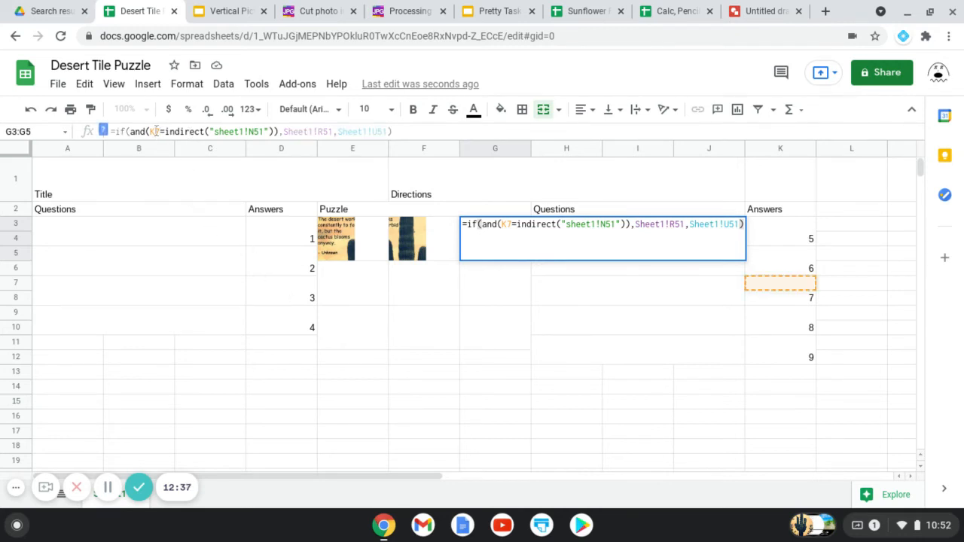
{"action": "type", "text": "D"}
{"action": "key", "text": "Right"}
{"action": "key", "text": "Right"}
{"action": "key", "text": "Right"}
{"action": "key", "text": "Right"}
{"action": "key", "text": "Right"}
{"action": "key", "text": "Right"}
{"action": "key", "text": "Right"}
{"action": "key", "text": "Right"}
{"action": "key", "text": "Right"}
{"action": "key", "text": "Right"}
{"action": "key", "text": "Right"}
{"action": "key", "text": "Right"}
{"action": "key", "text": "Right"}
{"action": "key", "text": "Right"}
{"action": "key", "text": "Right"}
{"action": "key", "text": "Right"}
{"action": "key", "text": "Right"}
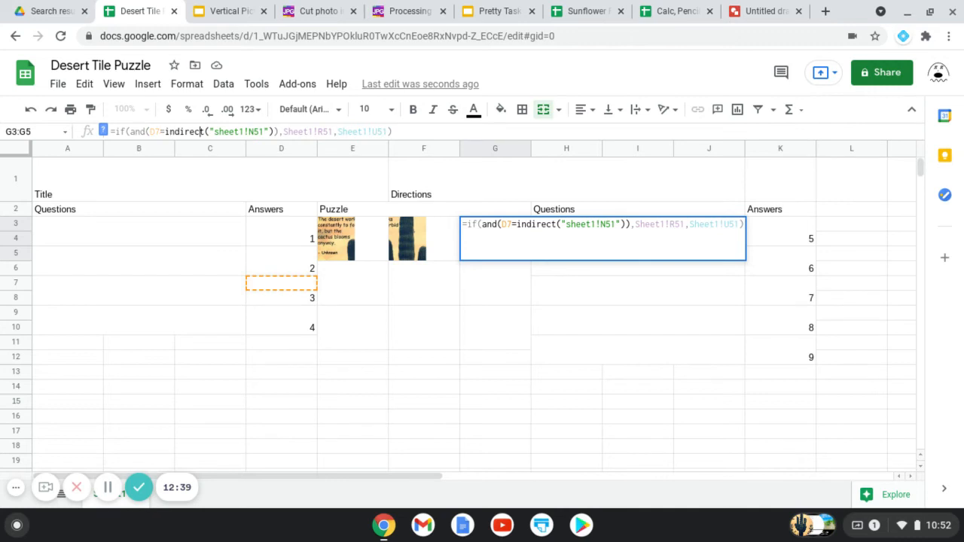
{"action": "key", "text": "BackSpace"}
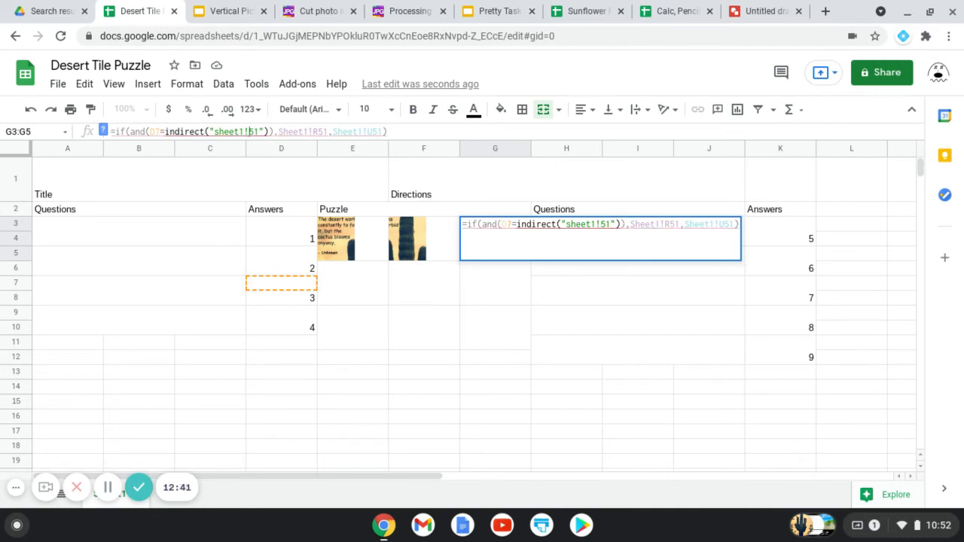
{"action": "type", "text": "P"}
- Set the G3 formula's true result to Sheet1!T51 and its false result to Sheet1!W51
{"action": "key", "text": "Right"}
{"action": "key", "text": "Right"}
{"action": "key", "text": "Right"}
{"action": "key", "text": "Right"}
{"action": "key", "text": "Right"}
{"action": "key", "text": "Right"}
{"action": "key", "text": "Right"}
{"action": "key", "text": "Right"}
{"action": "key", "text": "Right"}
{"action": "key", "text": "Right"}
{"action": "key", "text": "Right"}
{"action": "key", "text": "Right"}
{"action": "key", "text": "Right"}
{"action": "key", "text": "Right"}
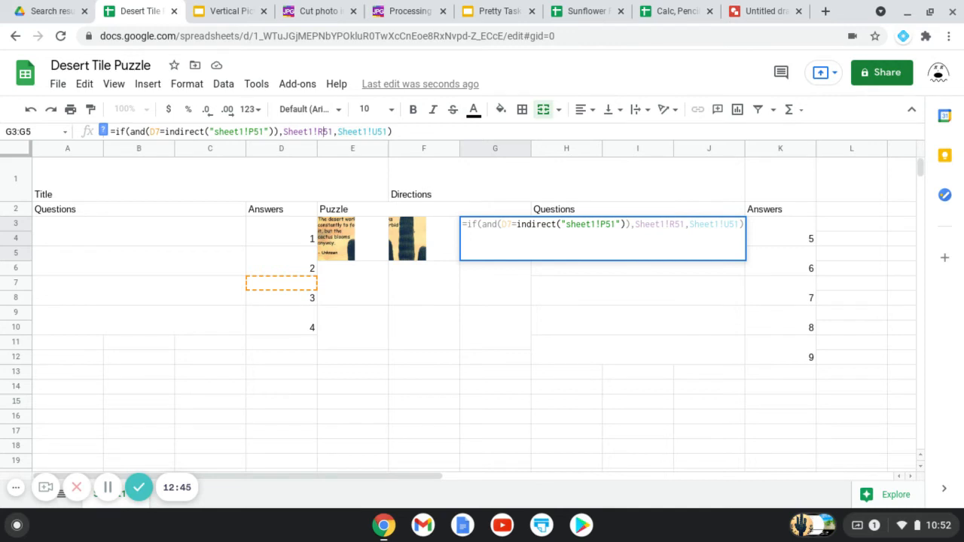
{"action": "key", "text": "BackSpace"}
{"action": "type", "text": "T"}
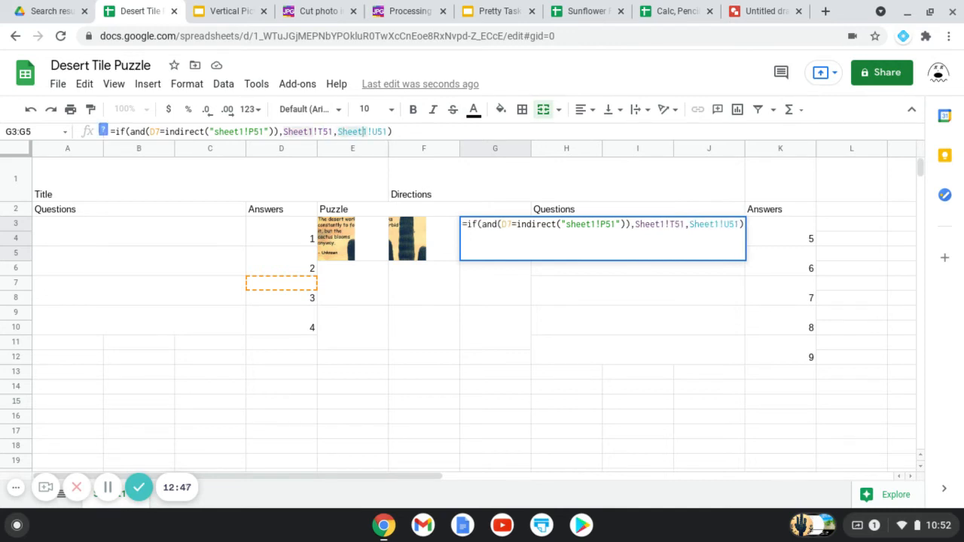
{"action": "key", "text": "Right"}
{"action": "key", "text": "Right"}
{"action": "key", "text": "BackSpace"}
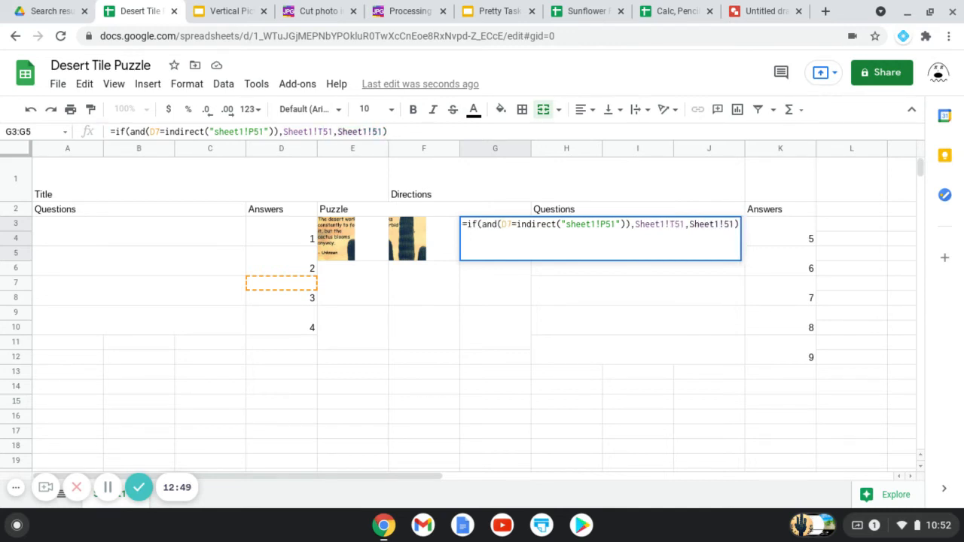
{"action": "type", "text": "W"}
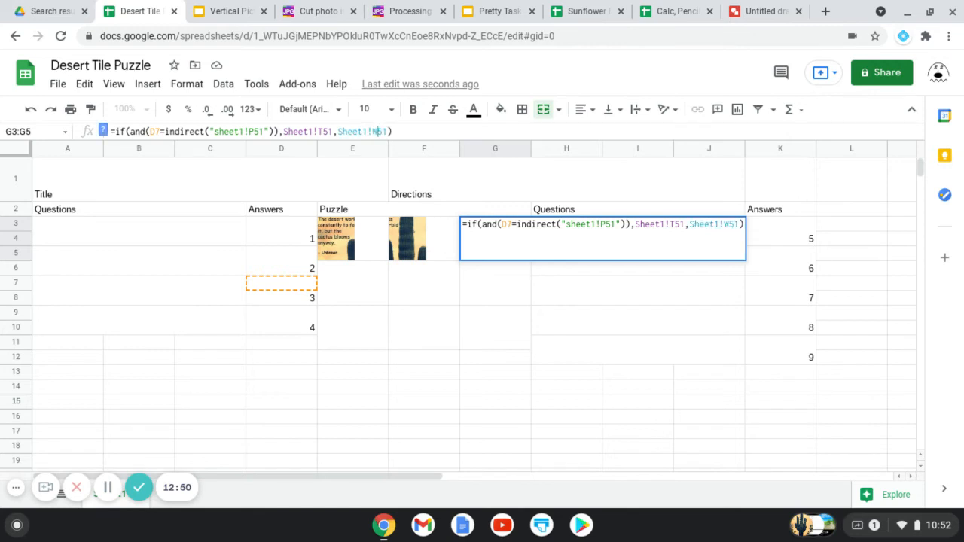
- Paste the copied formula into puzzle cell E6 and change its condition to compare D5 with indirect("sheet1!N52")
{"action": "left_click", "coordinate": [359, 283]}
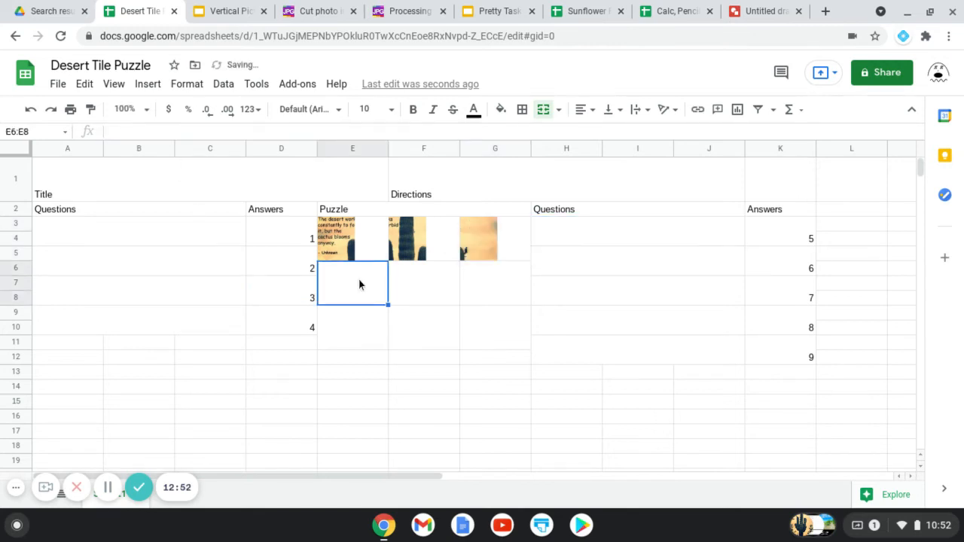
{"action": "left_click", "coordinate": [275, 135]}
{"action": "key", "text": "ctrl+v"}
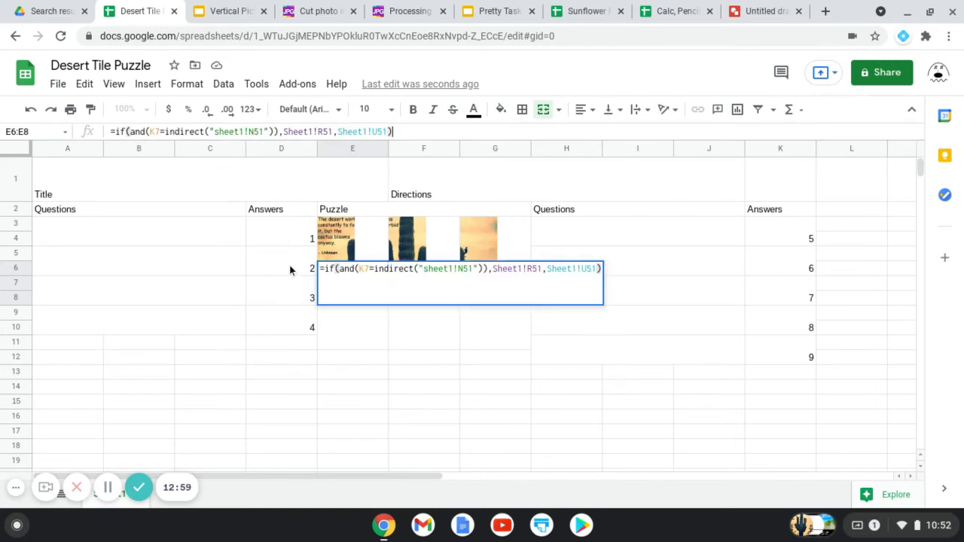
{"action": "left_click", "coordinate": [154, 132]}
{"action": "key", "text": "BackSpace"}
{"action": "type", "text": "D"}
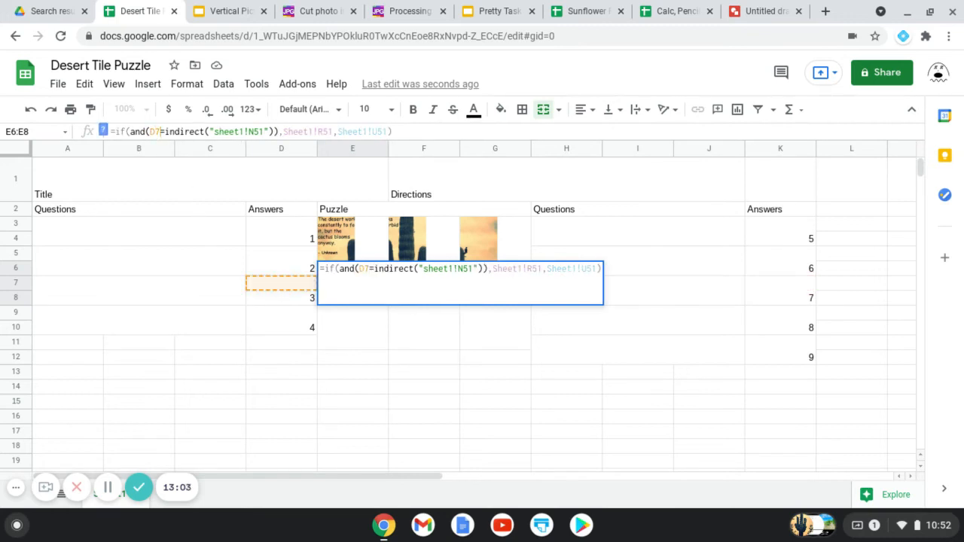
{"action": "key", "text": "BackSpace"}
{"action": "type", "text": "5"}
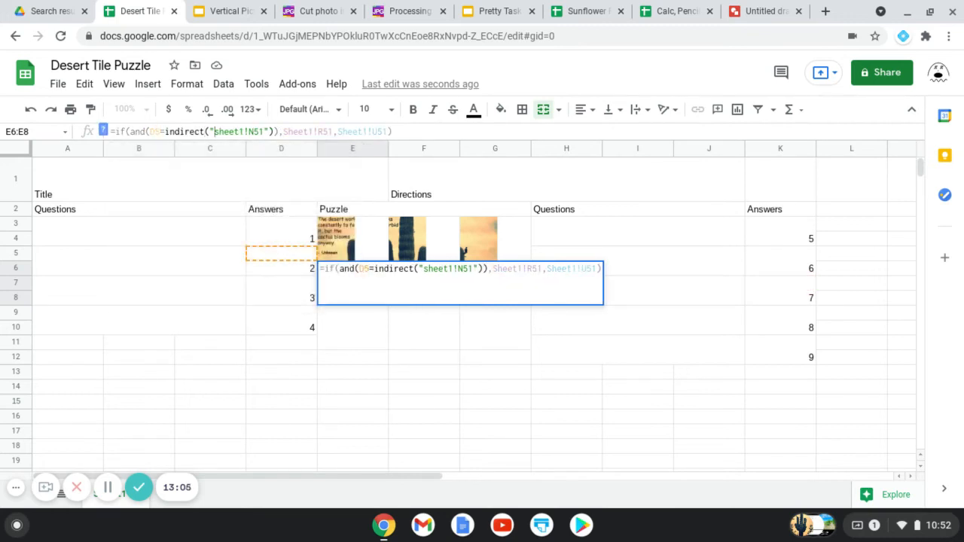
{"action": "key", "text": "Right"}
{"action": "key", "text": "Delete"}
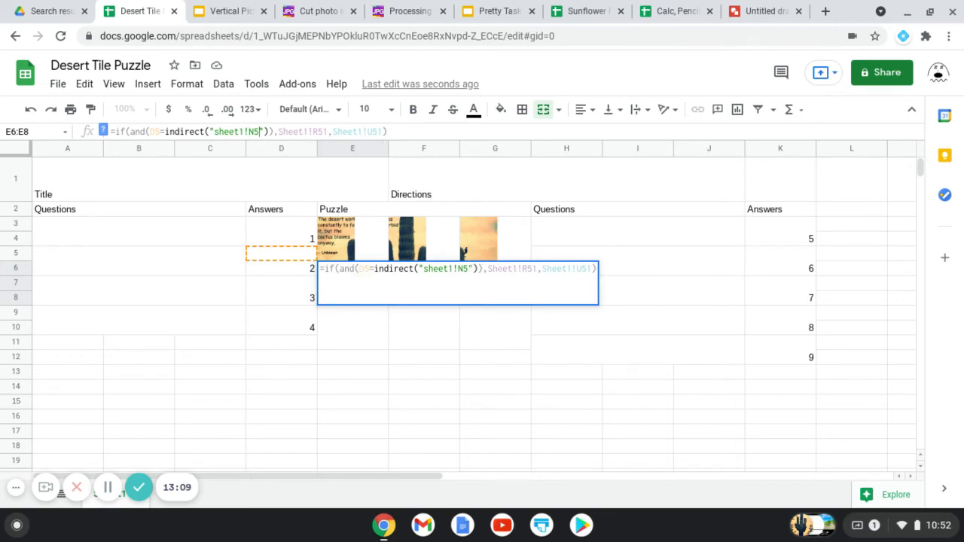
{"action": "type", "text": "2"}
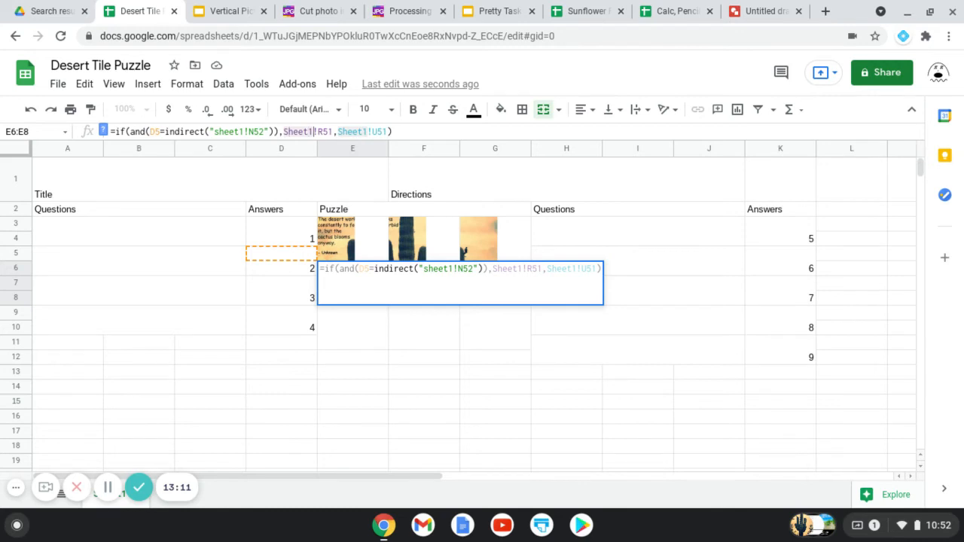
- Set the E6 formula's true result to Sheet1!R52 and its false result to Sheet1!U52
{"action": "key", "text": "Right"}
{"action": "key", "text": "Right"}
{"action": "key", "text": "Right"}
{"action": "key", "text": "Delete"}
{"action": "type", "text": "2"}
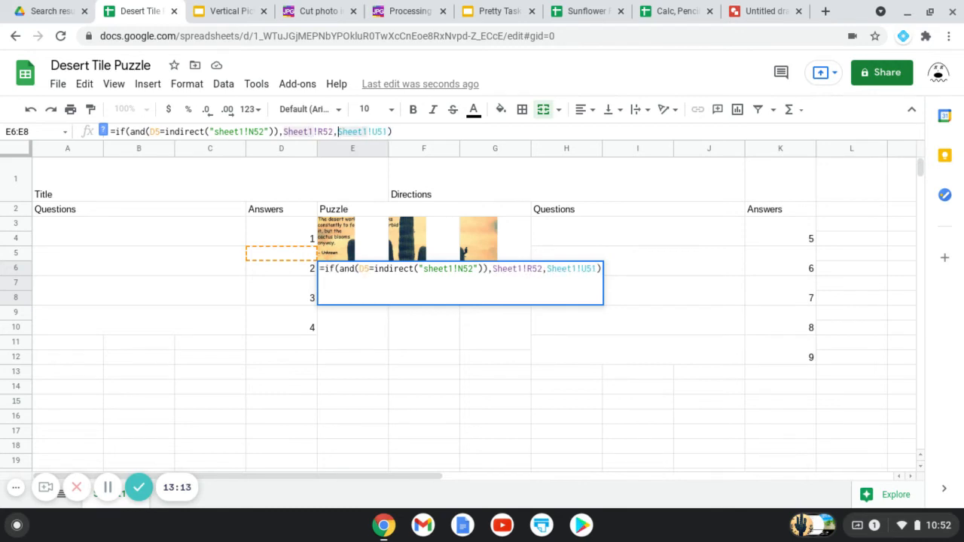
{"action": "key", "text": "End"}
{"action": "key", "text": "Left"}
{"action": "key", "text": "BackSpace"}
{"action": "type", "text": "2"}
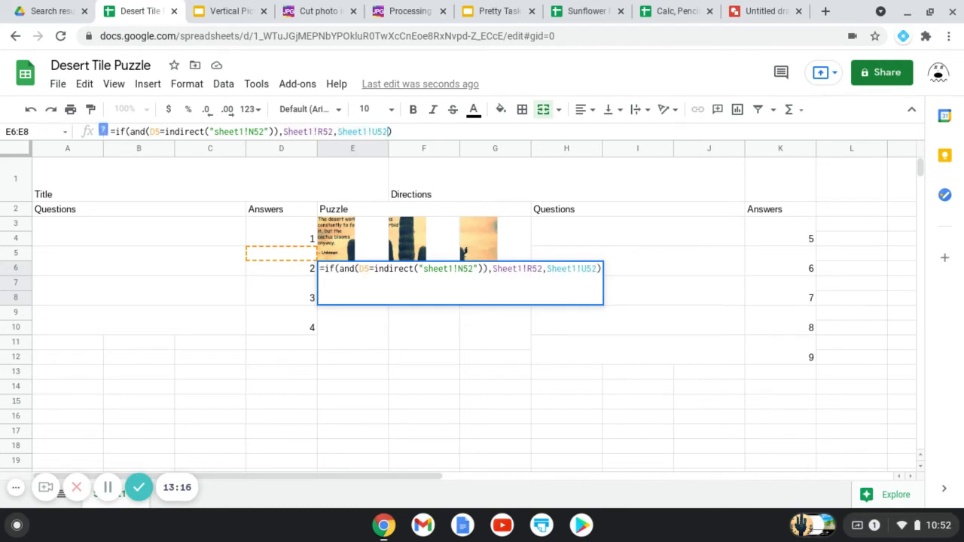
- Copy the whole formula text of puzzle cell E6 into the neighbouring puzzle cell F6
{"action": "left_click", "coordinate": [151, 131]}
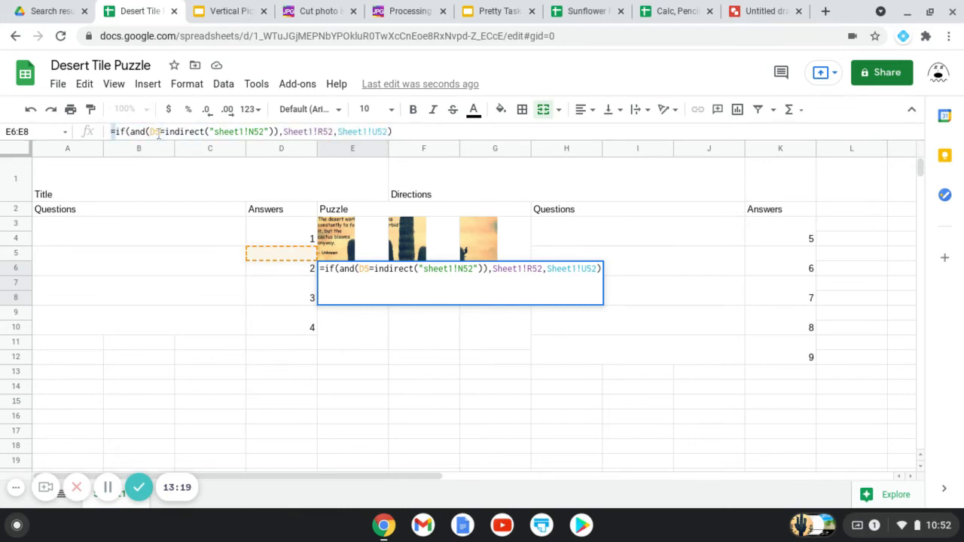
{"action": "key", "text": "ctrl+a"}
{"action": "key", "text": "ctrl+c"}
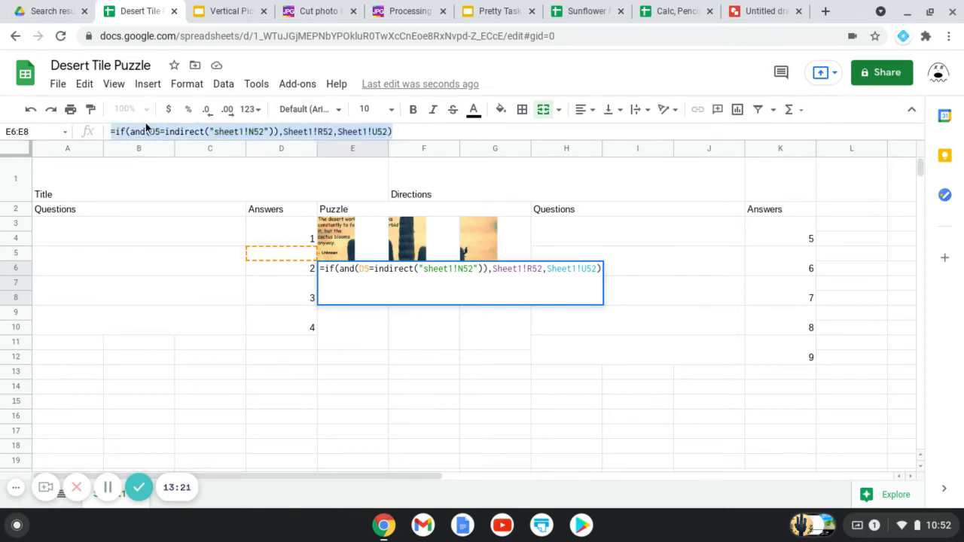
{"action": "key", "text": "Right"}
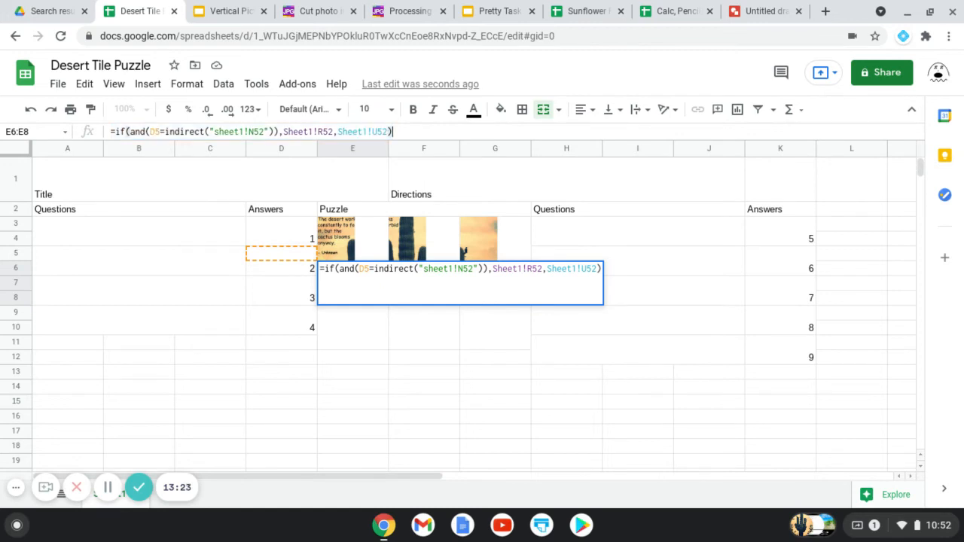
{"action": "key", "text": "Return"}
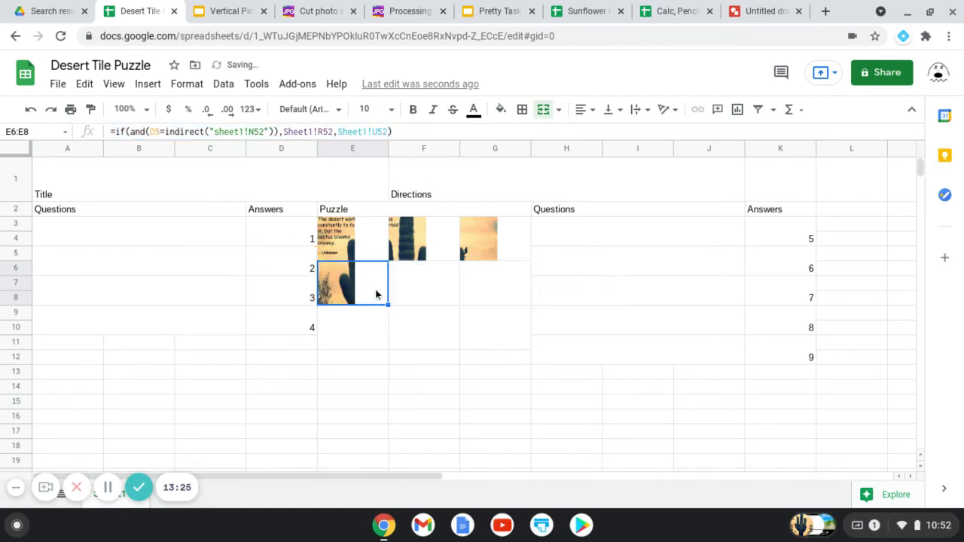
{"action": "left_click", "coordinate": [407, 279]}
{"action": "left_click", "coordinate": [150, 132]}
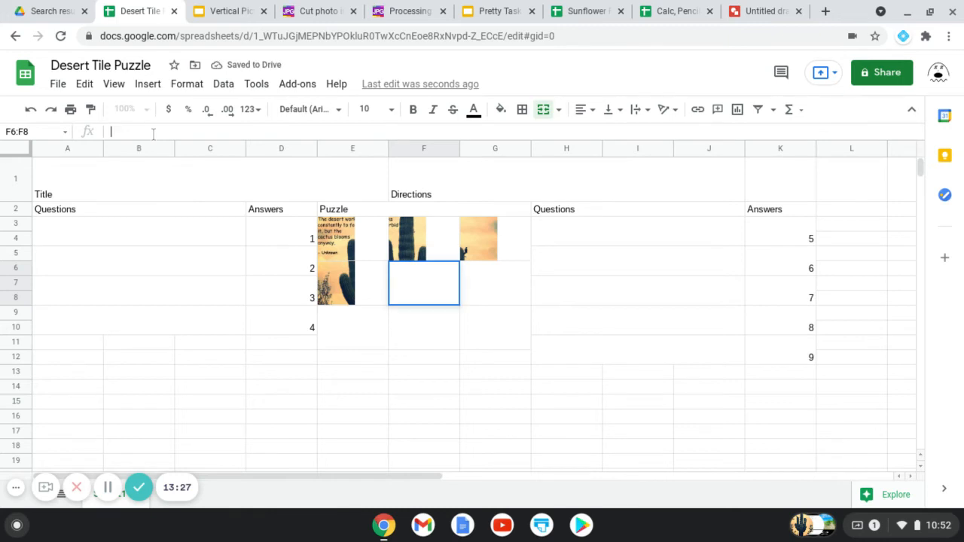
{"action": "key", "text": "ctrl+v"}
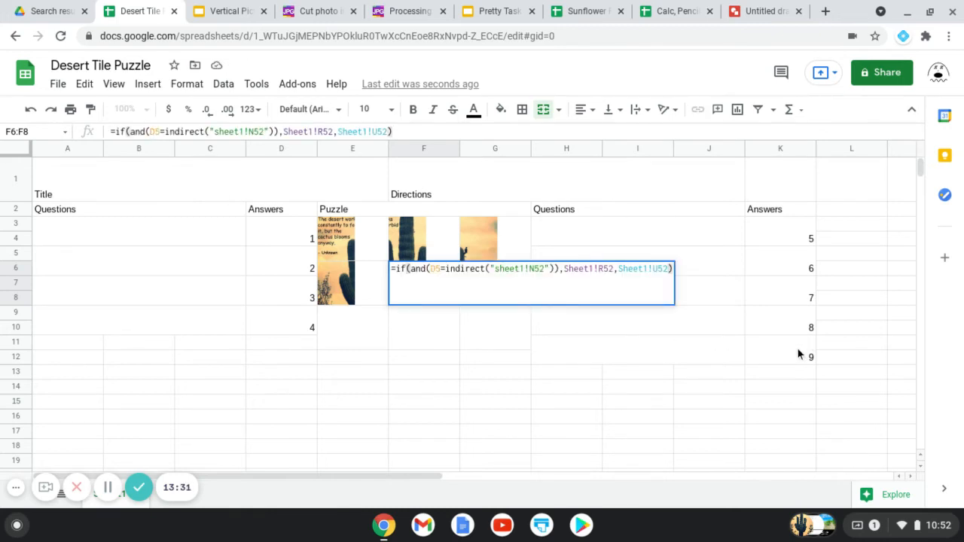
- Change the condition of the F6 formula to compare K11 with indirect("sheet1!O52")
{"action": "left_click", "coordinate": [154, 131]}
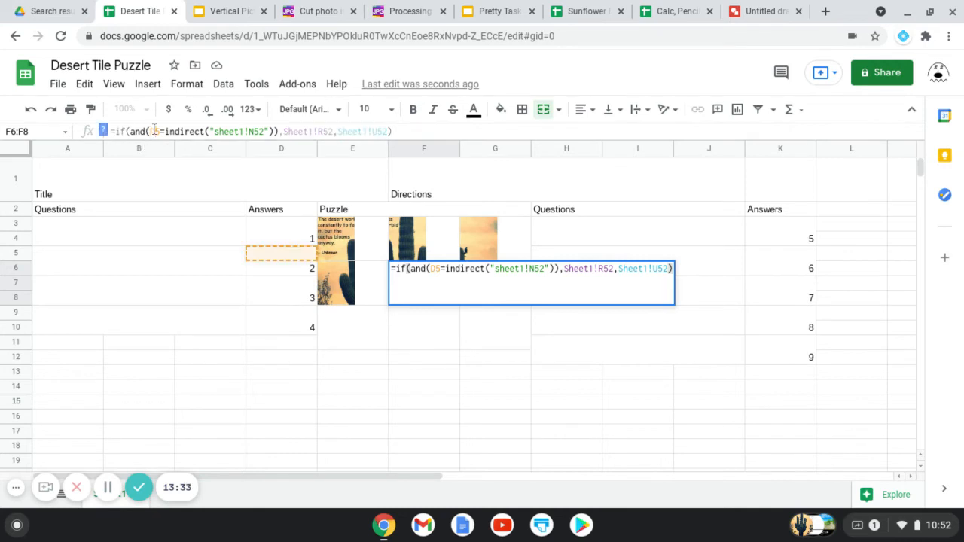
{"action": "key", "text": "BackSpace"}
{"action": "key", "text": "BackSpace"}
{"action": "type", "text": "K5"}
{"action": "key", "text": "BackSpace"}
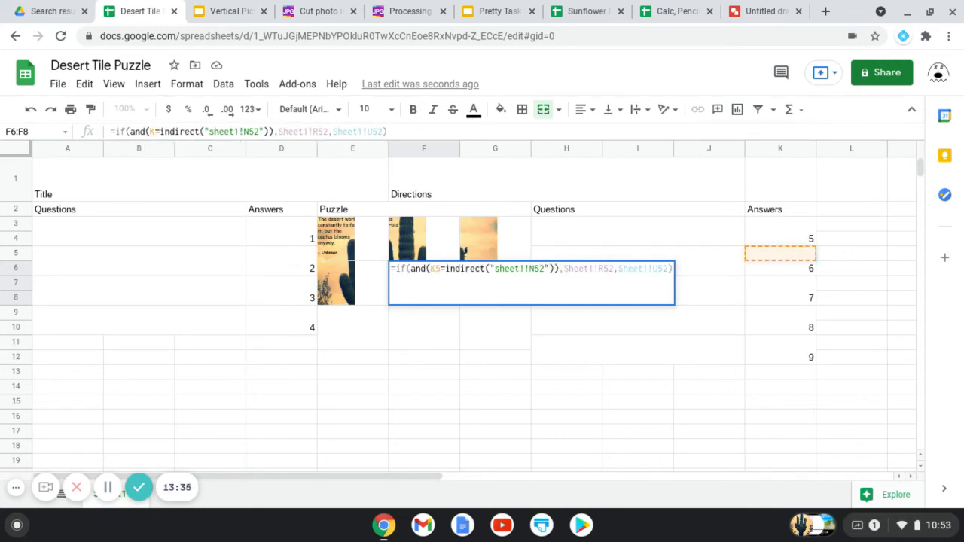
{"action": "type", "text": "11"}
{"action": "key", "text": "Right"}
{"action": "key", "text": "Right"}
{"action": "key", "text": "Right"}
{"action": "key", "text": "Right"}
{"action": "key", "text": "Right"}
{"action": "key", "text": "Right"}
{"action": "key", "text": "Right"}
{"action": "key", "text": "Right"}
{"action": "key", "text": "Right"}
{"action": "key", "text": "Right"}
{"action": "key", "text": "Right"}
{"action": "key", "text": "Right"}
{"action": "key", "text": "Right"}
{"action": "key", "text": "Right"}
{"action": "key", "text": "Right"}
{"action": "key", "text": "Right"}
{"action": "key", "text": "Right"}
{"action": "key", "text": "Right"}
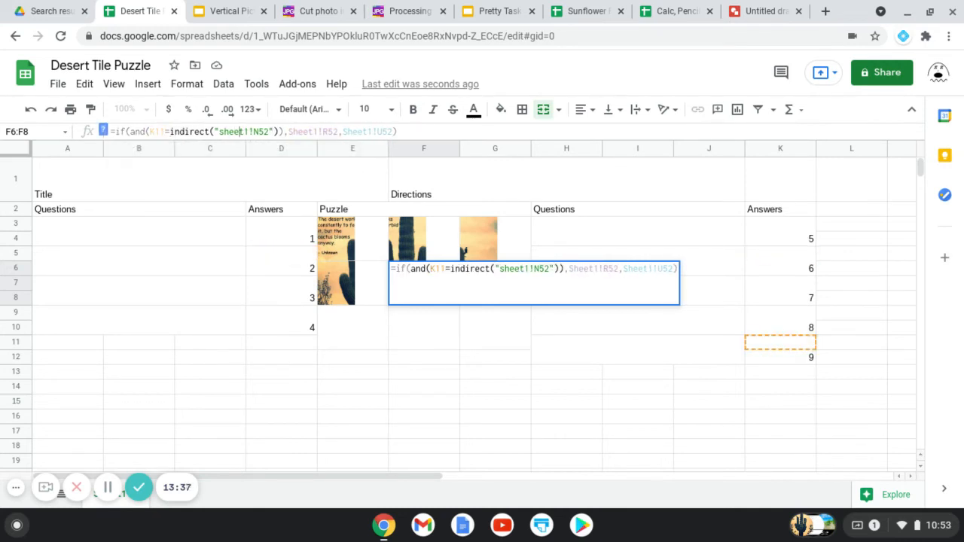
{"action": "key", "text": "BackSpace"}
{"action": "type", "text": "O"}
- Set the F6 formula's true result to Sheet1!S52 and its false result to Sheet1!V52
{"action": "key", "text": "Right"}
{"action": "key", "text": "Right"}
{"action": "key", "text": "Right"}
{"action": "key", "text": "Right"}
{"action": "key", "text": "Right"}
{"action": "key", "text": "Right"}
{"action": "key", "text": "Right"}
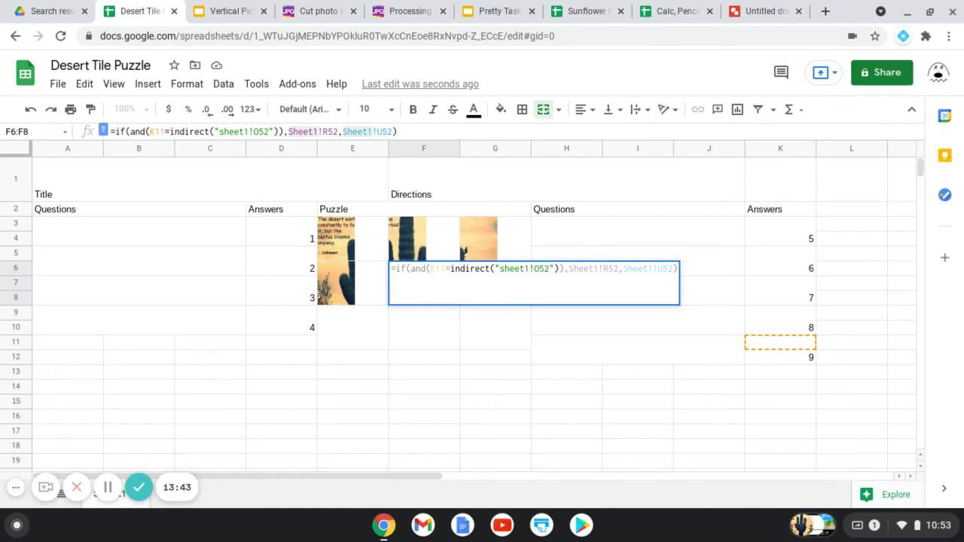
{"action": "key", "text": "Right"}
{"action": "key", "text": "Right"}
{"action": "key", "text": "Right"}
{"action": "key", "text": "Right"}
{"action": "key", "text": "BackSpace"}
{"action": "type", "text": "S"}
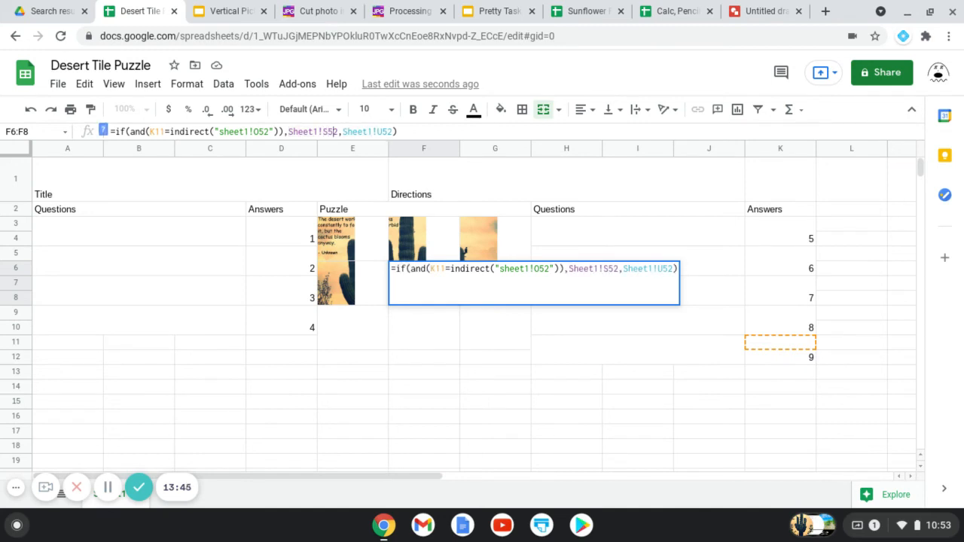
{"action": "key", "text": "Right"}
{"action": "key", "text": "Right"}
{"action": "key", "text": "Right"}
{"action": "key", "text": "Right"}
{"action": "key", "text": "Right"}
{"action": "key", "text": "Right"}
{"action": "key", "text": "Right"}
{"action": "key", "text": "BackSpace"}
{"action": "type", "text": "V"}
{"action": "key", "text": "Tab"}
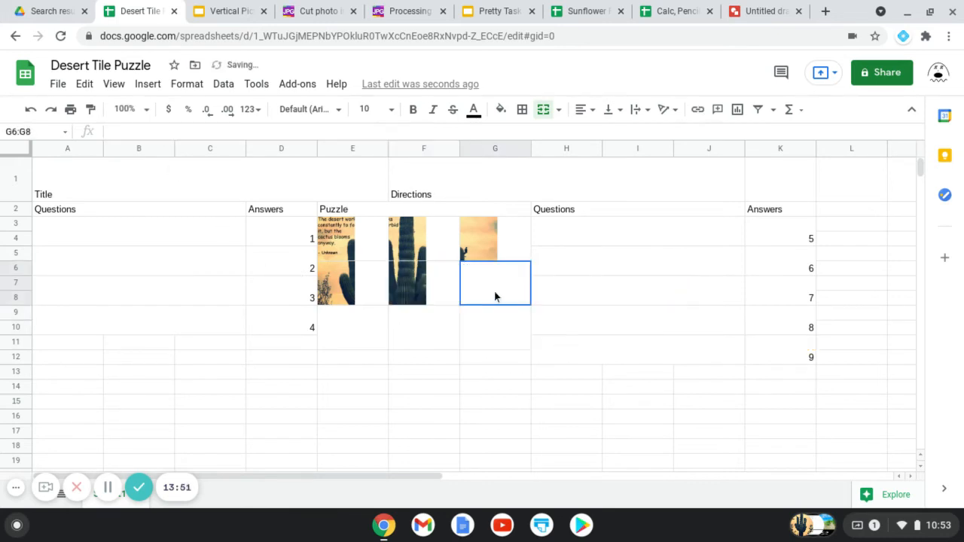
- Paste the copied formula into puzzle cell G6 and change its condition to compare K9 with indirect("sheet1!P52")
{"action": "left_click", "coordinate": [194, 131]}
{"action": "key", "text": "ctrl+v"}
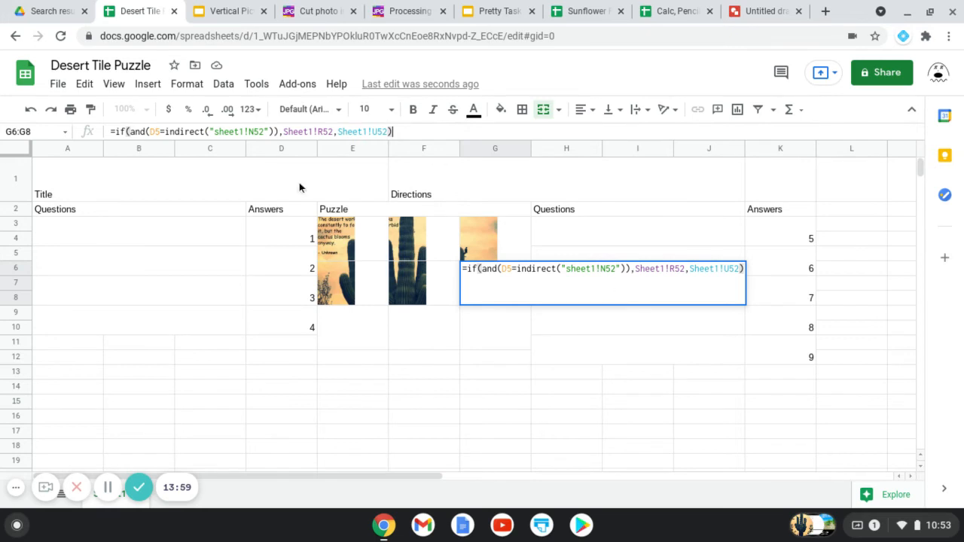
{"action": "left_click", "coordinate": [155, 133]}
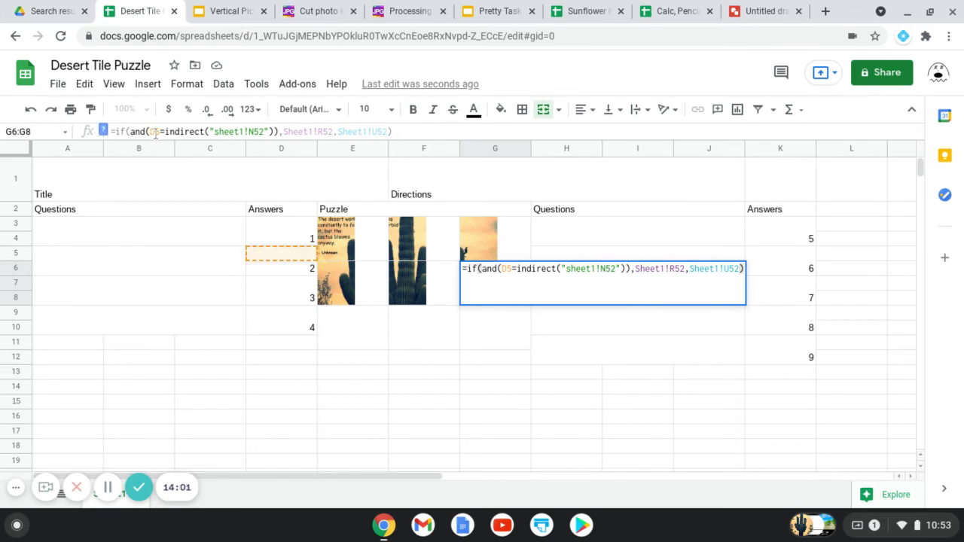
{"action": "double_click", "coordinate": [155, 132]}
{"action": "type", "text": "K5"}
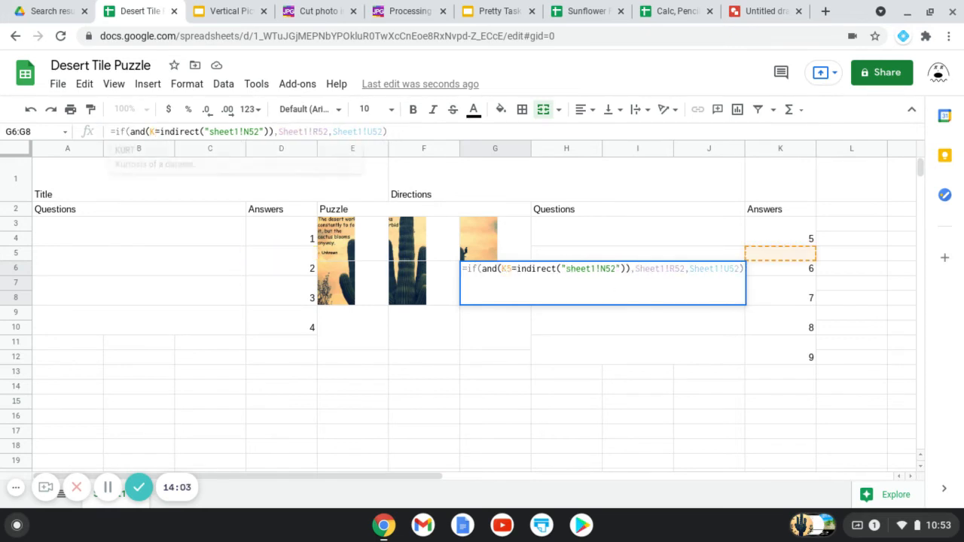
{"action": "type", "text": "9"}
{"action": "key", "text": "Right"}
{"action": "key", "text": "Right"}
{"action": "key", "text": "Right"}
{"action": "key", "text": "Right"}
{"action": "key", "text": "Right"}
{"action": "key", "text": "Right"}
{"action": "key", "text": "Right"}
{"action": "key", "text": "Right"}
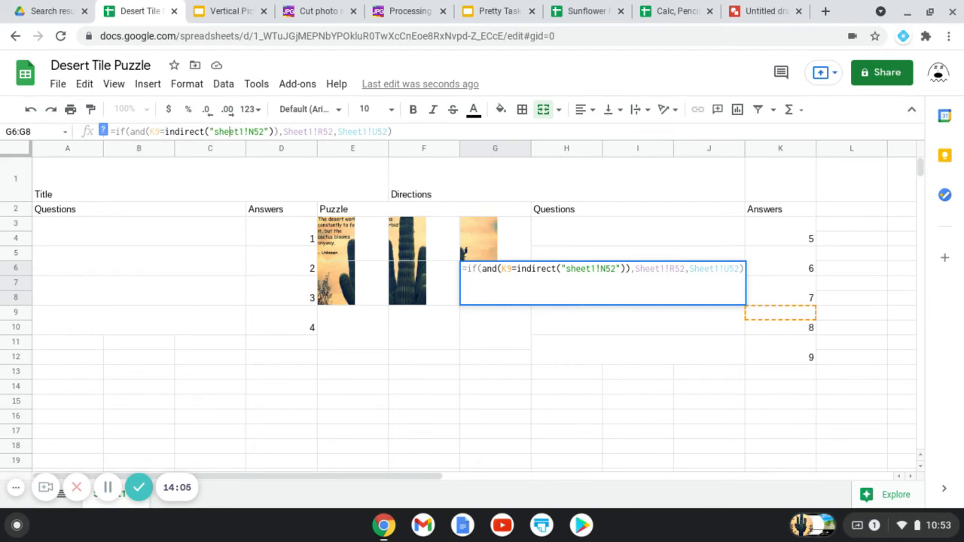
{"action": "key", "text": "BackSpace"}
{"action": "type", "text": "P"}
- Set the G6 formula's true result to Sheet1!T52 and its false result to Sheet1!W52
{"action": "key", "text": "Right"}
{"action": "key", "text": "Right"}
{"action": "key", "text": "Right"}
{"action": "key", "text": "Right"}
{"action": "key", "text": "Right"}
{"action": "key", "text": "Right"}
{"action": "key", "text": "Right"}
{"action": "key", "text": "Right"}
{"action": "key", "text": "Right"}
{"action": "key", "text": "Right"}
{"action": "key", "text": "Right"}
{"action": "key", "text": "Right"}
{"action": "key", "text": "Right"}
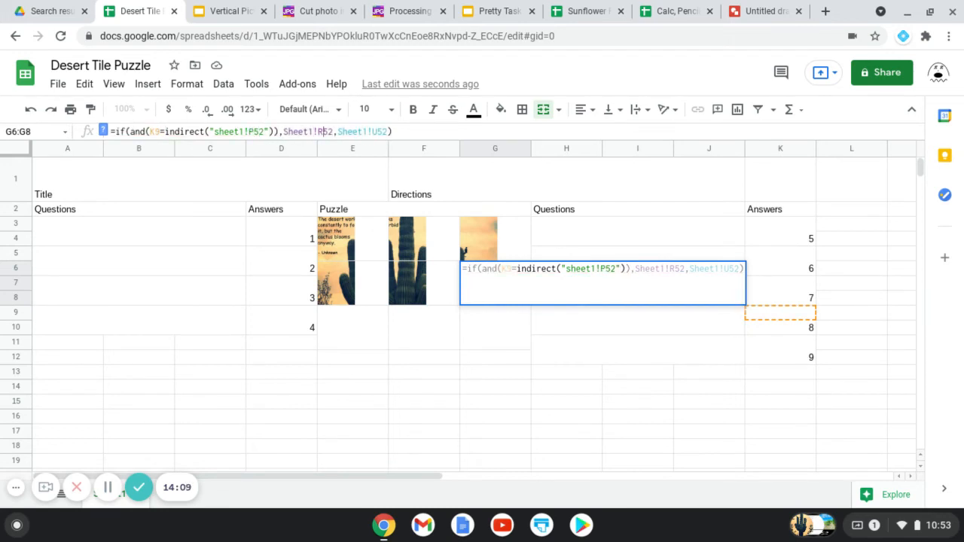
{"action": "key", "text": "BackSpace"}
{"action": "type", "text": "T"}
{"action": "key", "text": "Right"}
{"action": "key", "text": "Right"}
{"action": "key", "text": "Right"}
{"action": "key", "text": "Right"}
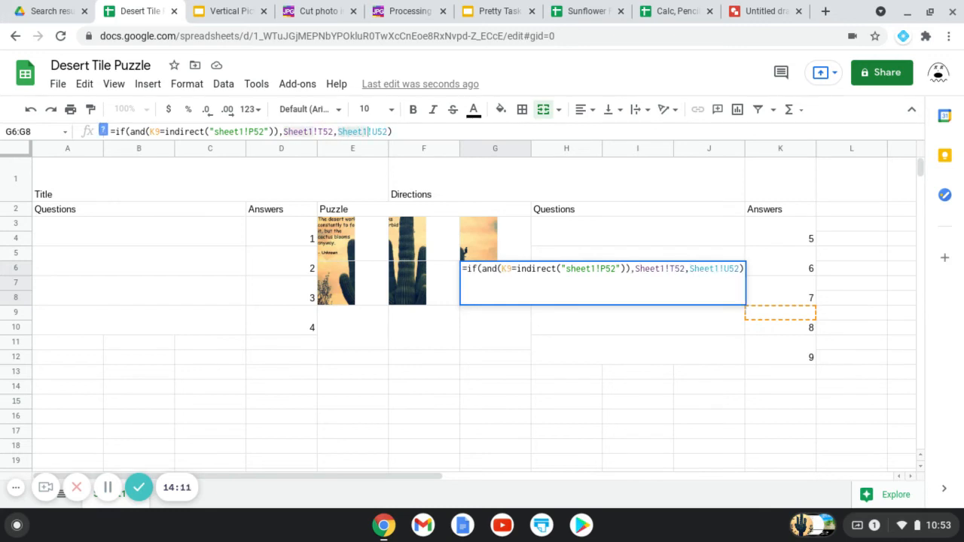
{"action": "key", "text": "Right"}
{"action": "key", "text": "BackSpace"}
{"action": "type", "text": "W"}
- Paste the copied formula into puzzle cell E9 and change its condition to compare K5 with indirect("sheet1!N53")
{"action": "left_click", "coordinate": [362, 344]}
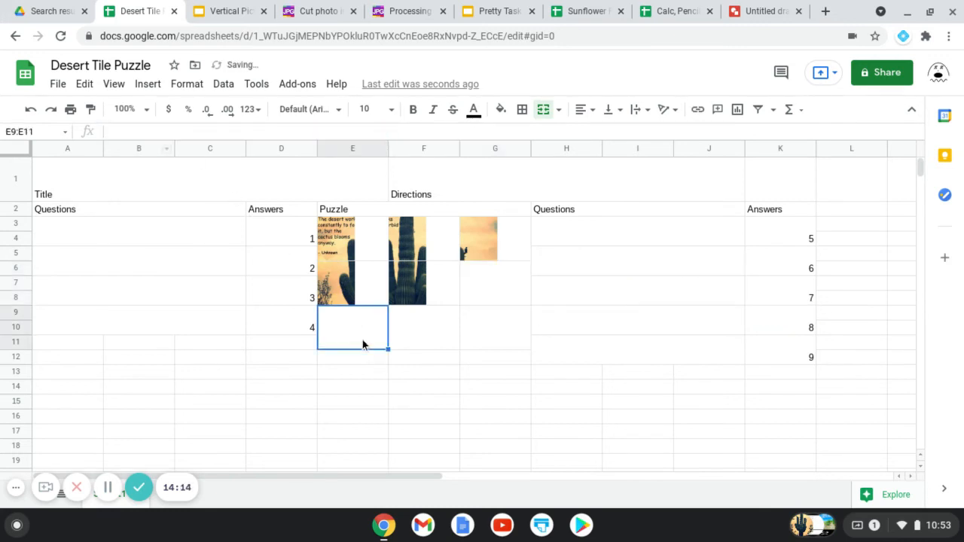
{"action": "left_click", "coordinate": [229, 132]}
{"action": "key", "text": "ctrl+v"}
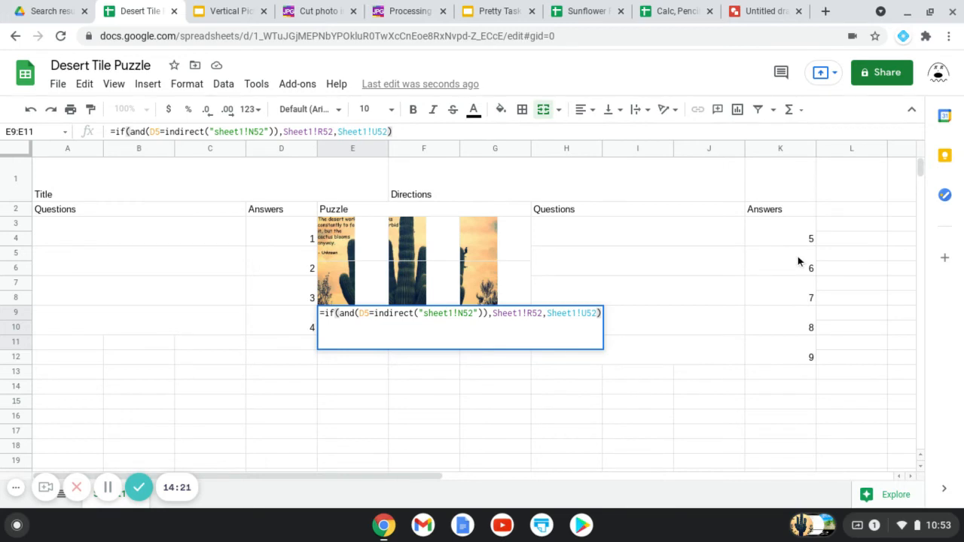
{"action": "left_click", "coordinate": [154, 131]}
{"action": "key", "text": "BackSpace"}
{"action": "type", "text": "K"}
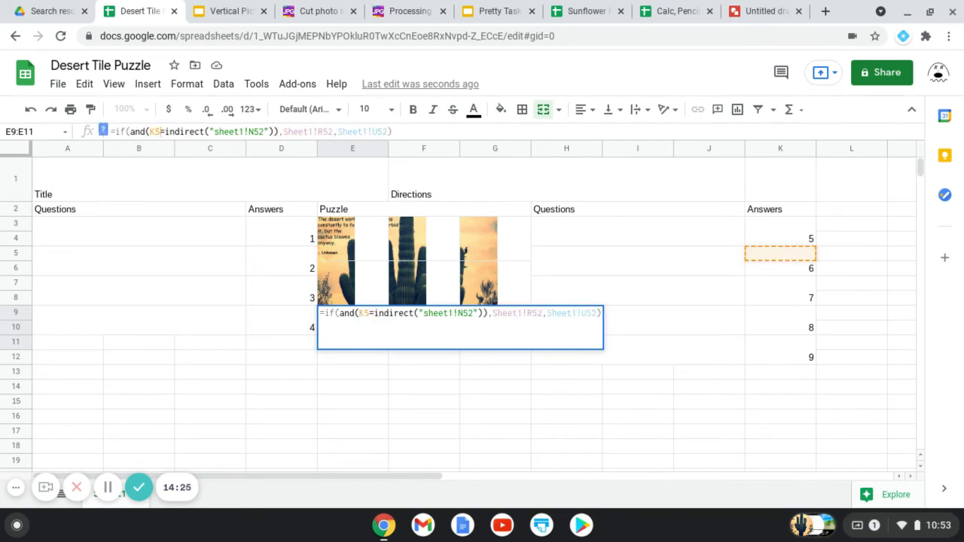
{"action": "left_click", "coordinate": [214, 132]}
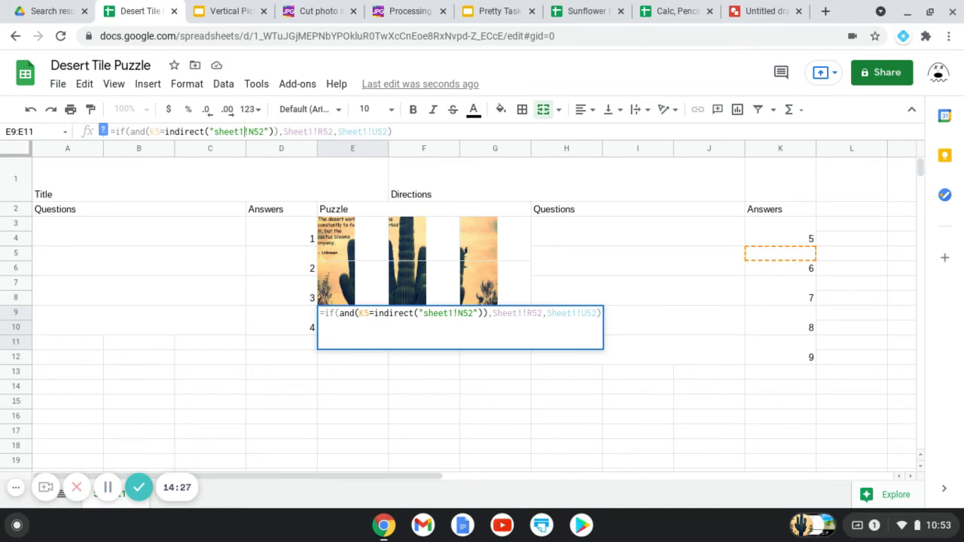
{"action": "key", "text": "BackSpace"}
{"action": "type", "text": "3"}
- Set the E9 formula's true result to Sheet1!R53 and its false result to Sheet1!U53
{"action": "left_click", "coordinate": [322, 132]}
{"action": "key", "text": "Right"}
{"action": "key", "text": "Right"}
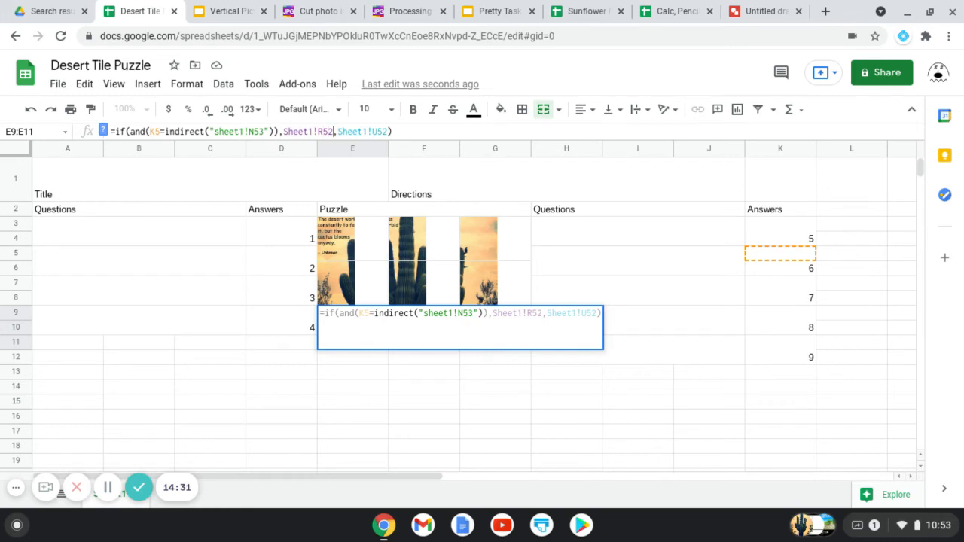
{"action": "key", "text": "BackSpace"}
{"action": "type", "text": "3"}
{"action": "left_click", "coordinate": [358, 132]}
{"action": "key", "text": "Right"}
{"action": "key", "text": "Right"}
{"action": "key", "text": "Right"}
{"action": "key", "text": "Right"}
{"action": "key", "text": "Right"}
{"action": "key", "text": "Right"}
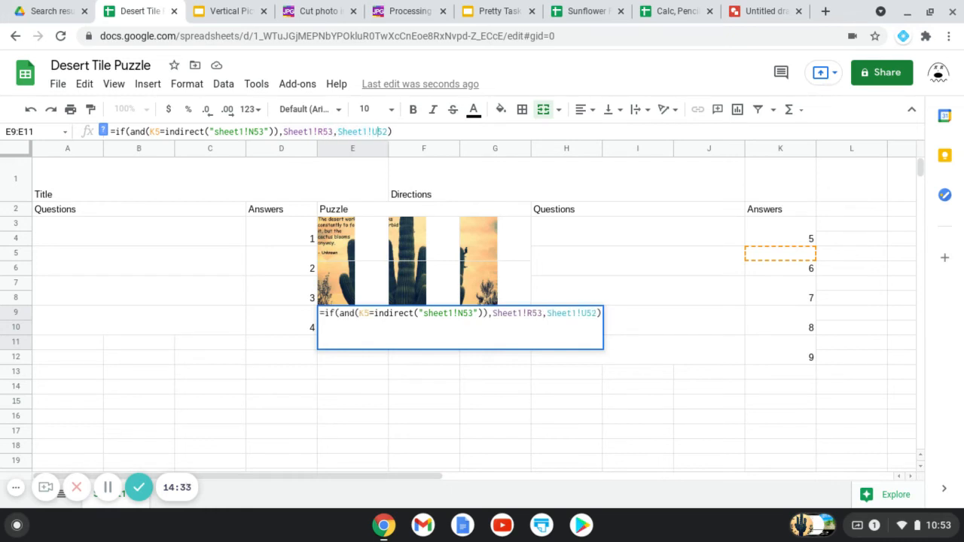
{"action": "key", "text": "BackSpace"}
{"action": "type", "text": "3"}
- Copy the finished E9 formula into puzzle cell F9 and change its condition to compare D9 with indirect("sheet1!O53")
{"action": "left_click", "coordinate": [419, 133]}
{"action": "key", "text": "ctrl+a"}
{"action": "key", "text": "ctrl+c"}
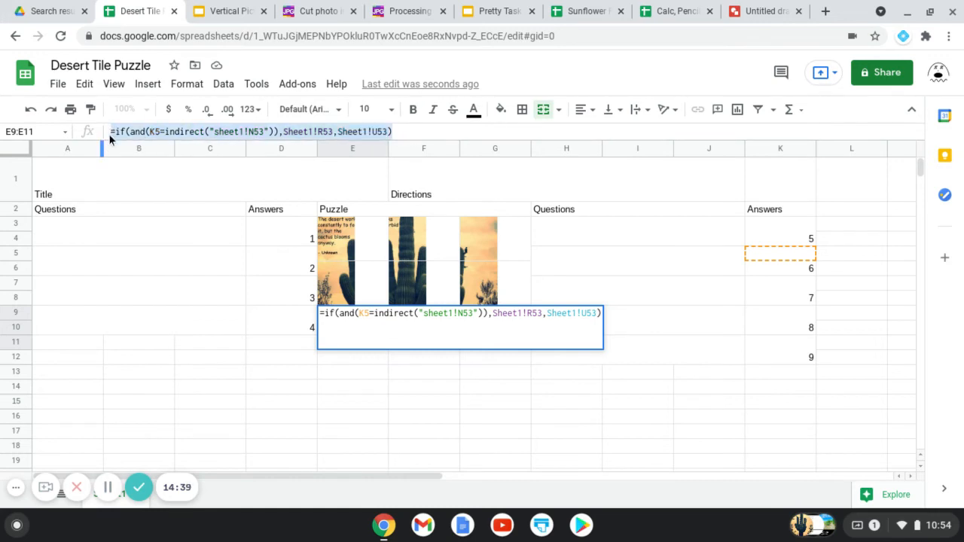
{"action": "left_click", "coordinate": [299, 385]}
{"action": "left_click", "coordinate": [434, 330]}
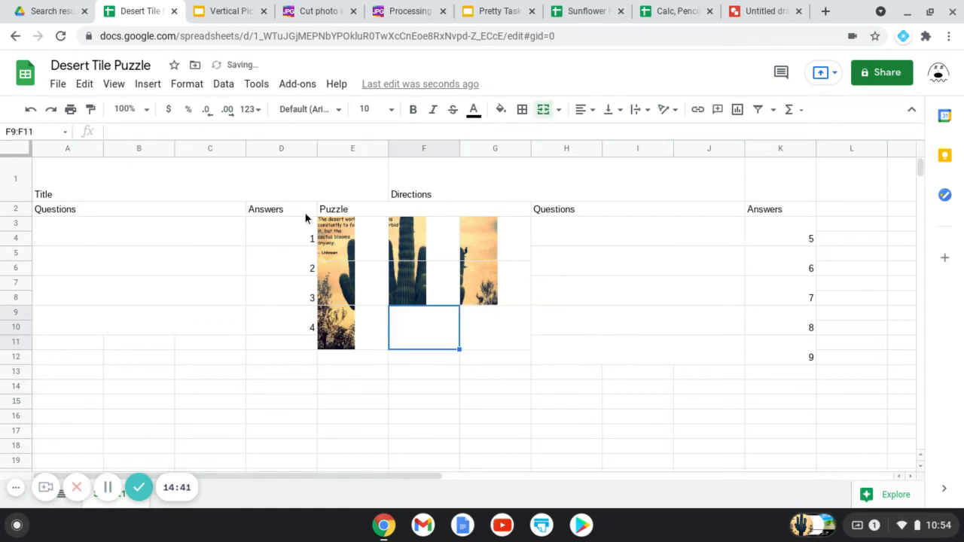
{"action": "left_click", "coordinate": [189, 132]}
{"action": "key", "text": "ctrl+v"}
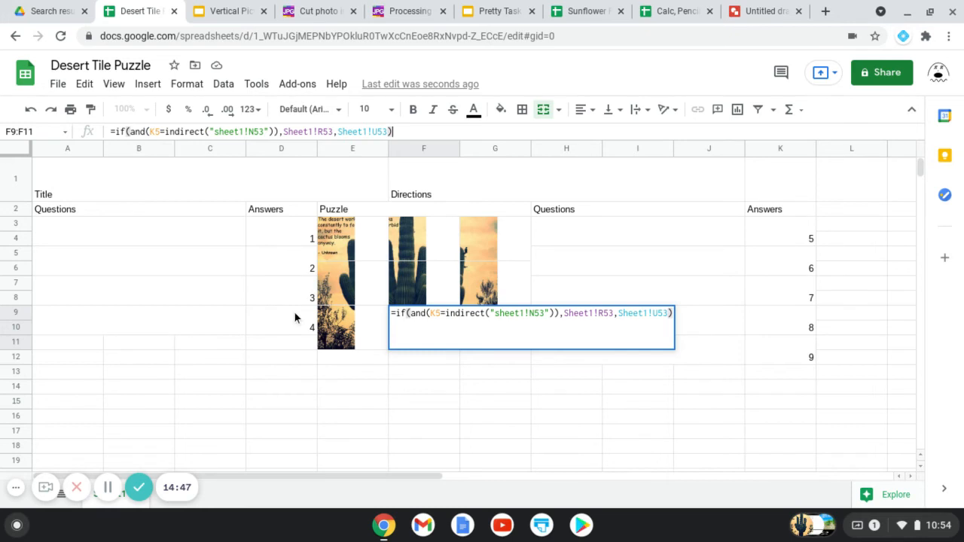
{"action": "left_click", "coordinate": [158, 130]}
{"action": "key", "text": "BackSpace"}
{"action": "key", "text": "BackSpace"}
{"action": "type", "text": "D9"}
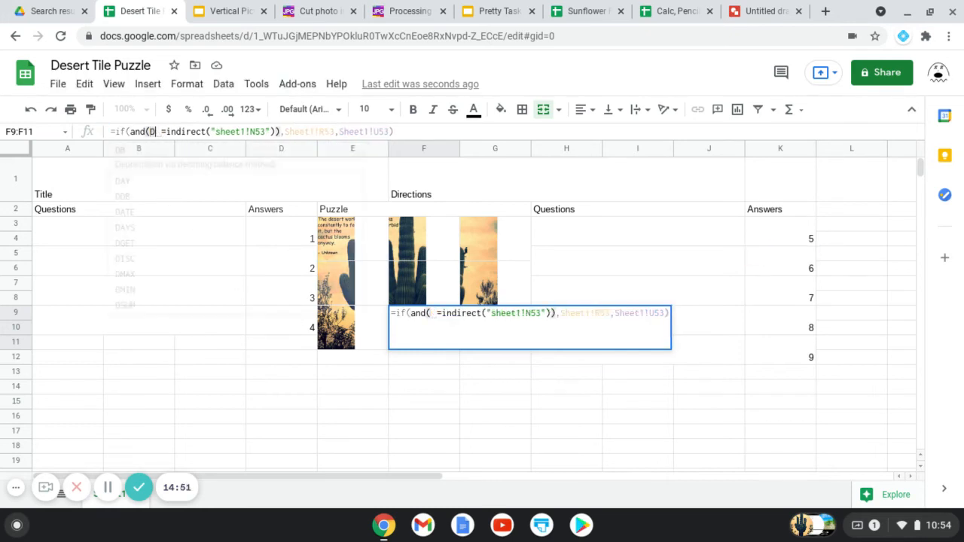
{"action": "key", "text": "Right"}
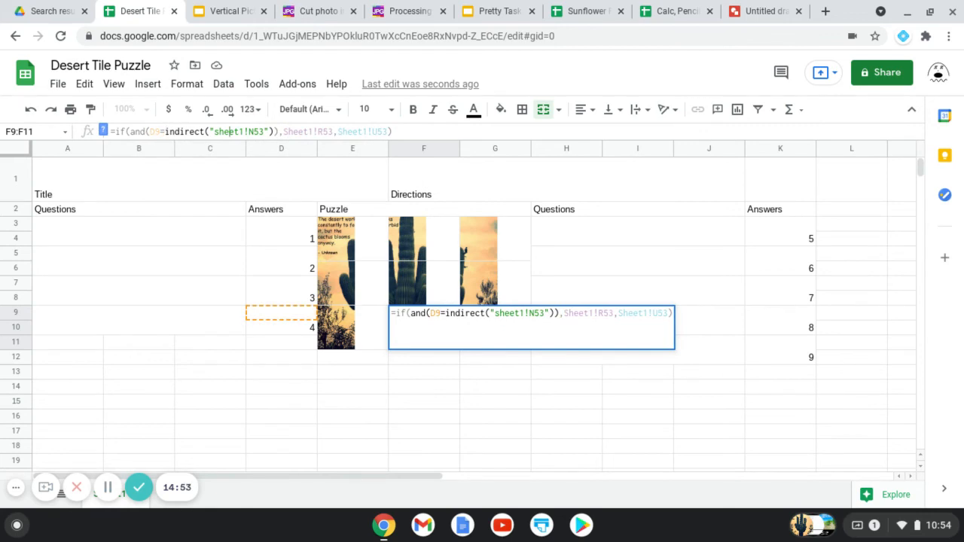
{"action": "key", "text": "BackSpace"}
{"action": "type", "text": "O"}
- Set the F9 formula's true result to Sheet1!S53 and its false result to Sheet1!V53
{"action": "key", "text": "Right"}
{"action": "key", "text": "Right"}
{"action": "key", "text": "Right"}
{"action": "key", "text": "Right"}
{"action": "key", "text": "Right"}
{"action": "key", "text": "Right"}
{"action": "key", "text": "Right"}
{"action": "key", "text": "Right"}
{"action": "key", "text": "Right"}
{"action": "key", "text": "Right"}
{"action": "key", "text": "Right"}
{"action": "key", "text": "Right"}
{"action": "key", "text": "Right"}
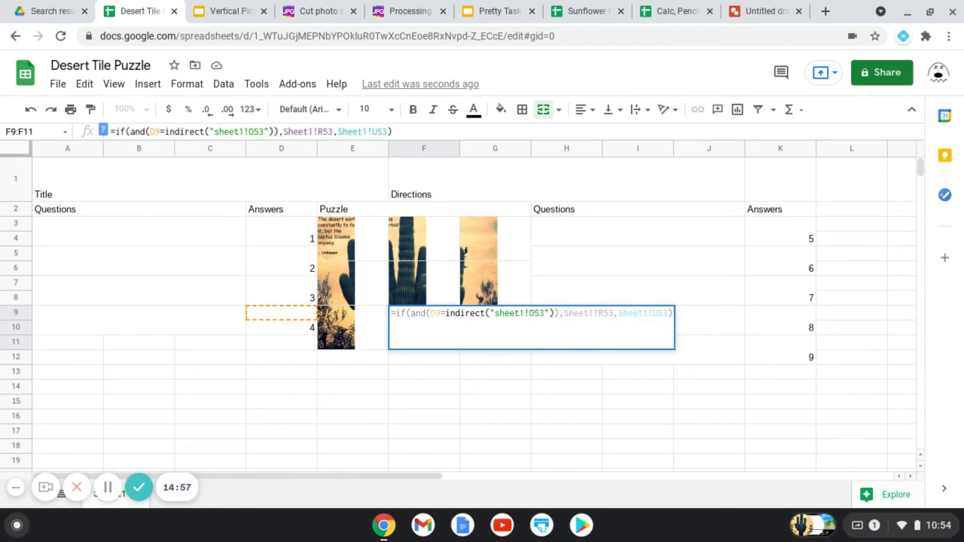
{"action": "key", "text": "BackSpace"}
{"action": "type", "text": "S"}
{"action": "key", "text": "Right"}
{"action": "key", "text": "Right"}
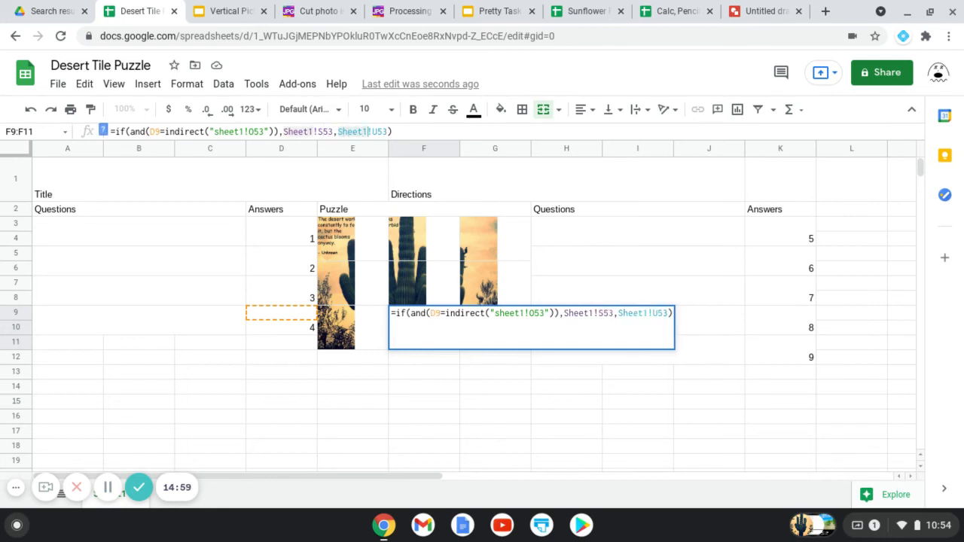
{"action": "key", "text": "Right"}
{"action": "key", "text": "Right"}
{"action": "key", "text": "BackSpace"}
{"action": "type", "text": "V"}
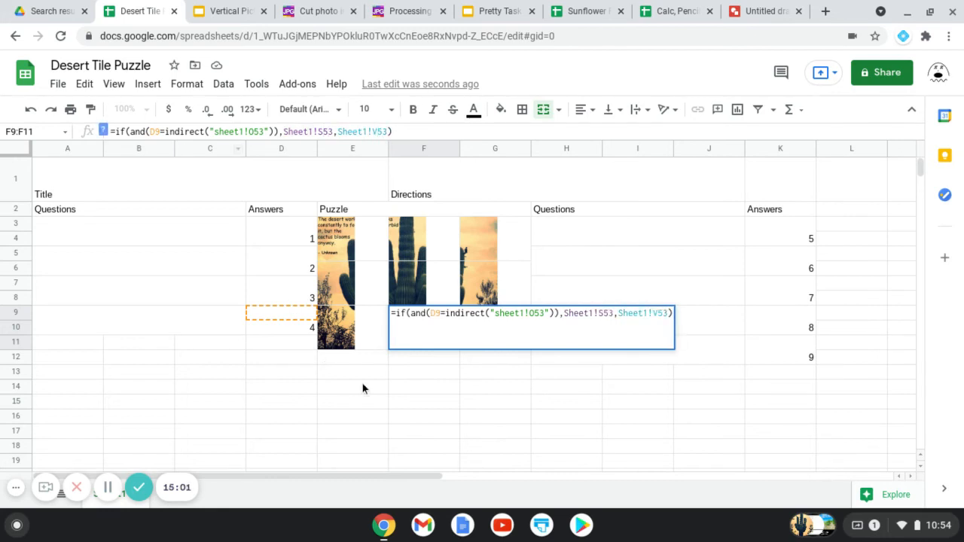
{"action": "key", "text": "Return"}
{"action": "left_click", "coordinate": [525, 392]}
- Paste the copied formula into puzzle cell G9 and change its condition to compare D3 with indirect("sheet1!P53")
{"action": "left_click", "coordinate": [494, 326]}
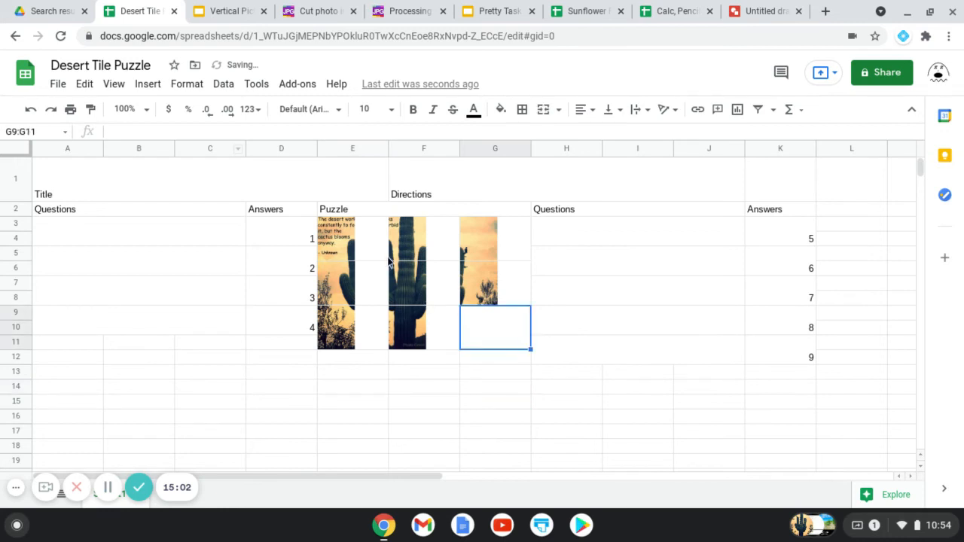
{"action": "left_click", "coordinate": [240, 130]}
{"action": "key", "text": "ctrl+v"}
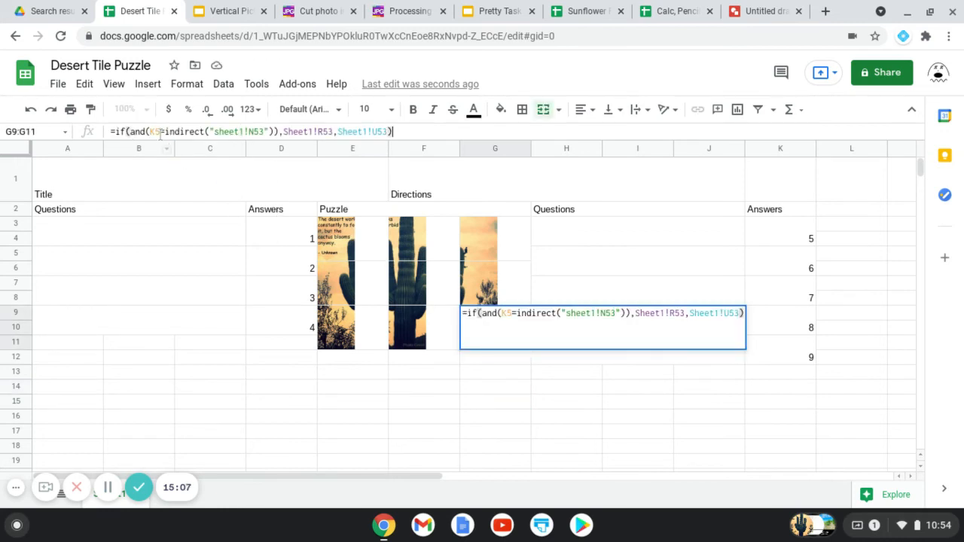
{"action": "double_click", "coordinate": [156, 132]}
{"action": "key", "text": "BackSpace"}
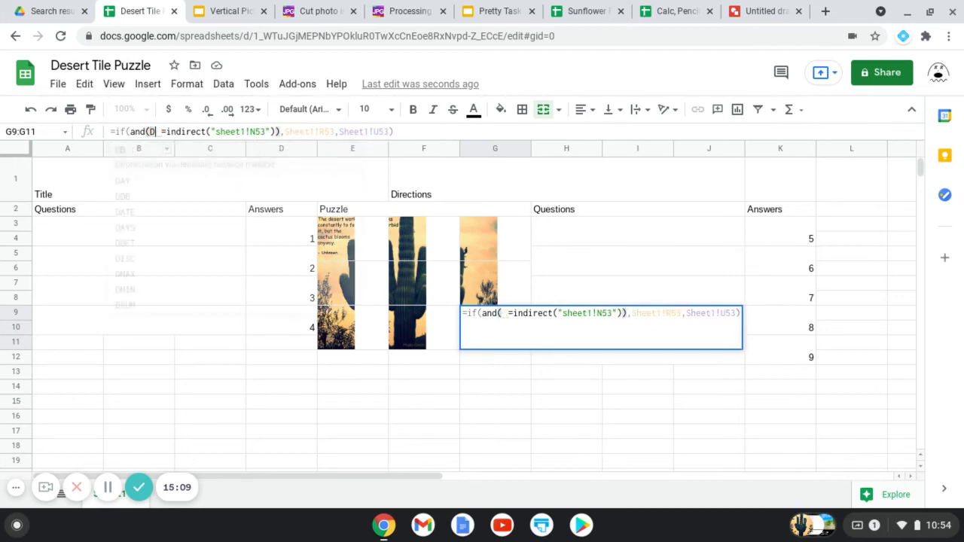
{"action": "type", "text": "D3"}
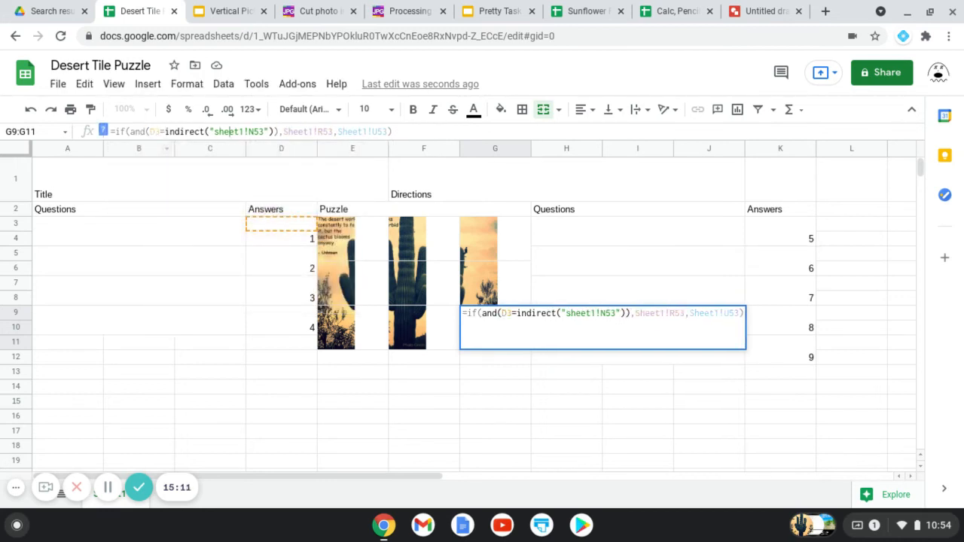
{"action": "key", "text": "BackSpace"}
{"action": "type", "text": "P"}
- Set the G9 formula's true result to Sheet1!T53 and its false result to Sheet1!W53
{"action": "key", "text": "Right"}
{"action": "key", "text": "Right"}
{"action": "key", "text": "Right"}
{"action": "key", "text": "Right"}
{"action": "key", "text": "Right"}
{"action": "key", "text": "Right"}
{"action": "key", "text": "Right"}
{"action": "key", "text": "Right"}
{"action": "key", "text": "Right"}
{"action": "key", "text": "Right"}
{"action": "key", "text": "Right"}
{"action": "key", "text": "BackSpace"}
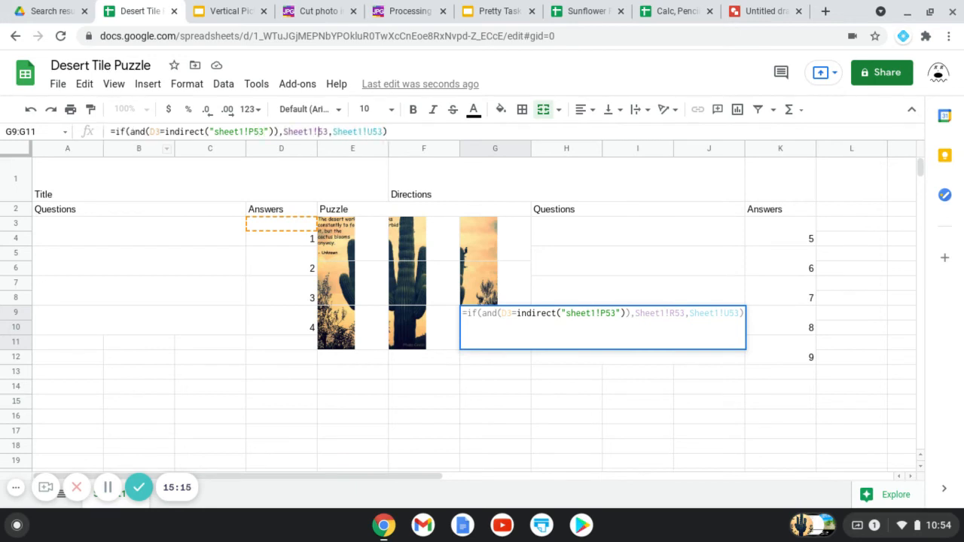
{"action": "type", "text": "T"}
{"action": "key", "text": "Right"}
{"action": "key", "text": "Right"}
{"action": "key", "text": "Right"}
{"action": "key", "text": "Right"}
{"action": "key", "text": "Right"}
{"action": "key", "text": "Right"}
{"action": "key", "text": "Right"}
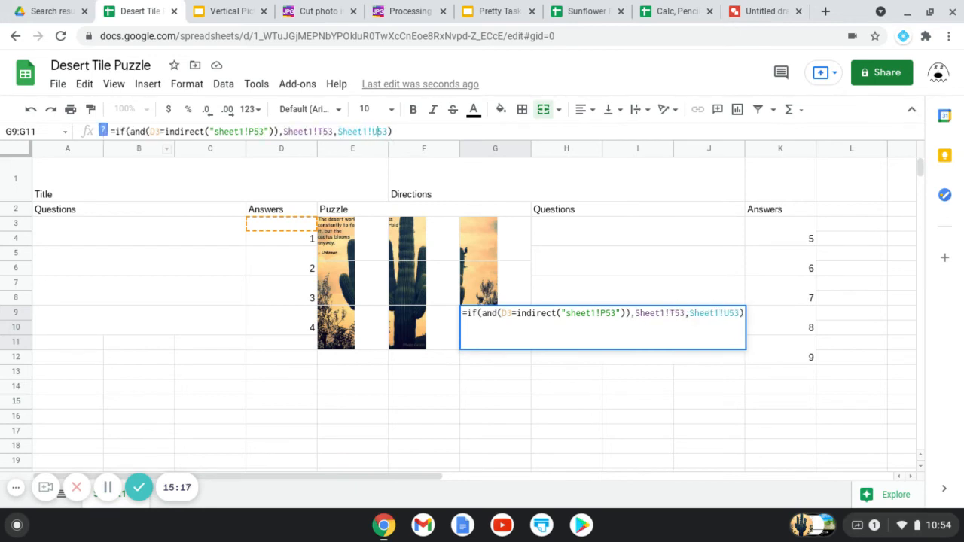
{"action": "key", "text": "BackSpace"}
{"action": "type", "text": "W"}
{"action": "left_click", "coordinate": [321, 379]}
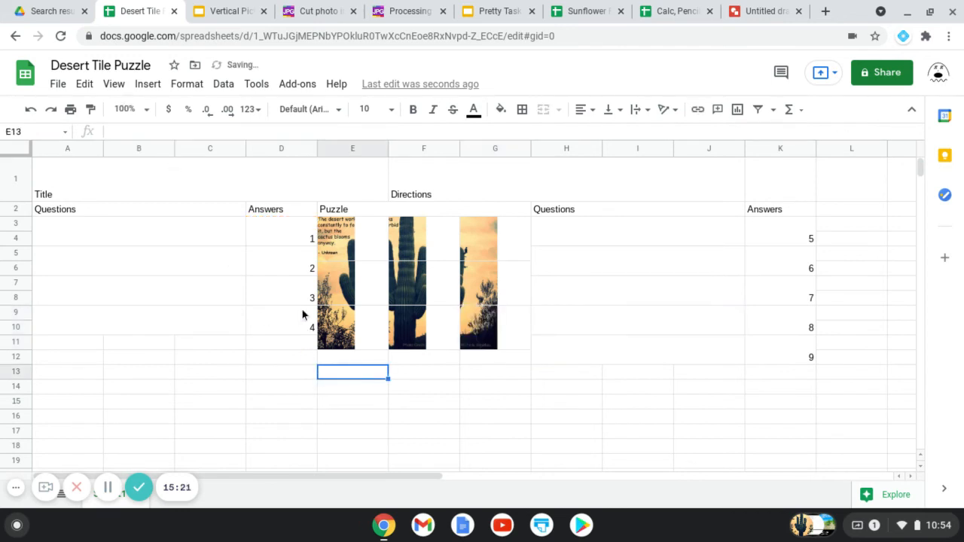
- Clear the four answers in column D to test the puzzle's wrong-answer tiles
{"action": "left_click", "coordinate": [293, 235]}
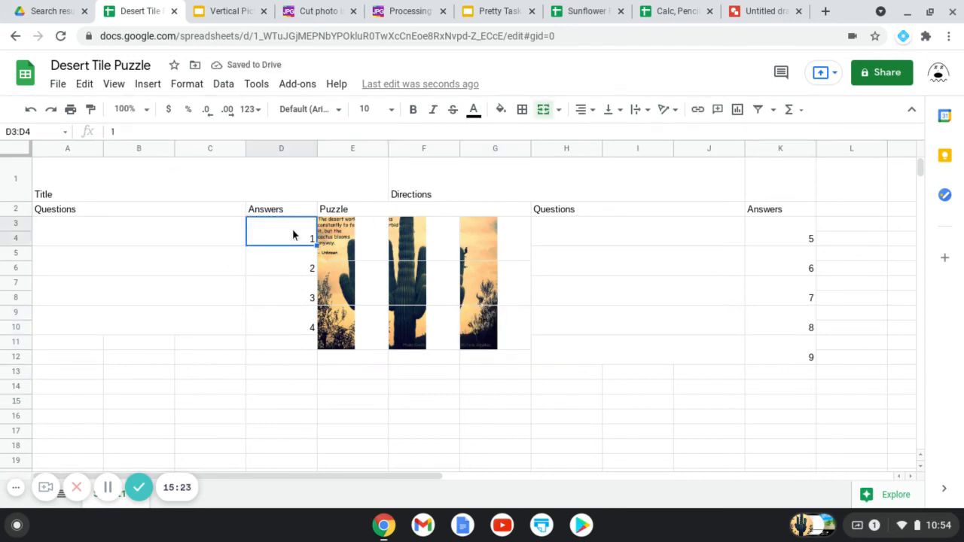
{"action": "key", "text": "Delete"}
{"action": "key", "text": "Down"}
{"action": "key", "text": "Delete"}
{"action": "key", "text": "Down"}
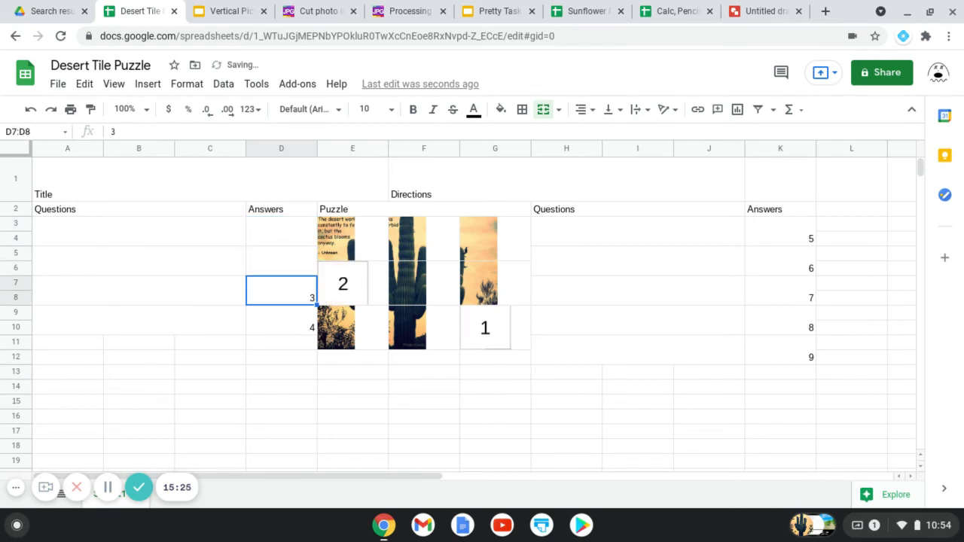
{"action": "key", "text": "Delete"}
{"action": "key", "text": "Down"}
{"action": "key", "text": "Delete"}
- Clear the five answers in column K, from K11 up to K3, to test the remaining tiles
{"action": "key", "text": "Right"}
{"action": "key", "text": "Right"}
{"action": "key", "text": "Right"}
{"action": "key", "text": "Right"}
{"action": "key", "text": "Right"}
{"action": "key", "text": "Right"}
{"action": "key", "text": "Right"}
{"action": "key", "text": "Right"}
{"action": "key", "text": "Right"}
{"action": "key", "text": "Right"}
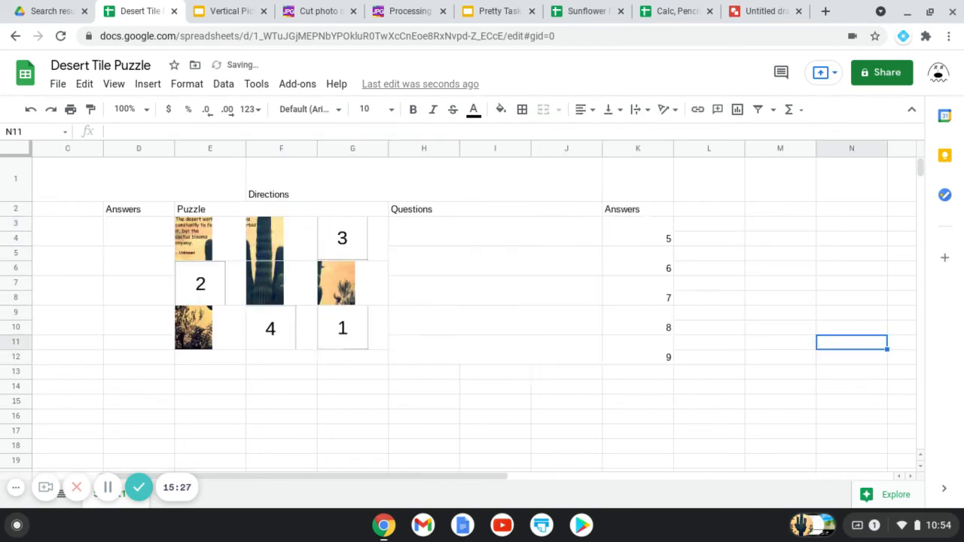
{"action": "key", "text": "Left"}
{"action": "key", "text": "Left"}
{"action": "key", "text": "Left"}
{"action": "key", "text": "Left"}
{"action": "key", "text": "Left"}
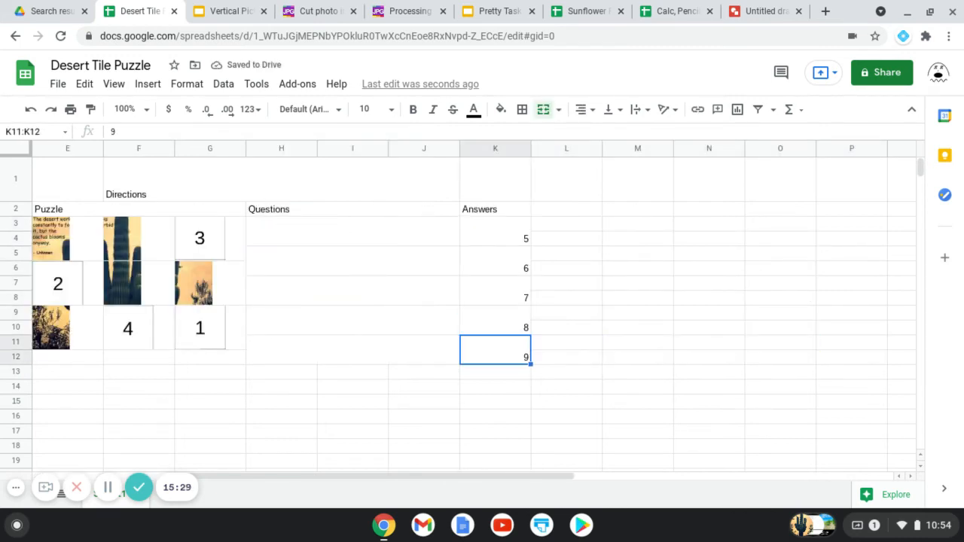
{"action": "key", "text": "Delete"}
{"action": "key", "text": "Up"}
{"action": "key", "text": "Delete"}
{"action": "key", "text": "Up"}
{"action": "key", "text": "Delete"}
{"action": "key", "text": "Up"}
{"action": "key", "text": "Delete"}
{"action": "key", "text": "Up"}
{"action": "key", "text": "Delete"}
- Enter the answers 1, 2, 3 and 4 in the column D answer cells, starting at D3
{"action": "key", "text": "Left"}
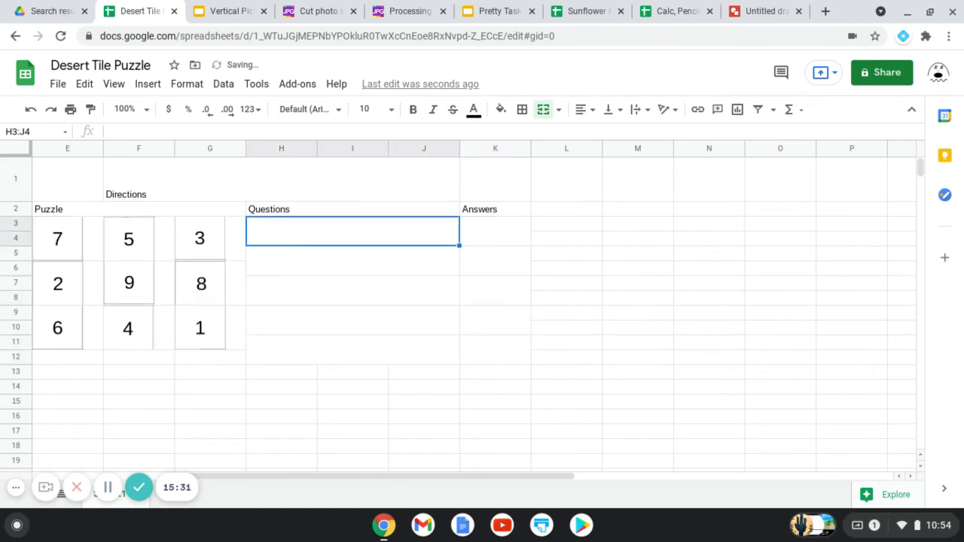
{"action": "key", "text": "Left"}
{"action": "key", "text": "Left"}
{"action": "key", "text": "Left"}
{"action": "key", "text": "Left"}
{"action": "key", "text": "Left"}
{"action": "key", "text": "Right"}
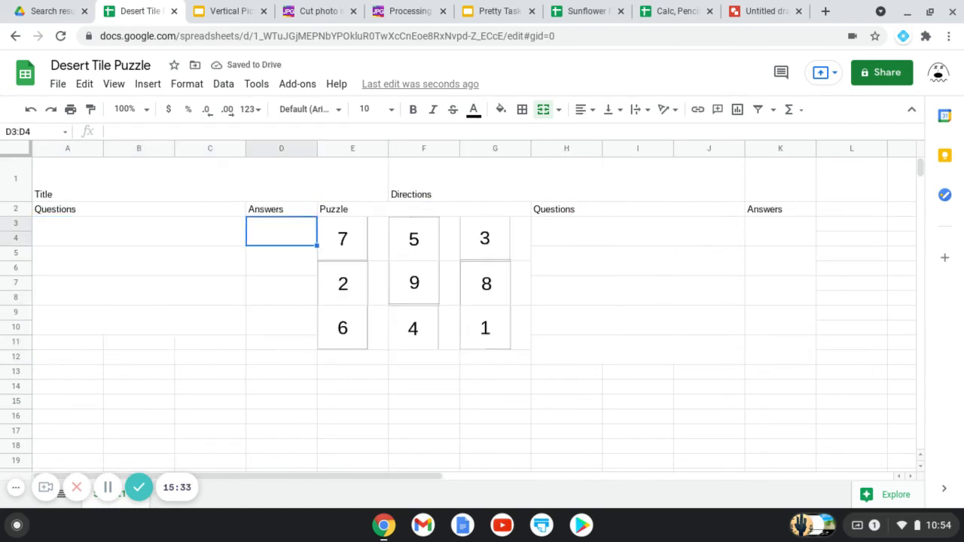
{"action": "type", "text": "1"}
{"action": "key", "text": "Return"}
{"action": "type", "text": "2"}
{"action": "key", "text": "Return"}
{"action": "type", "text": "3"}
{"action": "key", "text": "Return"}
{"action": "type", "text": "4"}
{"action": "key", "text": "Tab"}
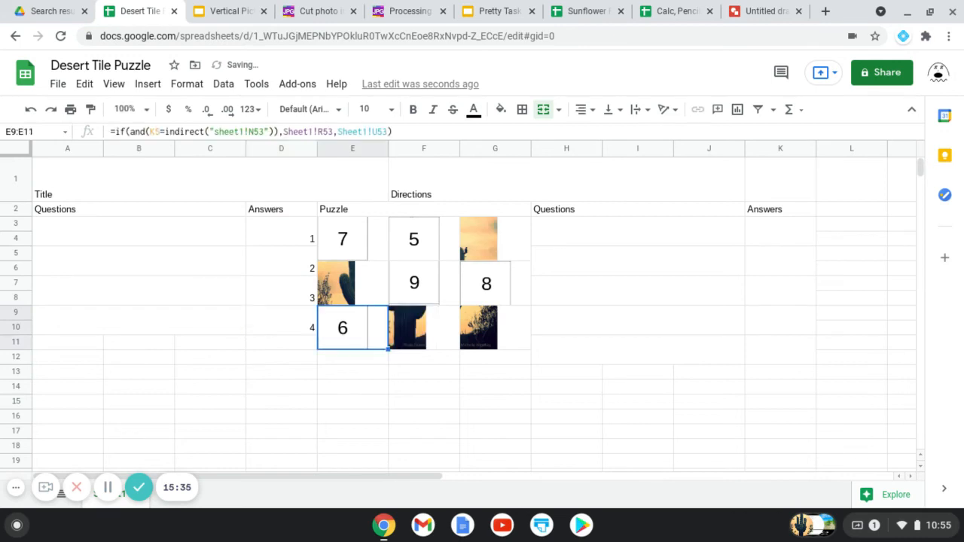
- Enter the answers 5, 6, 7, 8 and 9 in the column K answer cells, starting at K3
{"action": "key", "text": "Right"}
{"action": "key", "text": "Right"}
{"action": "key", "text": "Right"}
{"action": "key", "text": "Right"}
{"action": "key", "text": "Right"}
{"action": "key", "text": "Left"}
{"action": "key", "text": "Up"}
{"action": "key", "text": "Up"}
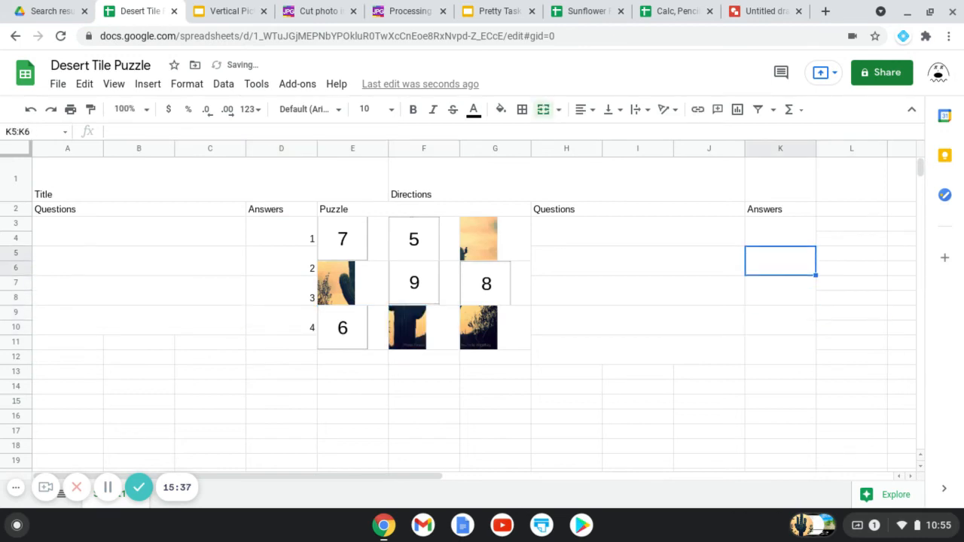
{"action": "key", "text": "Up"}
{"action": "type", "text": "5"}
{"action": "key", "text": "Return"}
{"action": "type", "text": "6"}
{"action": "key", "text": "Return"}
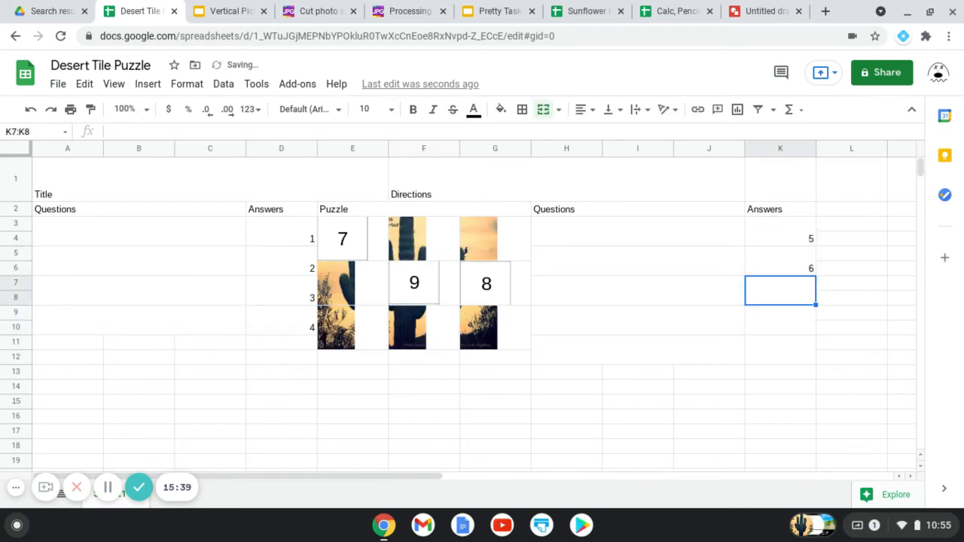
{"action": "type", "text": "7"}
{"action": "key", "text": "Return"}
{"action": "type", "text": "8"}
{"action": "key", "text": "Return"}
{"action": "type", "text": "9"}
{"action": "key", "text": "Return"}
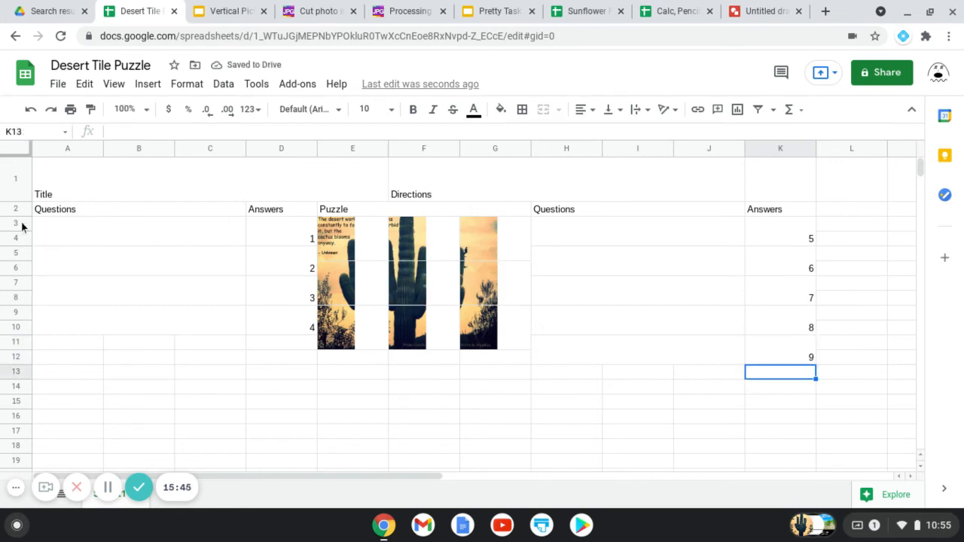
- Increase the height of rows 3 to 11 and narrow columns E to G equally so the picture tiles fill their cells
{"action": "left_click_drag", "start_coordinate": [30, 252], "coordinate": [12, 344]}
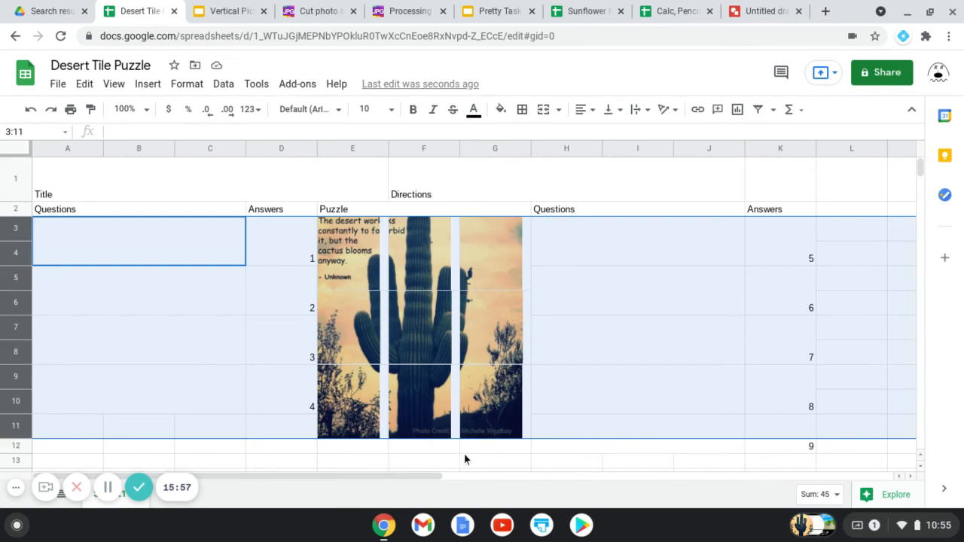
{"action": "left_click", "coordinate": [362, 149]}
{"action": "left_click", "coordinate": [433, 154], "text": "shift"}
{"action": "left_click", "coordinate": [490, 149], "text": "shift"}
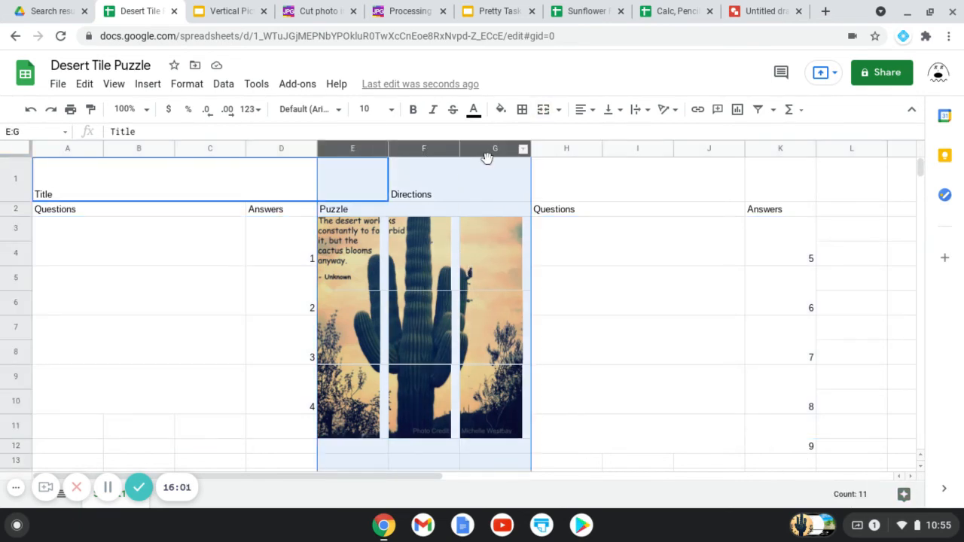
{"action": "left_click_drag", "start_coordinate": [459, 147], "coordinate": [446, 147]}
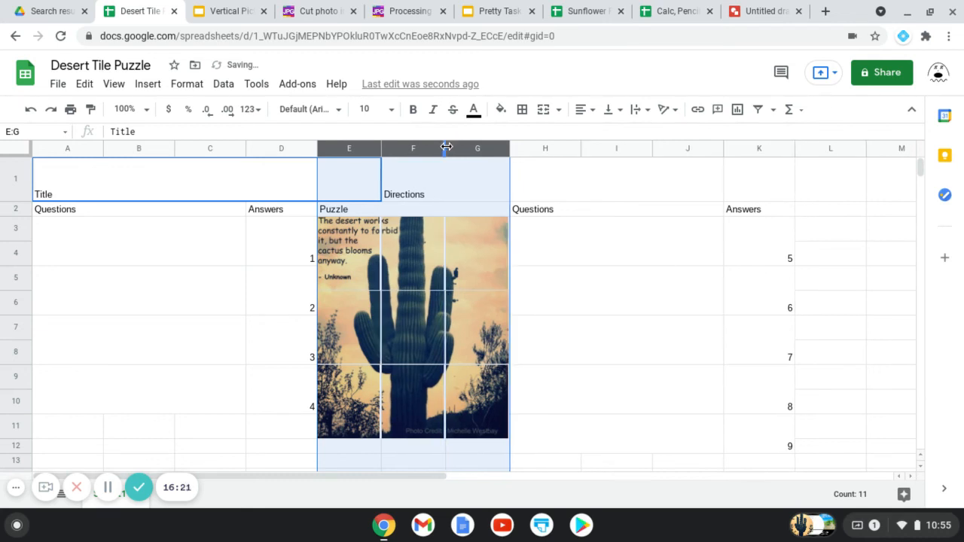
- Center the Questions and Answers headings horizontally in A2:D2 and H2:K2
{"action": "left_click", "coordinate": [225, 184]}
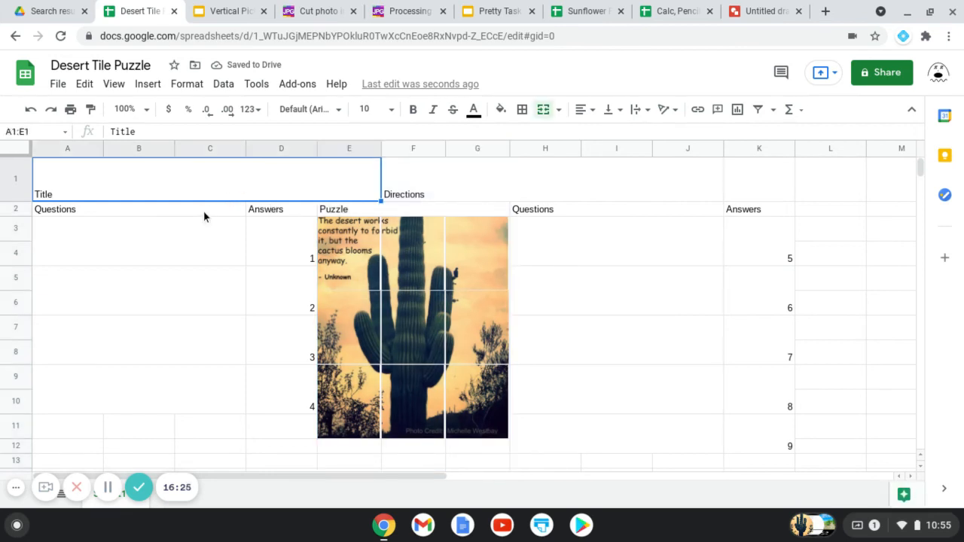
{"action": "left_click_drag", "start_coordinate": [204, 216], "coordinate": [255, 207]}
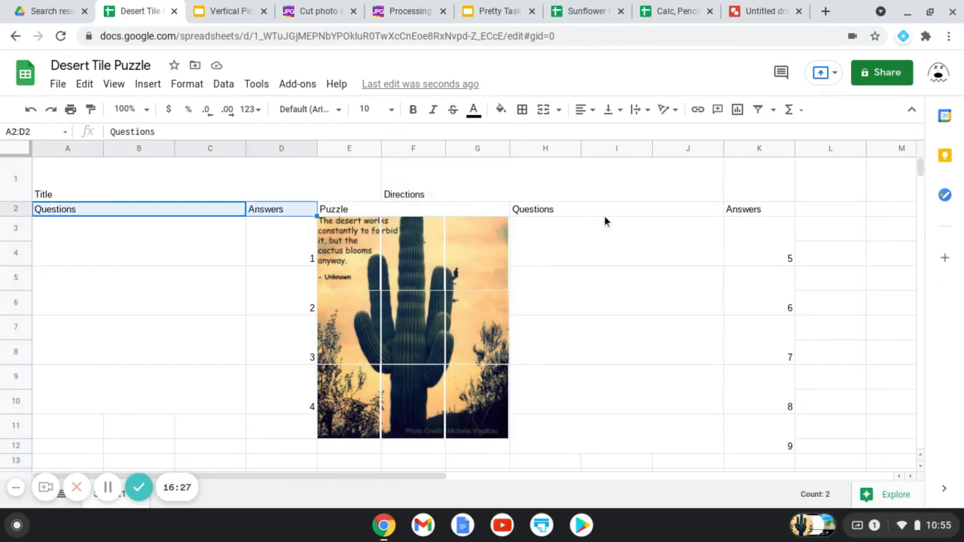
{"action": "left_click_drag", "start_coordinate": [612, 218], "coordinate": [740, 216]}
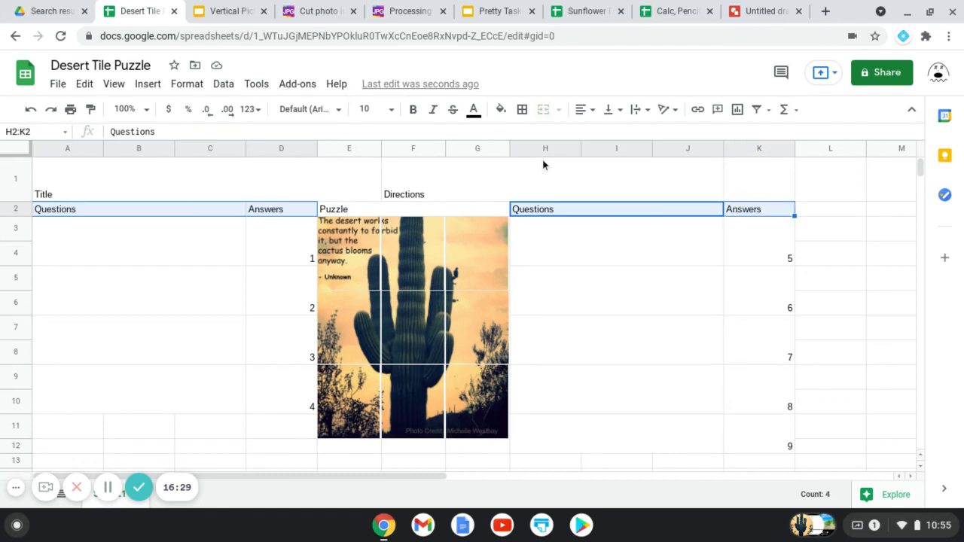
{"action": "left_click", "coordinate": [584, 110]}
{"action": "left_click", "coordinate": [601, 133]}
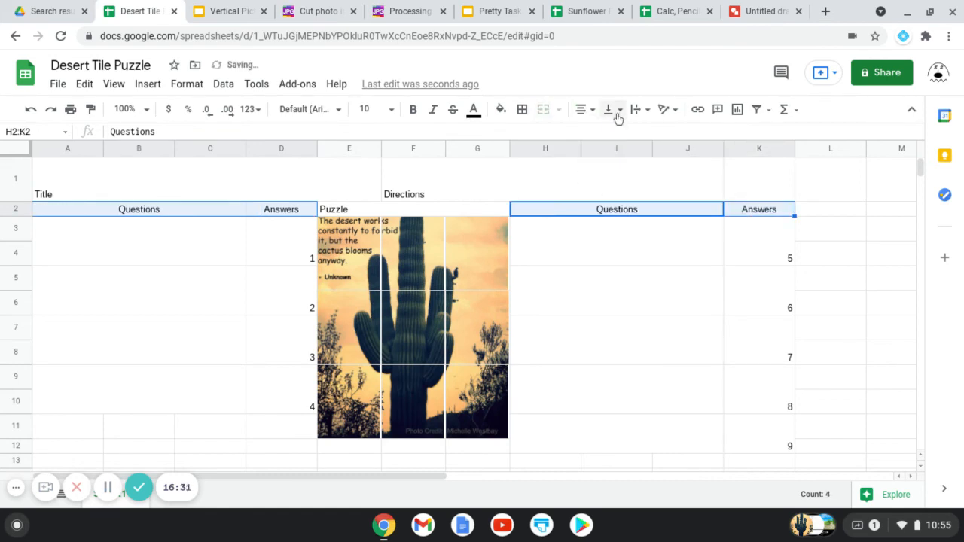
- Align the Questions and Answers headings in A2:D2 and H2:K2 to the vertical middle and give them borders on all sides
{"action": "left_click", "coordinate": [615, 111]}
{"action": "left_click", "coordinate": [630, 136]}
{"action": "left_click", "coordinate": [522, 110]}
{"action": "left_click", "coordinate": [530, 139]}
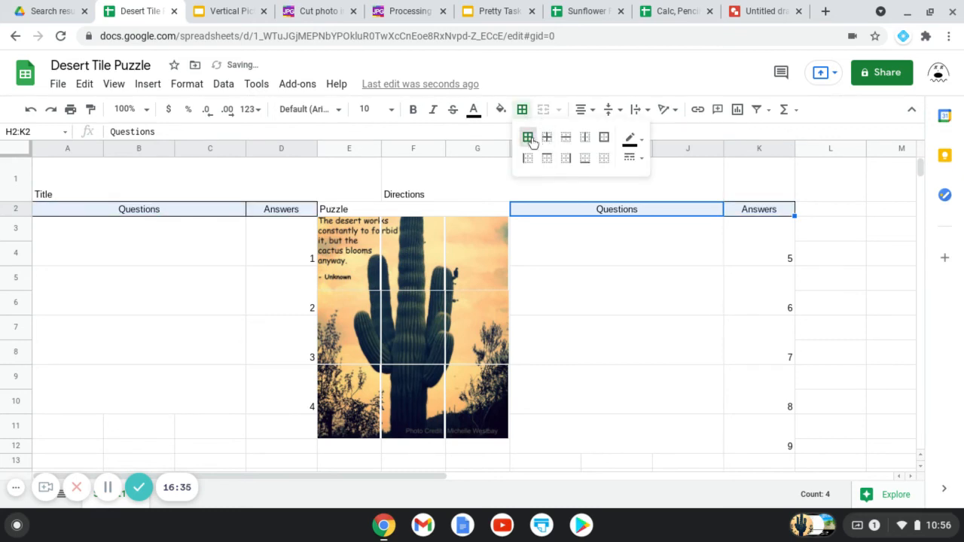
- Apply all borders to the question and answer cells in A3:D10 and H3:K12
{"action": "left_click_drag", "start_coordinate": [205, 237], "coordinate": [303, 406]}
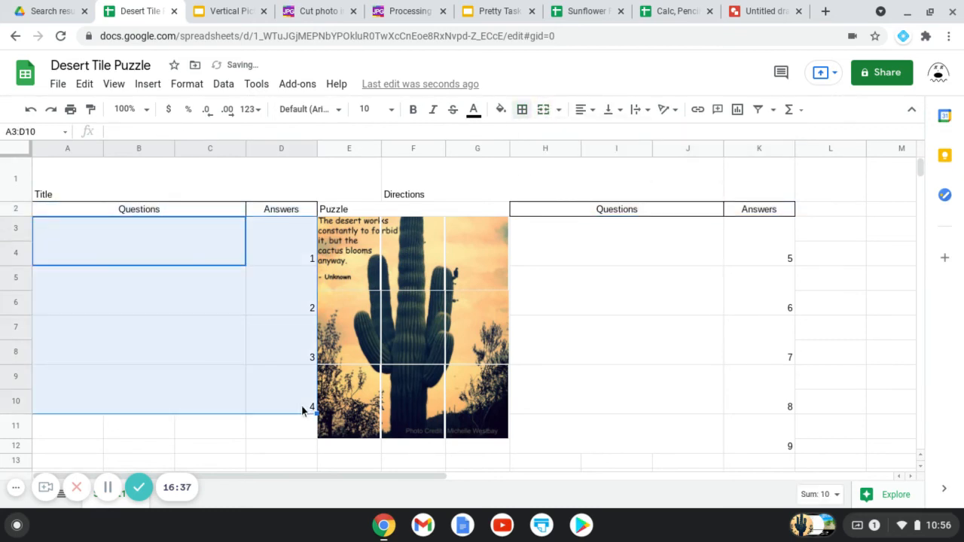
{"action": "left_click_drag", "start_coordinate": [639, 245], "coordinate": [769, 449], "text": "ctrl"}
{"action": "left_click", "coordinate": [521, 110]}
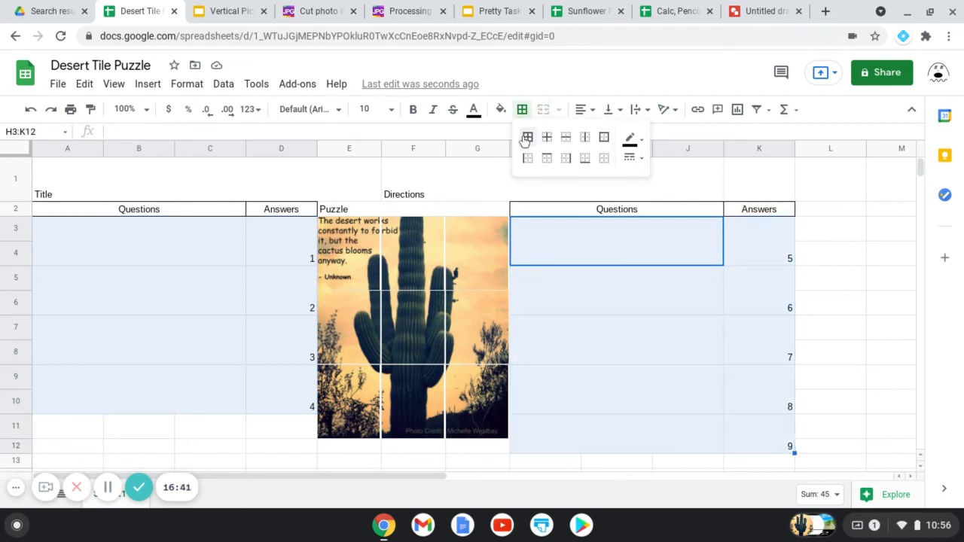
{"action": "left_click", "coordinate": [528, 138]}
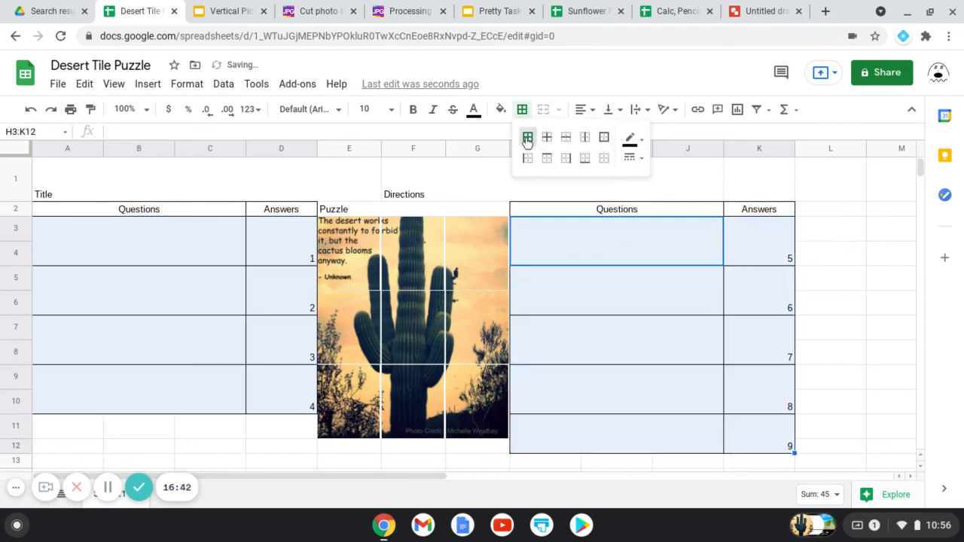
- Center the Puzzle heading in E2:G2 horizontally and vertically
{"action": "left_click", "coordinate": [350, 234]}
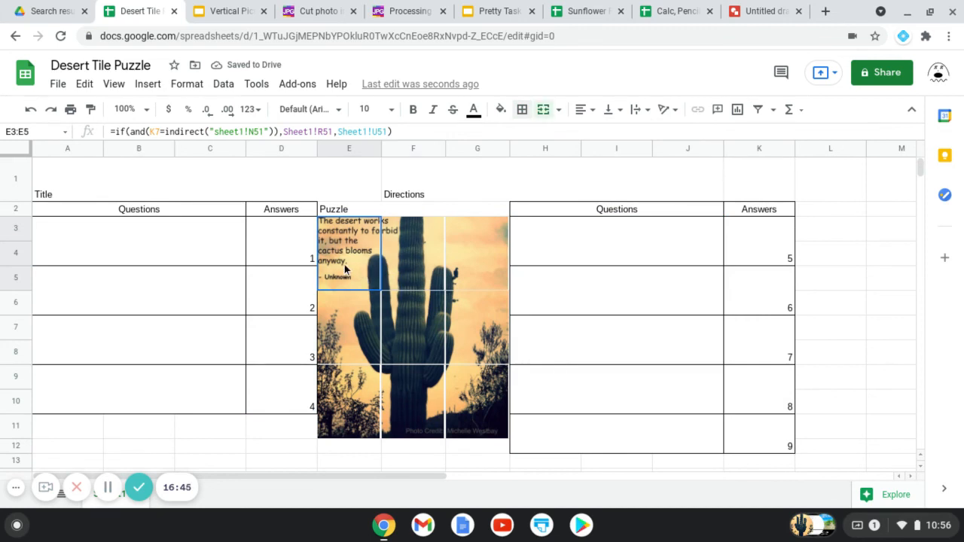
{"action": "left_click", "coordinate": [363, 206]}
{"action": "left_click", "coordinate": [591, 113]}
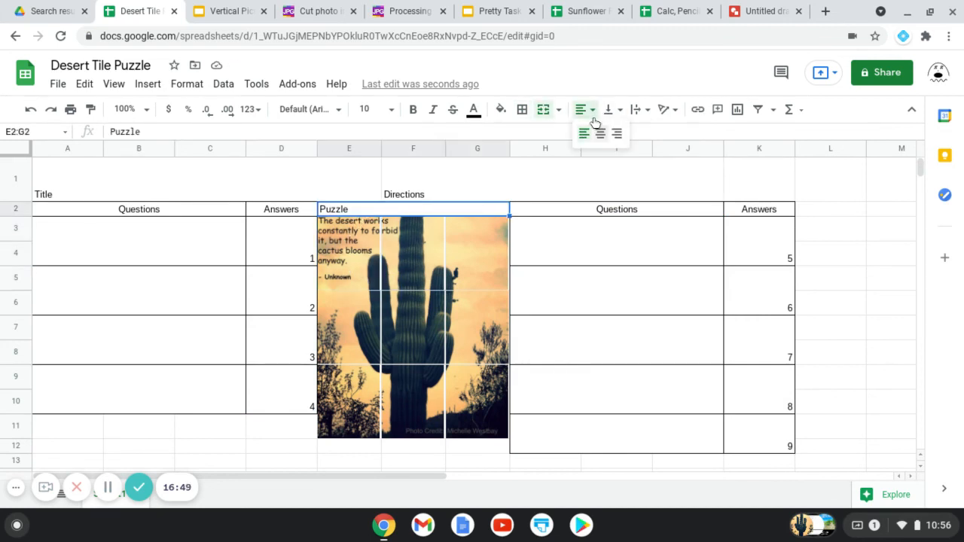
{"action": "left_click", "coordinate": [600, 133]}
{"action": "left_click", "coordinate": [609, 111]}
{"action": "left_click", "coordinate": [626, 134]}
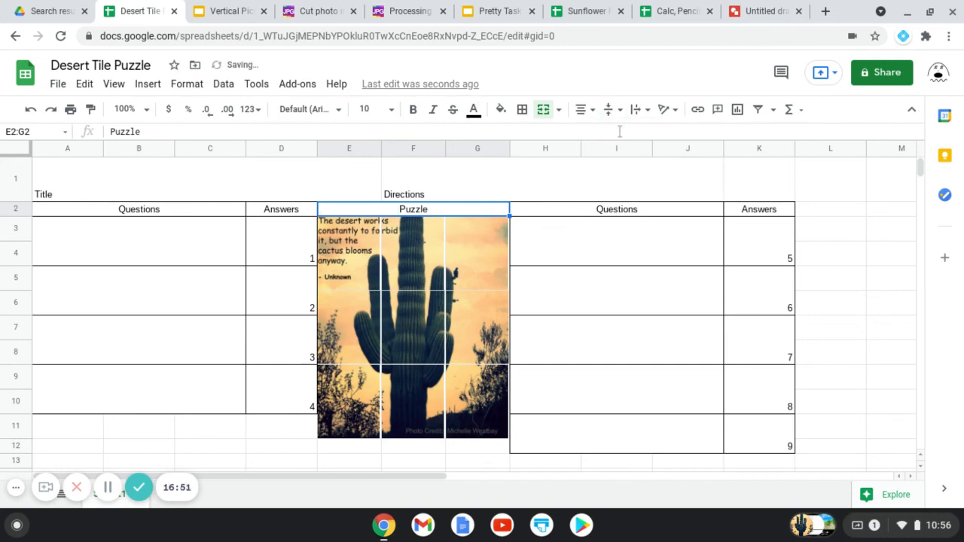
{"action": "left_click", "coordinate": [531, 113]}
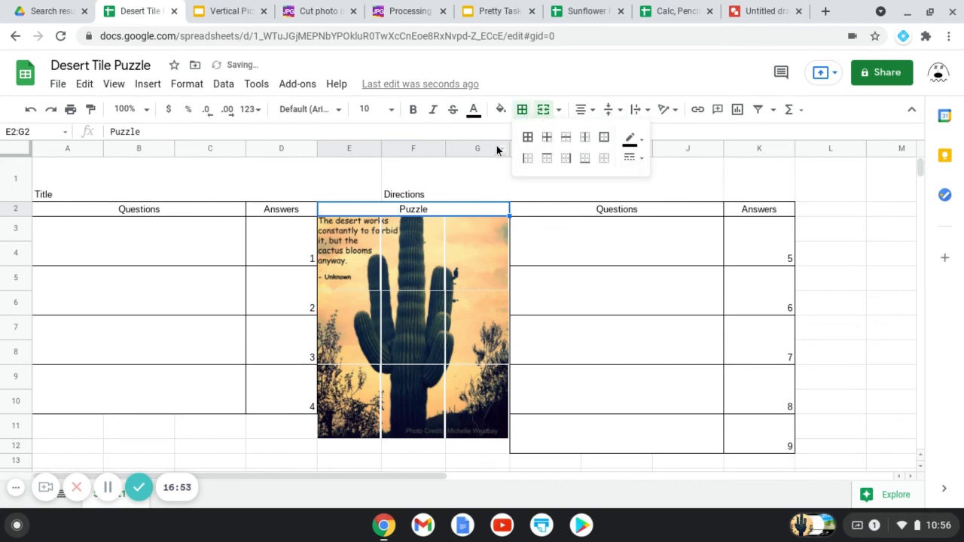
- Extend the merged Directions cell to F1:K1 and apply all borders to the Title and Directions cells in row 1
{"action": "left_click_drag", "start_coordinate": [351, 181], "coordinate": [430, 183]}
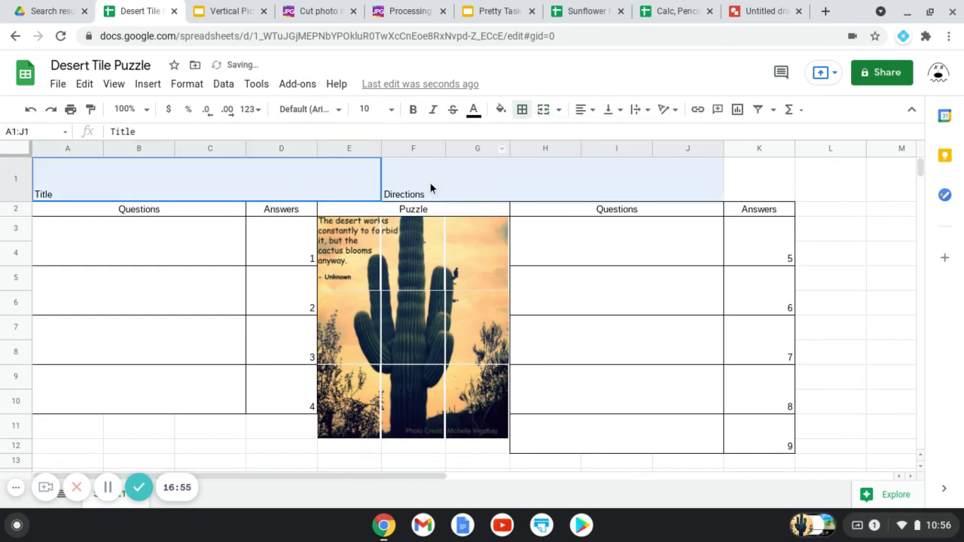
{"action": "left_click", "coordinate": [361, 182]}
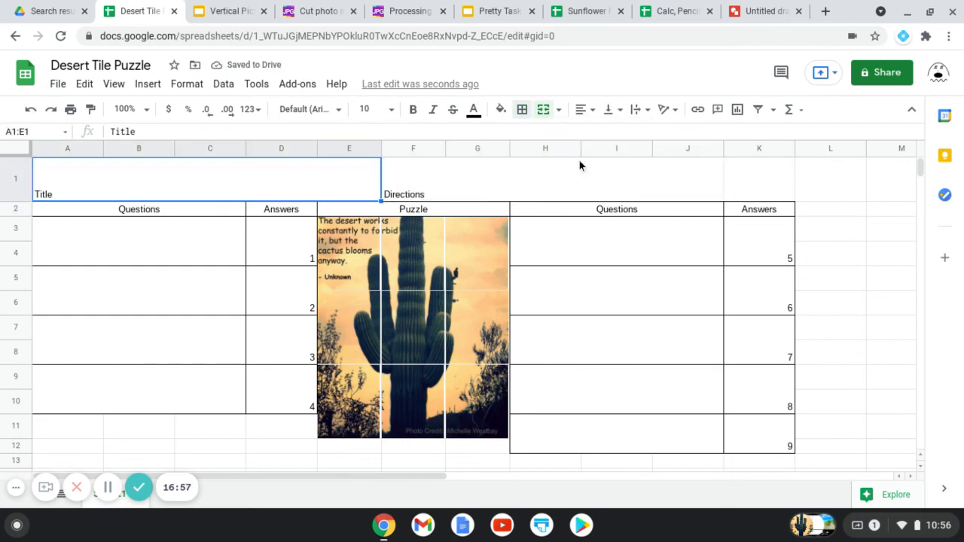
{"action": "left_click_drag", "start_coordinate": [700, 177], "coordinate": [741, 182]}
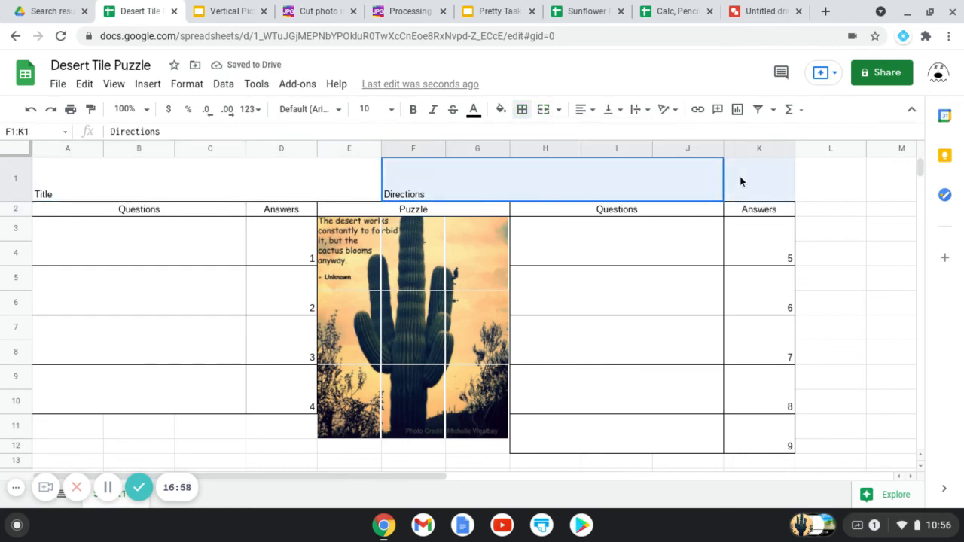
{"action": "left_click", "coordinate": [543, 110]}
{"action": "left_click_drag", "start_coordinate": [368, 177], "coordinate": [439, 184]}
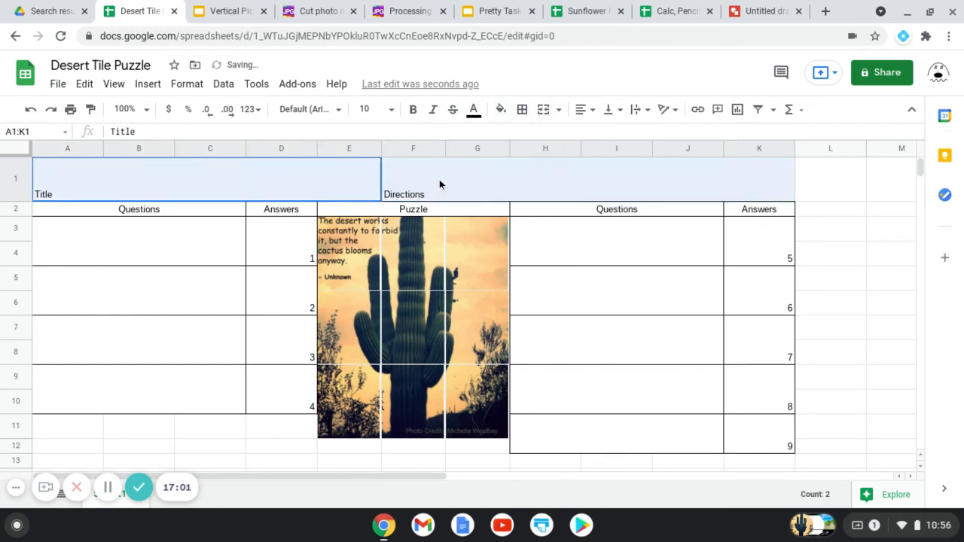
{"action": "left_click", "coordinate": [522, 110]}
{"action": "left_click", "coordinate": [528, 140]}
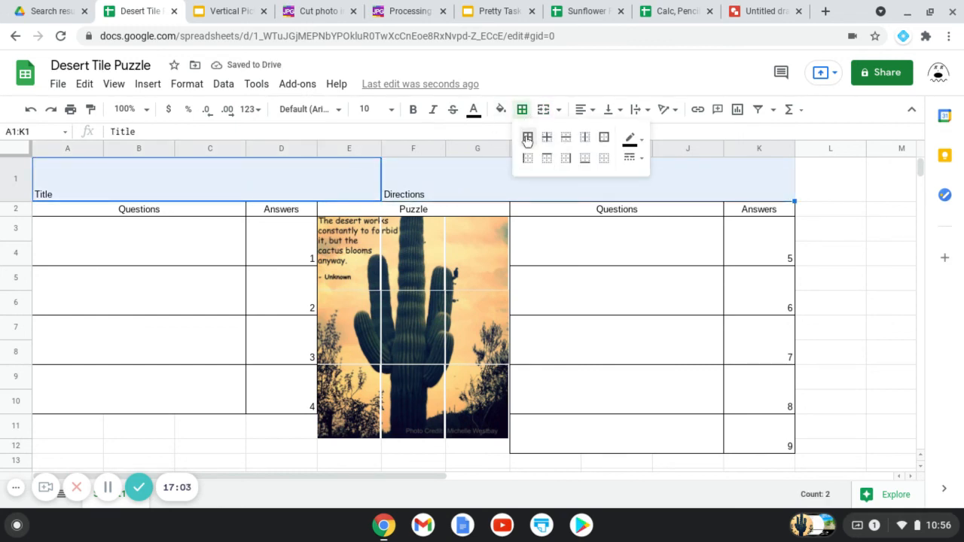
- Center the Title text in A1:E1 both horizontally and vertically
{"action": "left_click", "coordinate": [286, 171]}
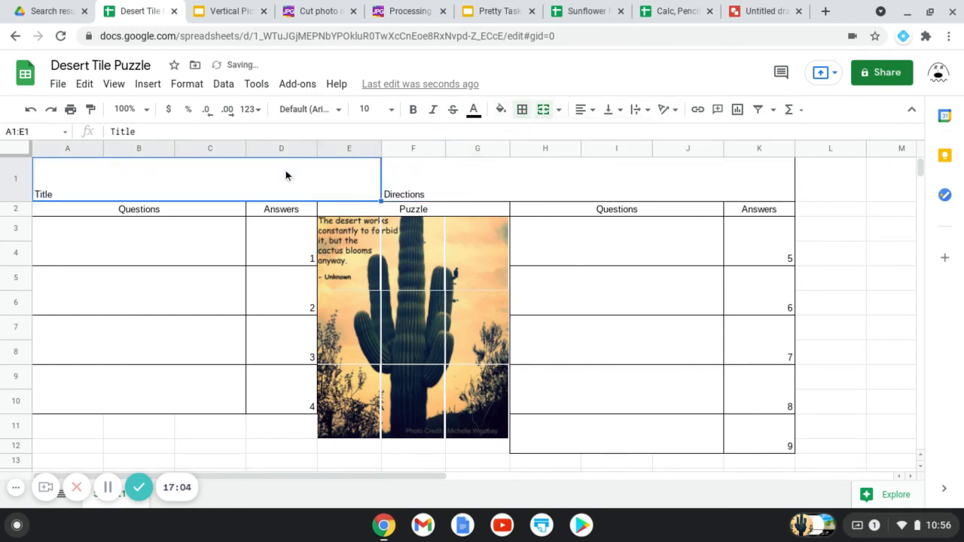
{"action": "left_click", "coordinate": [585, 109]}
{"action": "left_click", "coordinate": [603, 134]}
{"action": "left_click", "coordinate": [614, 109]}
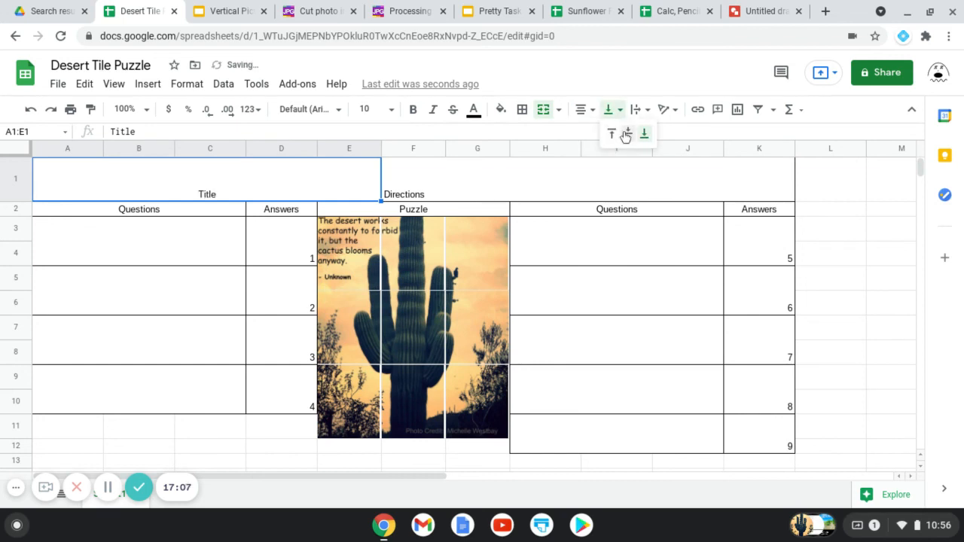
{"action": "left_click", "coordinate": [625, 134]}
- Align the Directions text to the top of its merged cell F1:K1
{"action": "left_click", "coordinate": [446, 173]}
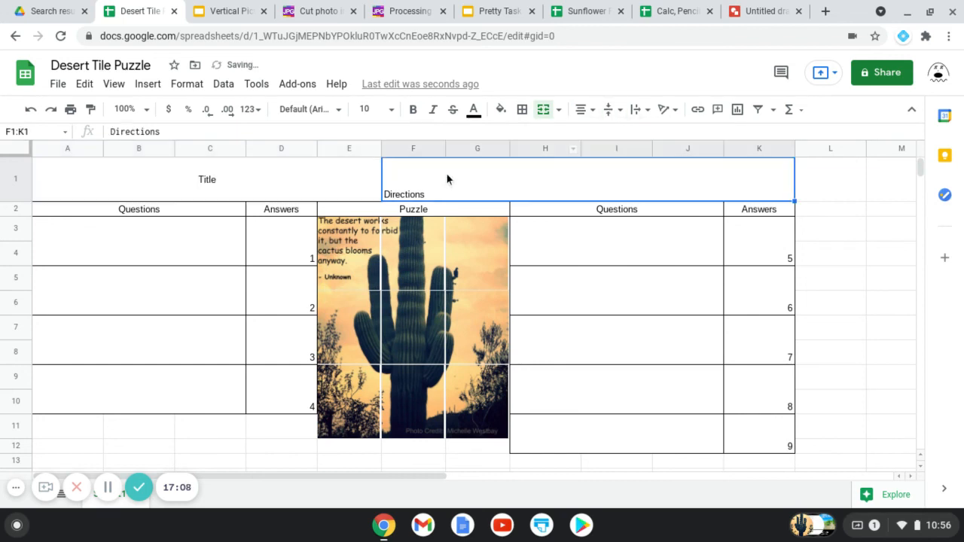
{"action": "left_click", "coordinate": [614, 109]}
{"action": "left_click", "coordinate": [609, 134]}
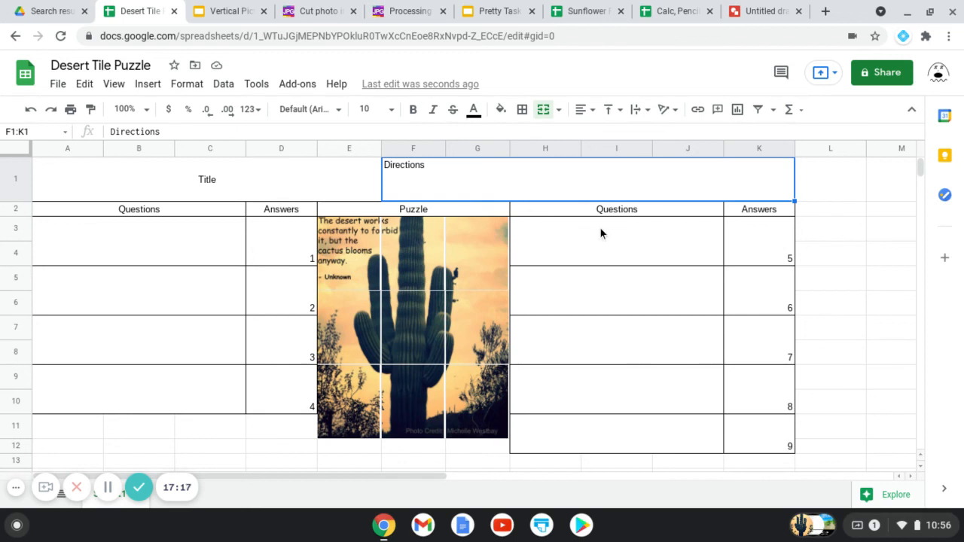
- Delete rows 61 to 208, which lie below the Answers, Right and Wrong tables
{"action": "scroll", "coordinate": [600, 233], "scroll_direction": "down", "scroll_amount": 20}
{"action": "scroll", "coordinate": [600, 233], "scroll_direction": "down", "scroll_amount": 20}
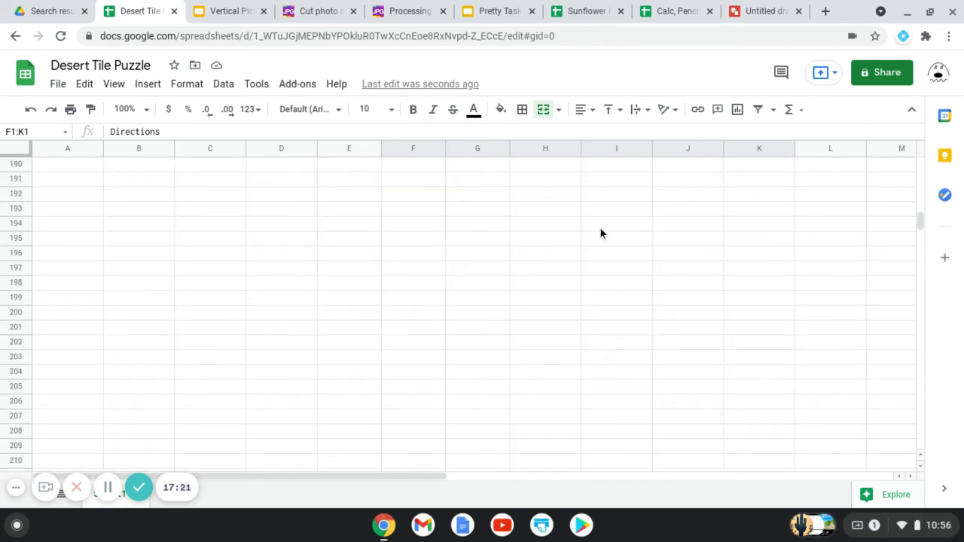
{"action": "scroll", "coordinate": [645, 380], "scroll_direction": "up", "scroll_amount": 20}
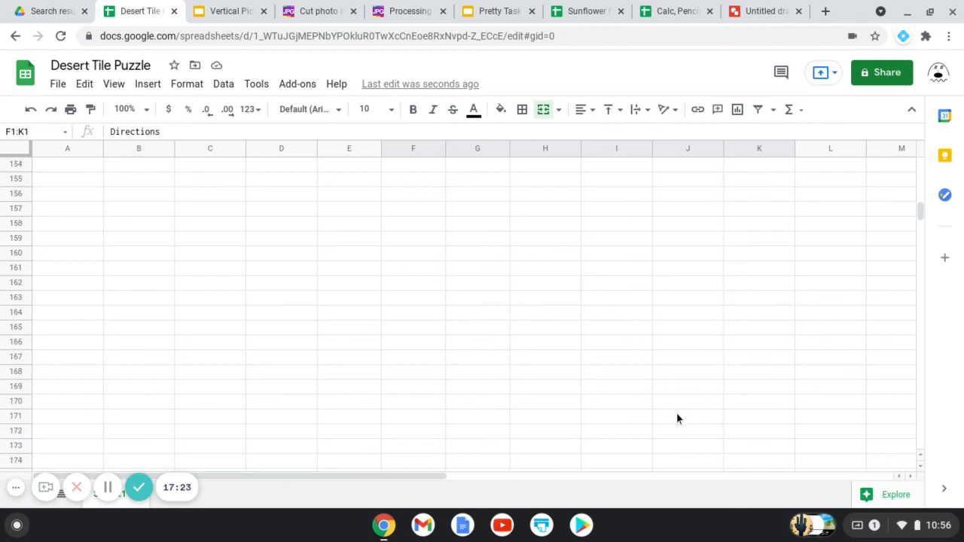
{"action": "scroll", "coordinate": [667, 423], "scroll_direction": "up", "scroll_amount": 10}
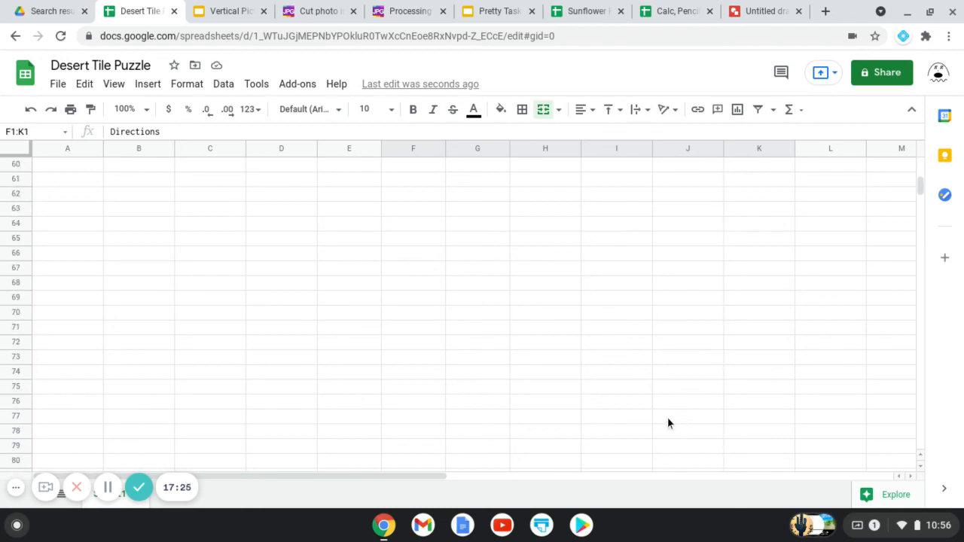
{"action": "left_click_drag", "start_coordinate": [445, 473], "coordinate": [681, 457]}
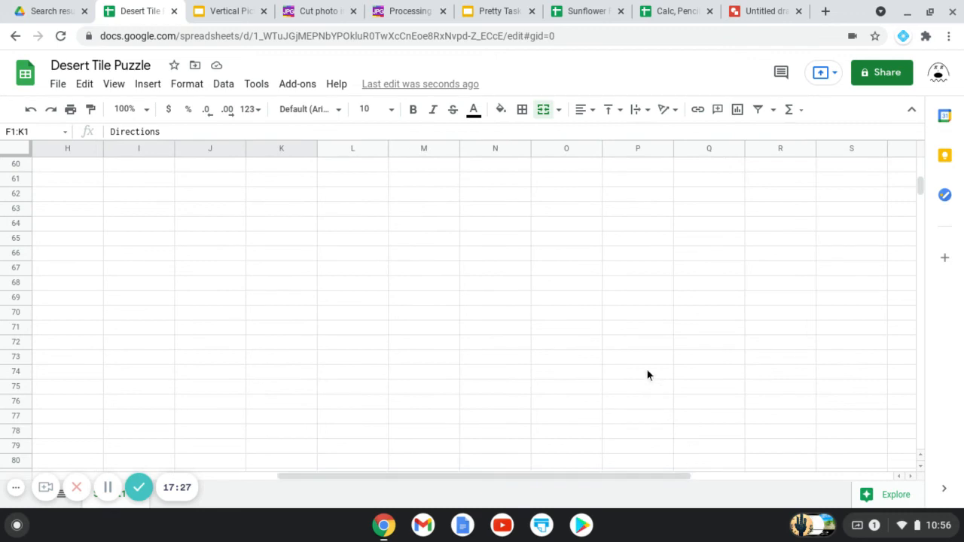
{"action": "scroll", "coordinate": [647, 370], "scroll_direction": "up", "scroll_amount": 5}
{"action": "left_click_drag", "start_coordinate": [548, 477], "coordinate": [568, 460]}
{"action": "scroll", "coordinate": [128, 354], "scroll_direction": "down", "scroll_amount": 1}
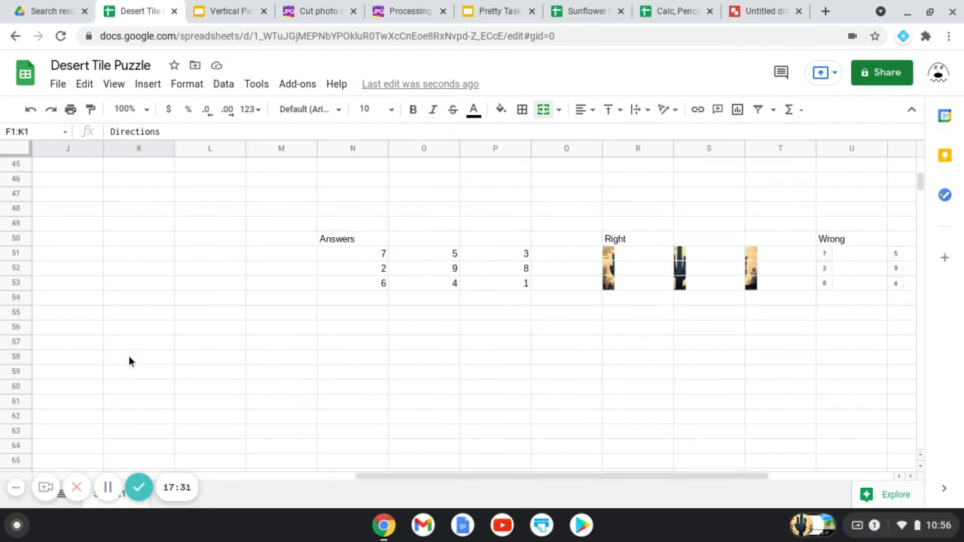
{"action": "mouse_move", "coordinate": [16, 401]}
{"action": "left_mouse_down"}
{"action": "mouse_move", "coordinate": [14, 521]}
{"action": "mouse_move", "coordinate": [11, 383]}
{"action": "left_mouse_up"}
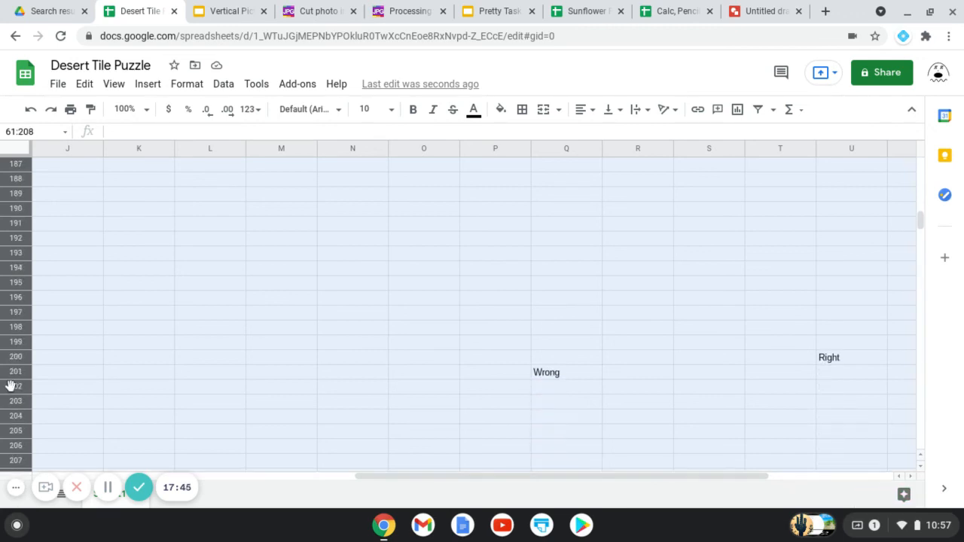
{"action": "right_click", "coordinate": [18, 301]}
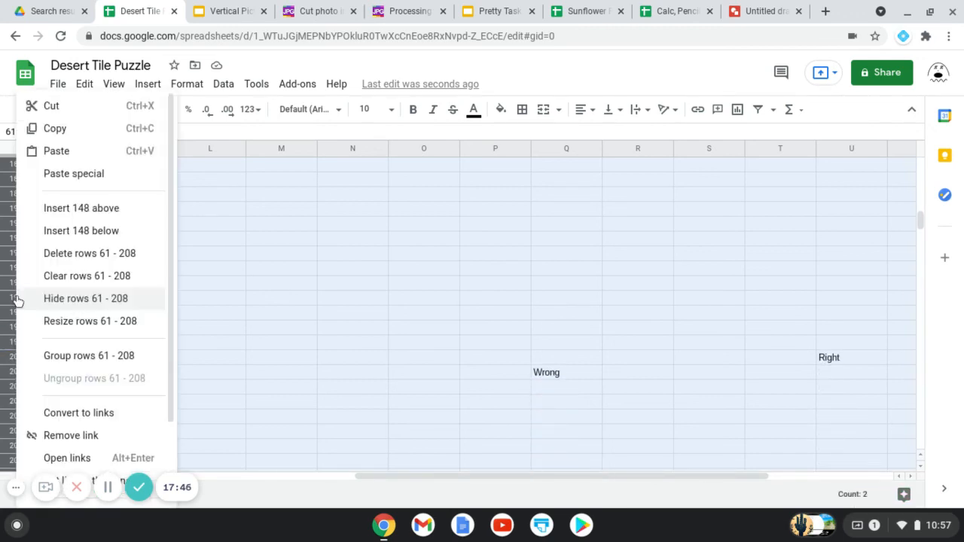
{"action": "left_click", "coordinate": [76, 277]}
- Delete all remaining rows below row 60 in successive blocks so that the sheet ends at row 60
{"action": "right_click", "coordinate": [10, 301]}
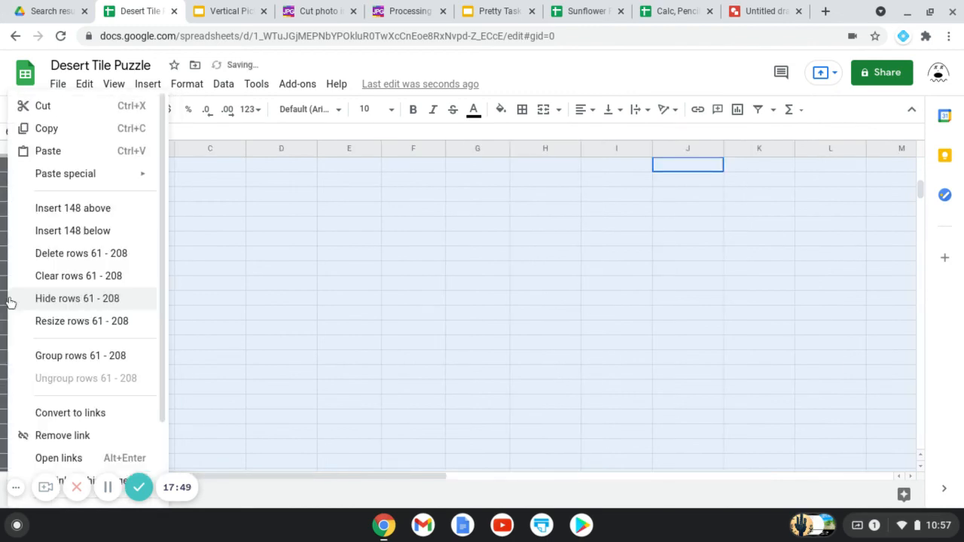
{"action": "left_click", "coordinate": [103, 256]}
{"action": "right_click", "coordinate": [8, 275]}
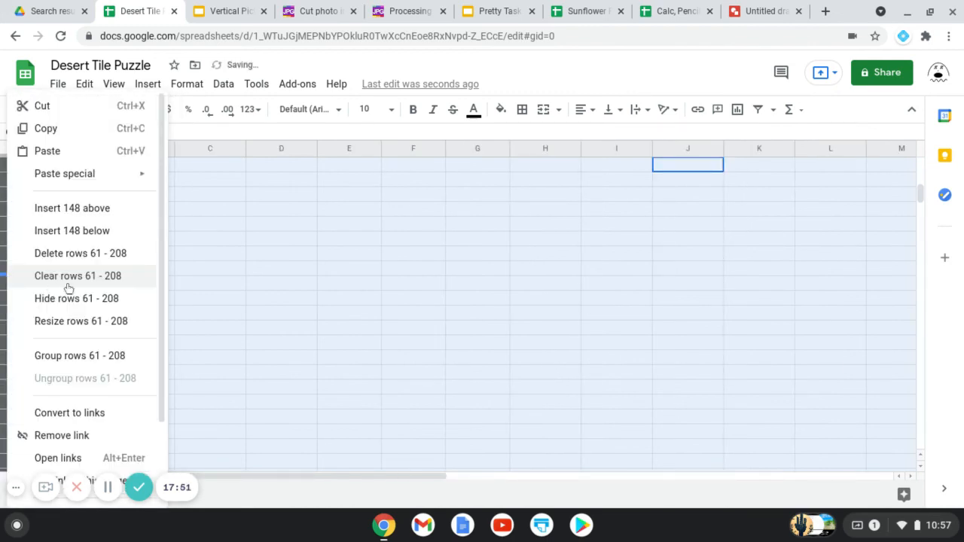
{"action": "left_click", "coordinate": [85, 256]}
{"action": "right_click", "coordinate": [17, 280]}
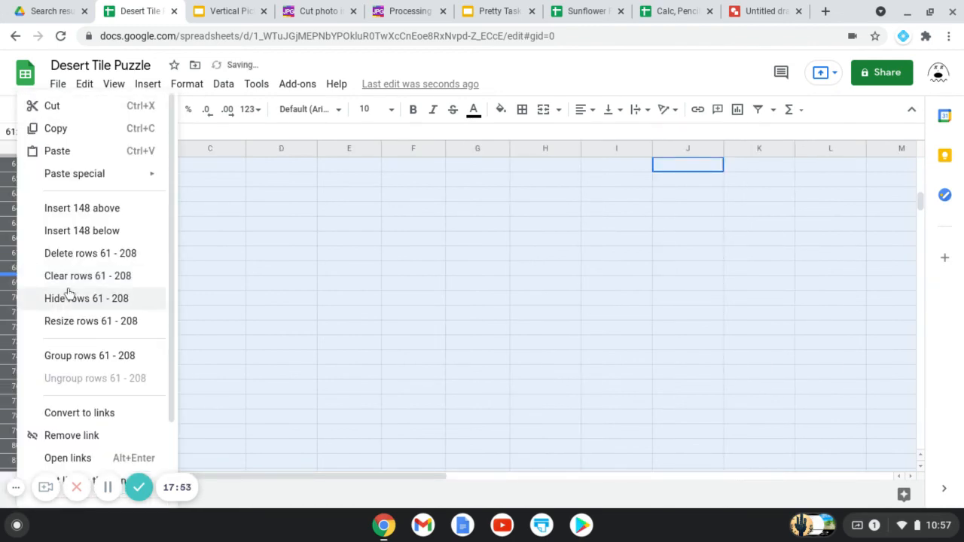
{"action": "left_click", "coordinate": [110, 254]}
{"action": "right_click", "coordinate": [17, 304]}
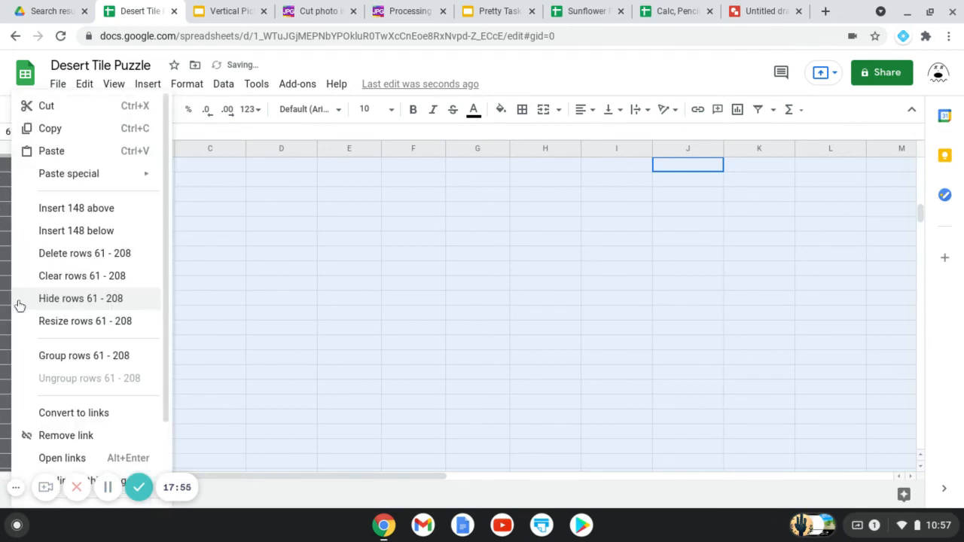
{"action": "left_click", "coordinate": [32, 253]}
{"action": "right_click", "coordinate": [22, 281]}
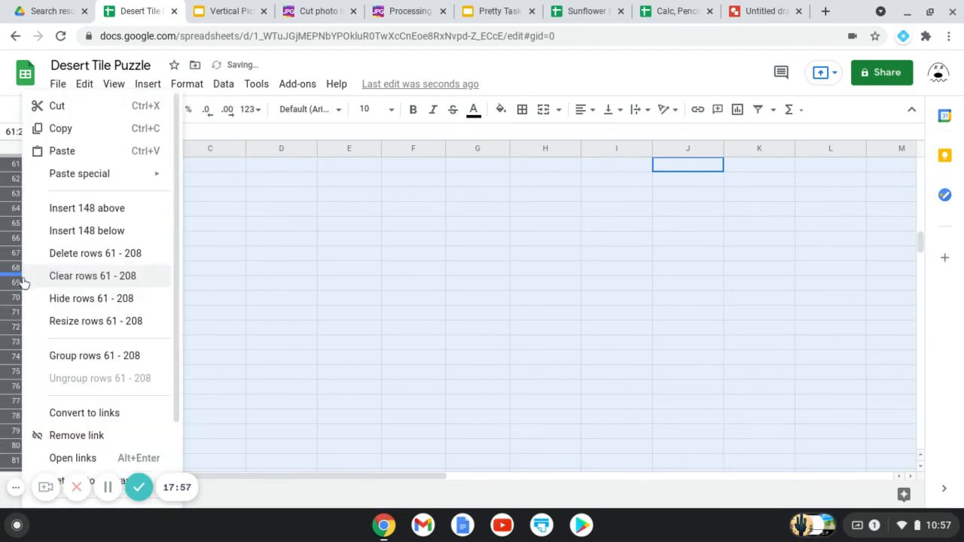
{"action": "left_click", "coordinate": [75, 254]}
{"action": "right_click", "coordinate": [25, 298]}
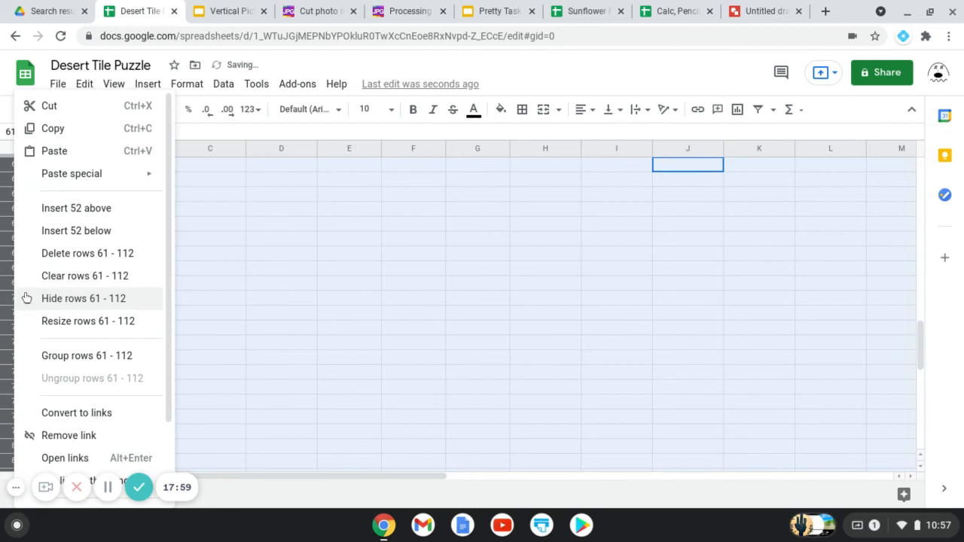
{"action": "left_click", "coordinate": [87, 254]}
- Set the text colour of the Answers, Right and Wrong tables in N50:W53 to white
{"action": "scroll", "coordinate": [556, 351], "scroll_direction": "up", "scroll_amount": 10}
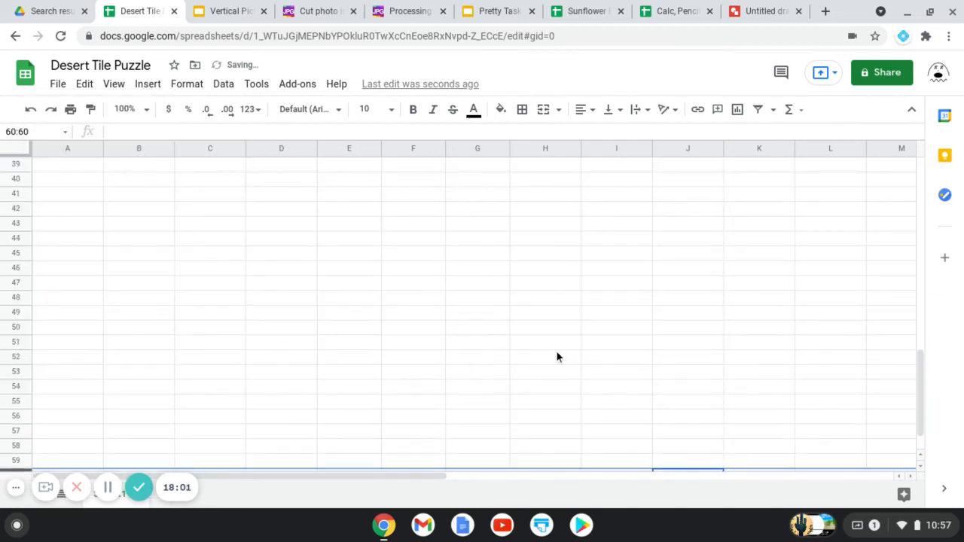
{"action": "scroll", "coordinate": [560, 356], "scroll_direction": "up", "scroll_amount": 2}
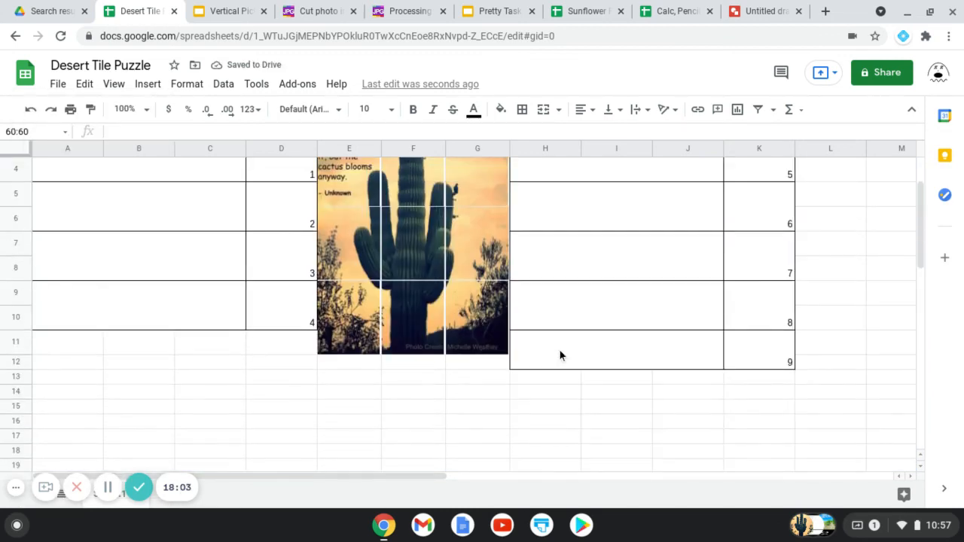
{"action": "scroll", "coordinate": [561, 358], "scroll_direction": "down", "scroll_amount": 10}
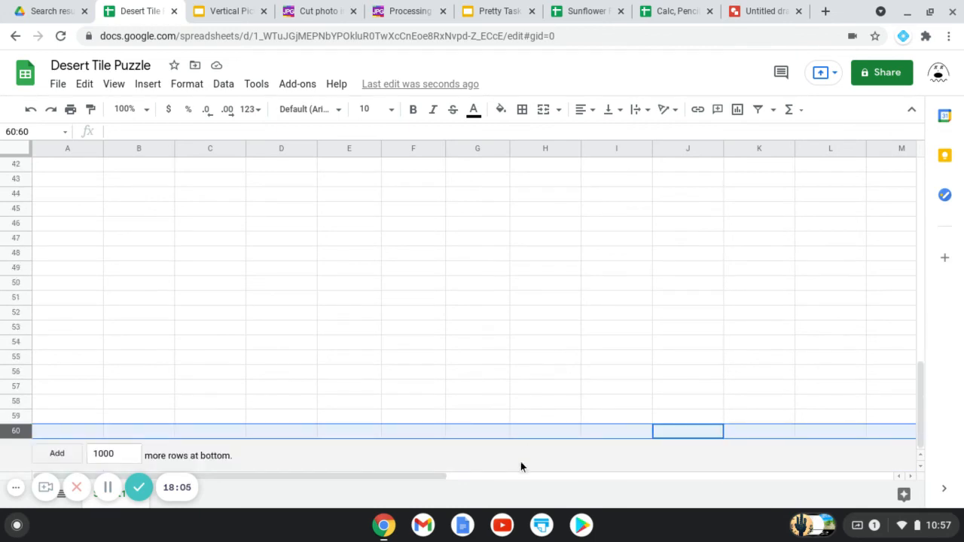
{"action": "left_click_drag", "start_coordinate": [460, 475], "coordinate": [833, 486]}
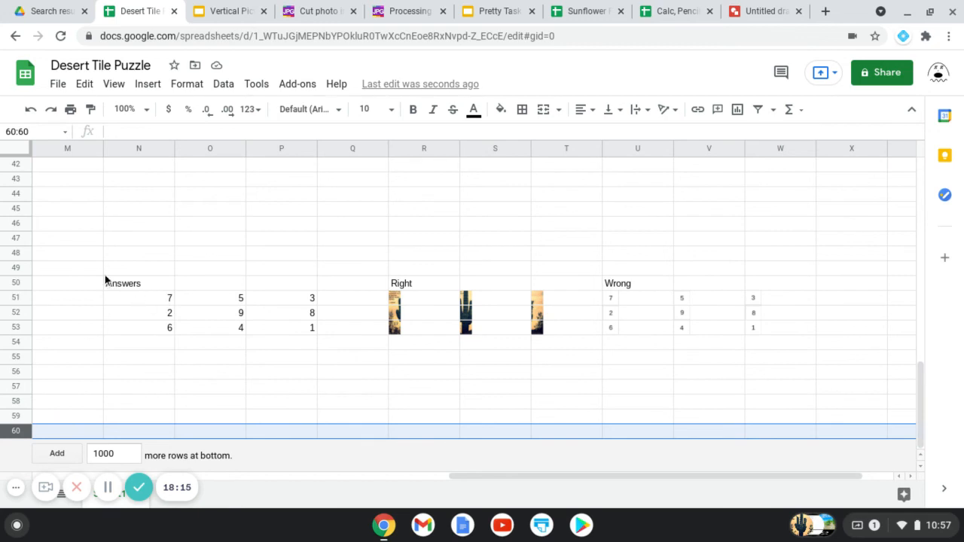
{"action": "left_click_drag", "start_coordinate": [114, 284], "coordinate": [764, 331]}
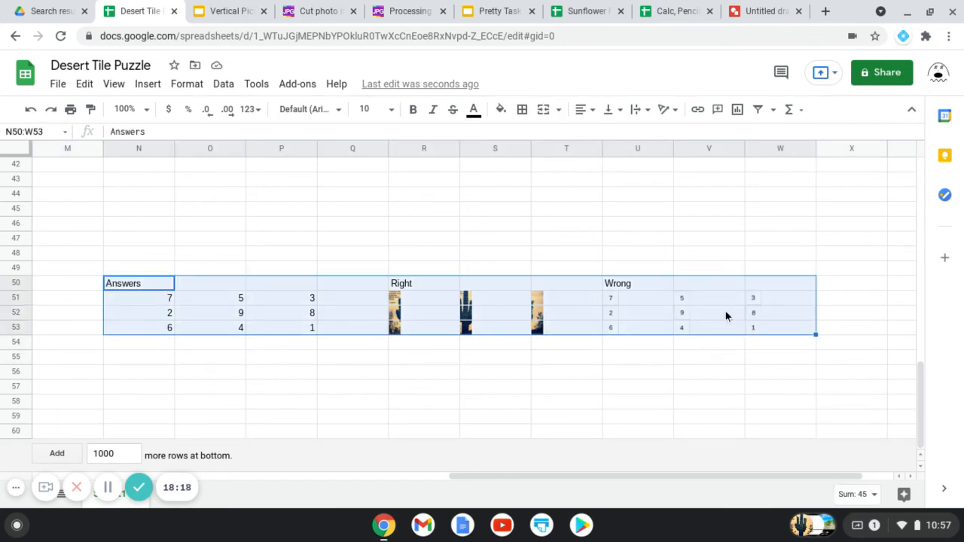
{"action": "left_click", "coordinate": [474, 111]}
{"action": "left_click", "coordinate": [618, 160]}
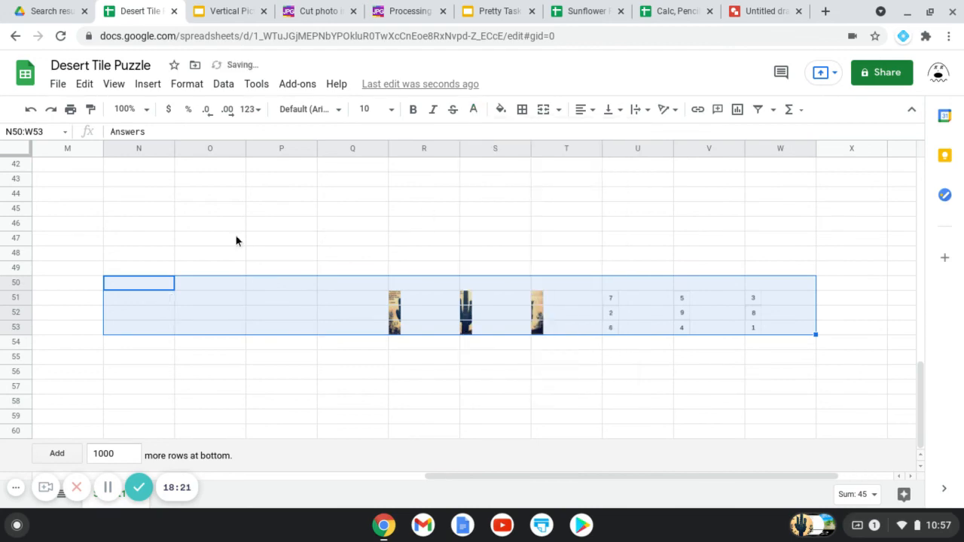
- Hide columns L to Z beside the puzzle layout
{"action": "scroll", "coordinate": [129, 261], "scroll_direction": "up", "scroll_amount": 15}
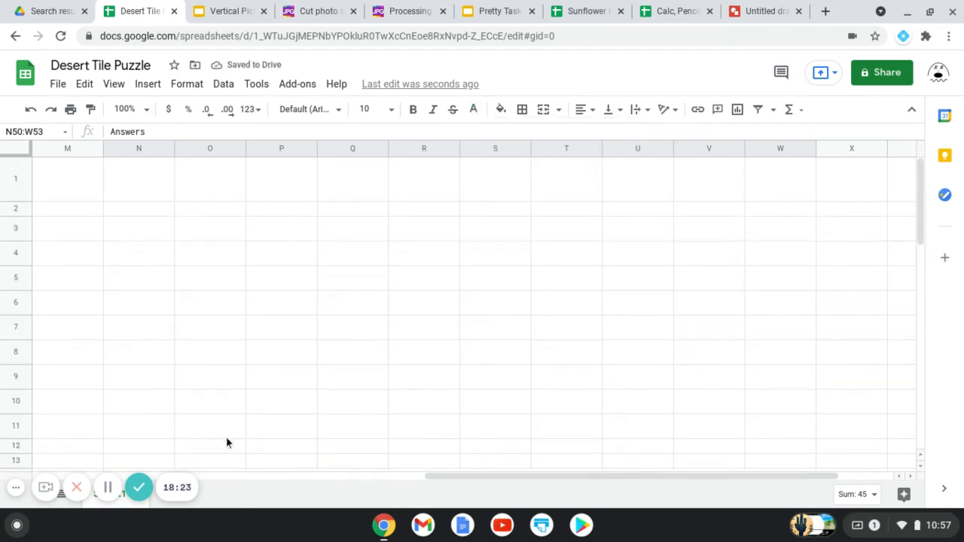
{"action": "left_click_drag", "start_coordinate": [451, 477], "coordinate": [159, 500]}
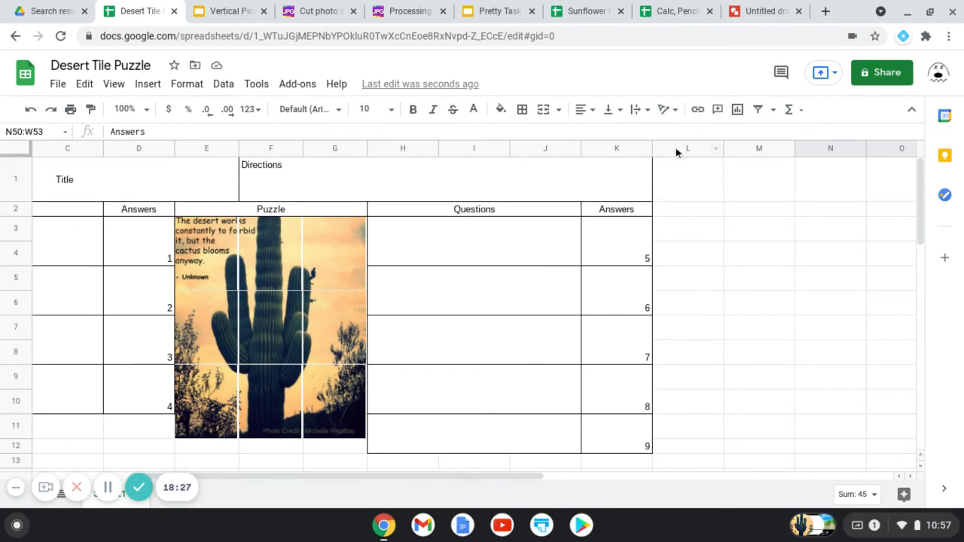
{"action": "left_click_drag", "start_coordinate": [676, 147], "coordinate": [820, 174]}
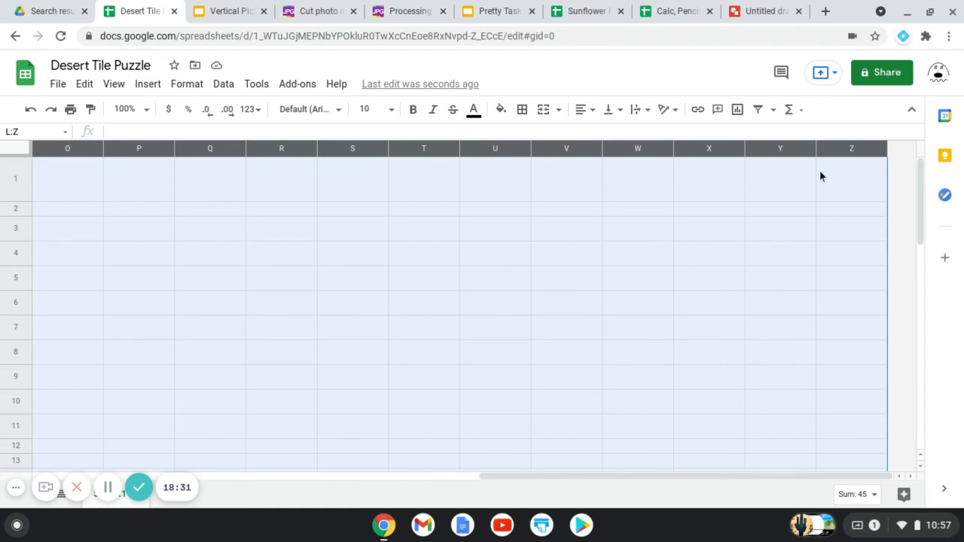
{"action": "right_click", "coordinate": [559, 147]}
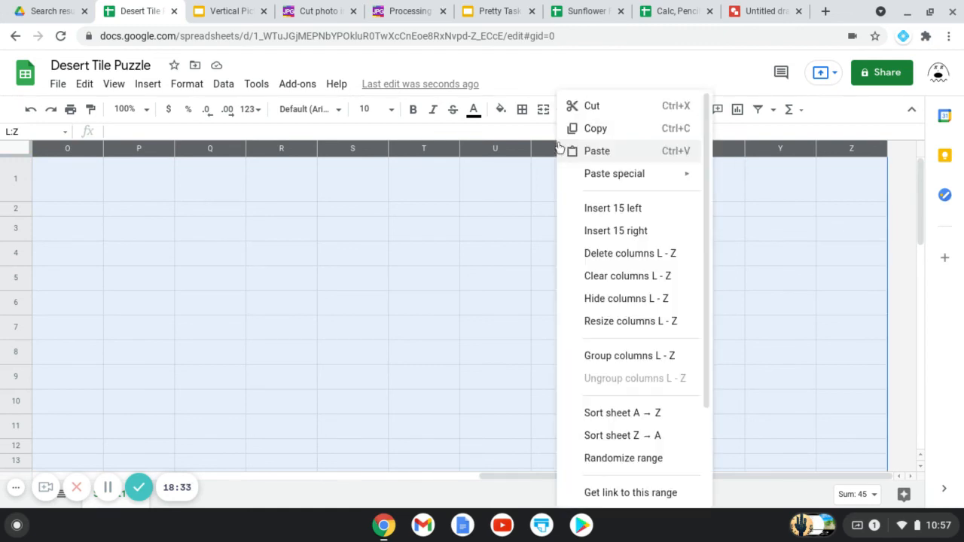
{"action": "left_click", "coordinate": [625, 299]}
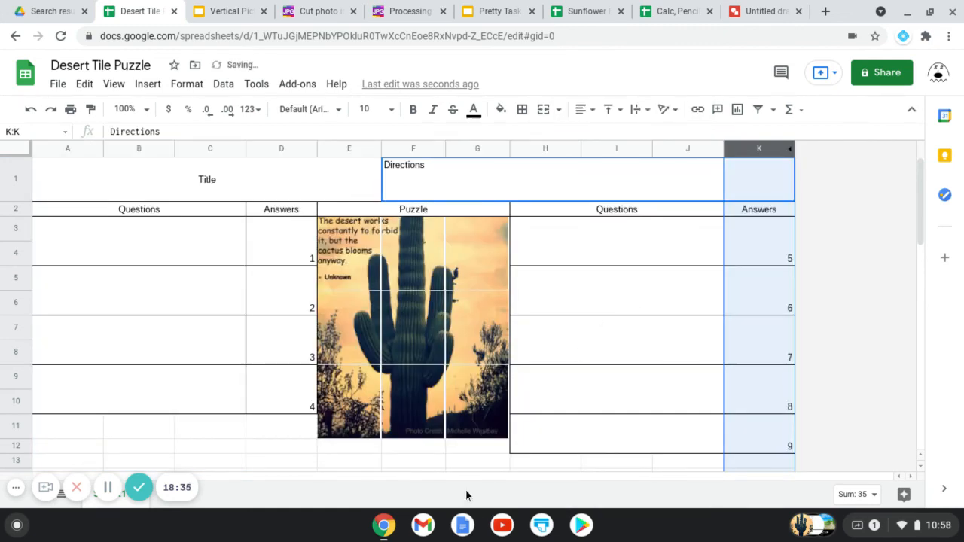
- Hide rows 13 to 60 below the puzzle layout
{"action": "left_click", "coordinate": [18, 463]}
{"action": "left_click_drag", "start_coordinate": [18, 466], "coordinate": [33, 539]}
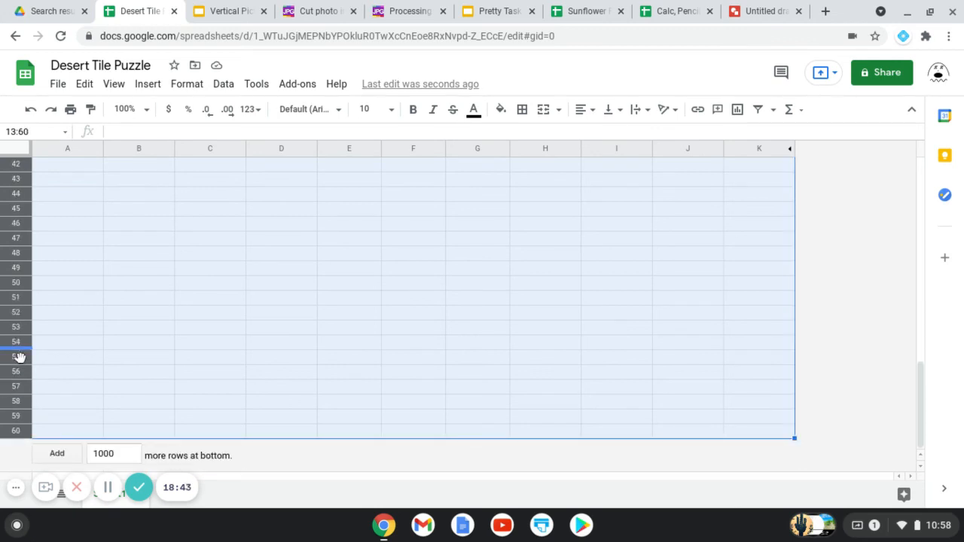
{"action": "right_click", "coordinate": [9, 334]}
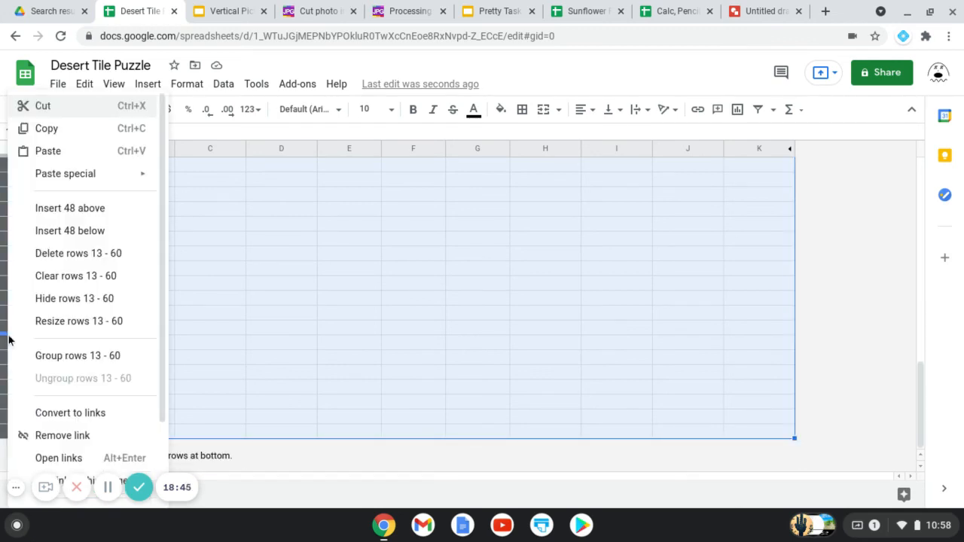
{"action": "left_click", "coordinate": [86, 297]}
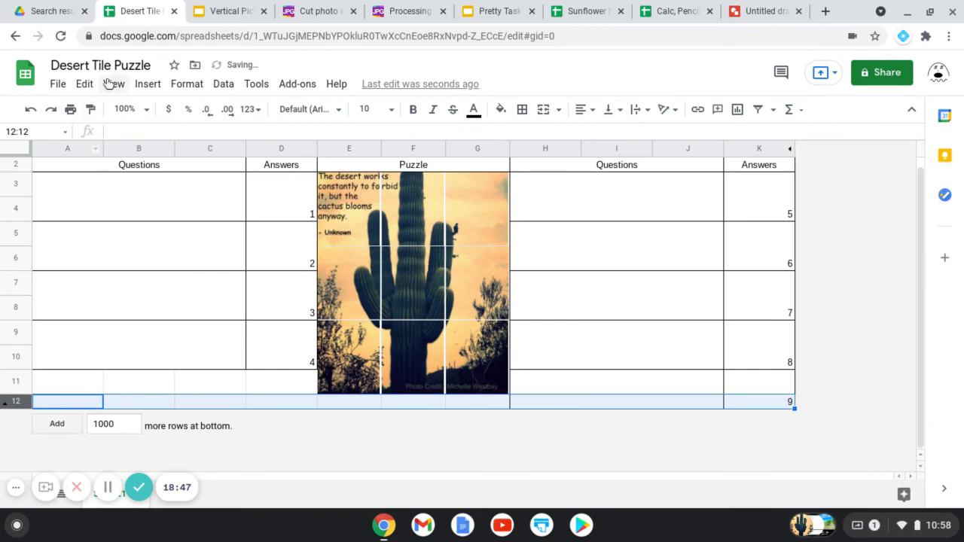
- Turn off the sheet's gridlines and check the finished puzzle layout
{"action": "left_click", "coordinate": [125, 94]}
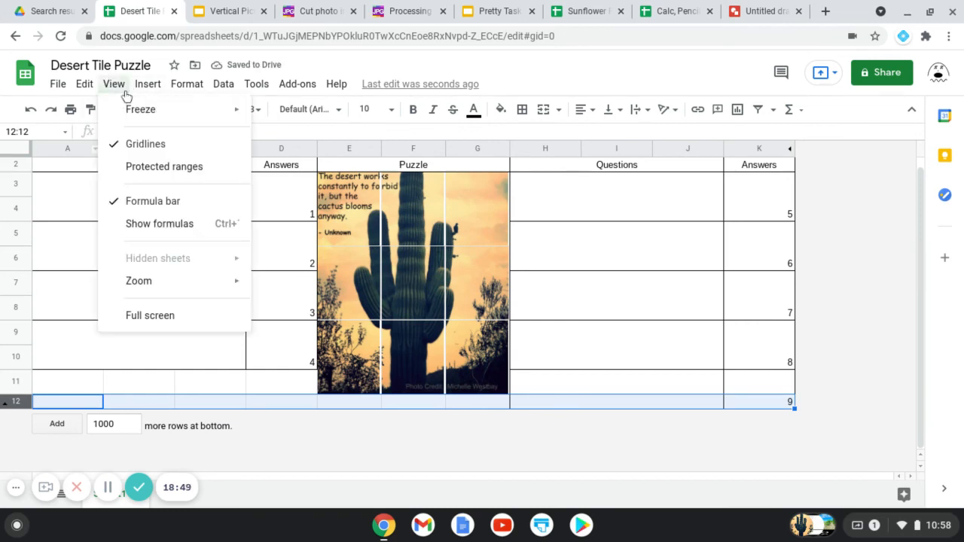
{"action": "left_click", "coordinate": [130, 145]}
{"action": "left_click", "coordinate": [424, 435]}
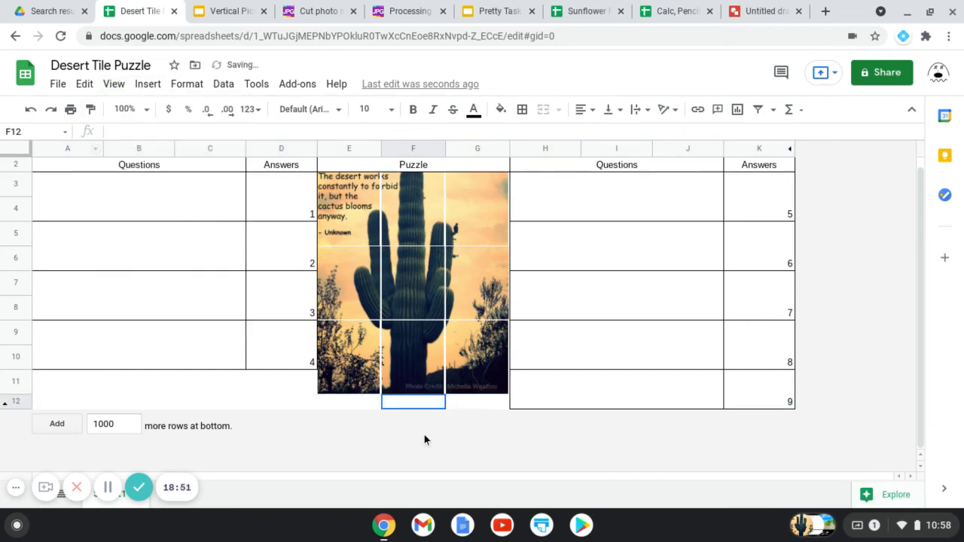
{"action": "scroll", "coordinate": [546, 322], "scroll_direction": "up", "scroll_amount": 2}
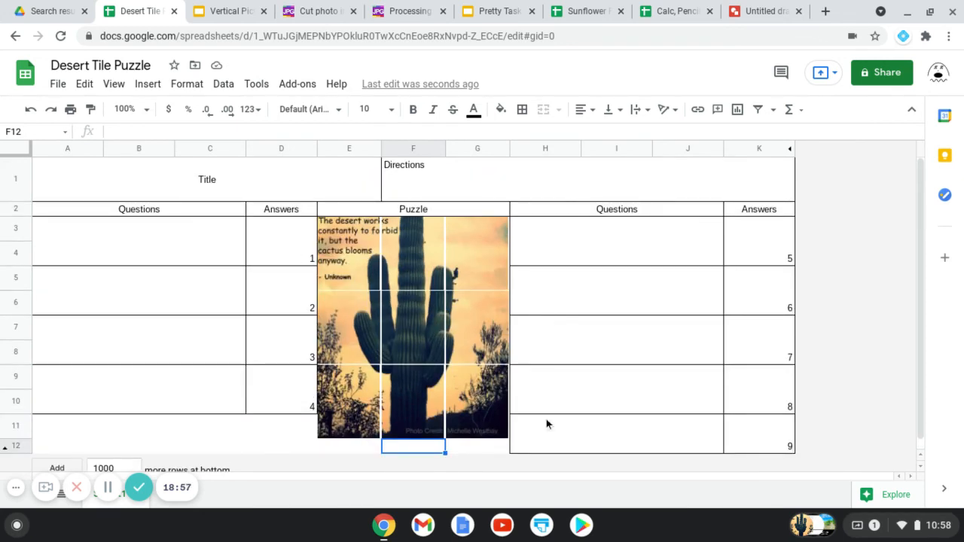
{"action": "scroll", "coordinate": [546, 424], "scroll_direction": "down", "scroll_amount": 1}
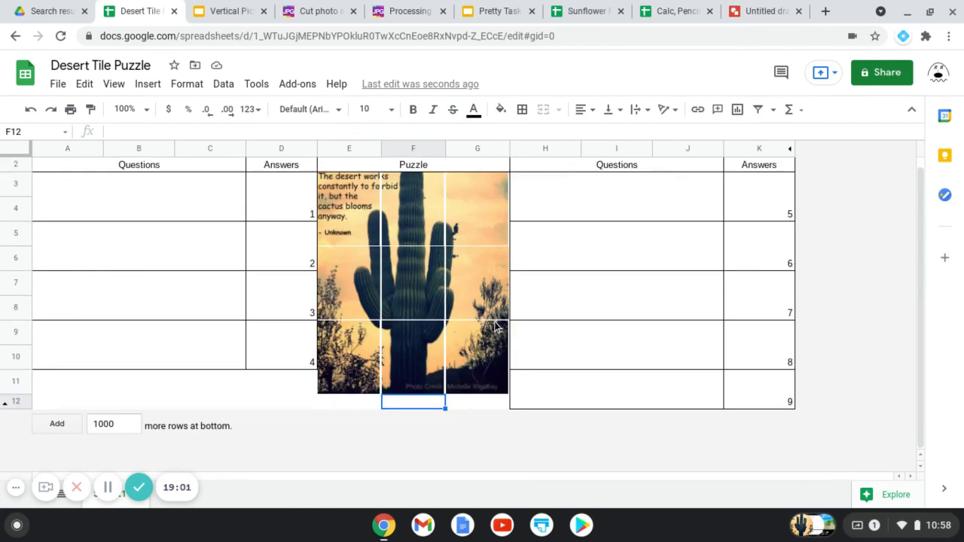
{"action": "scroll", "coordinate": [495, 327], "scroll_direction": "up", "scroll_amount": 1}
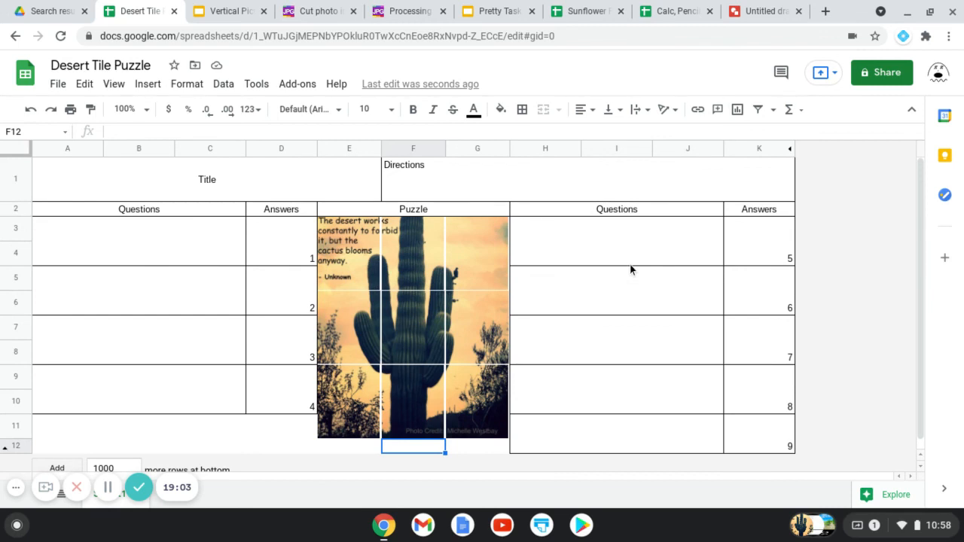